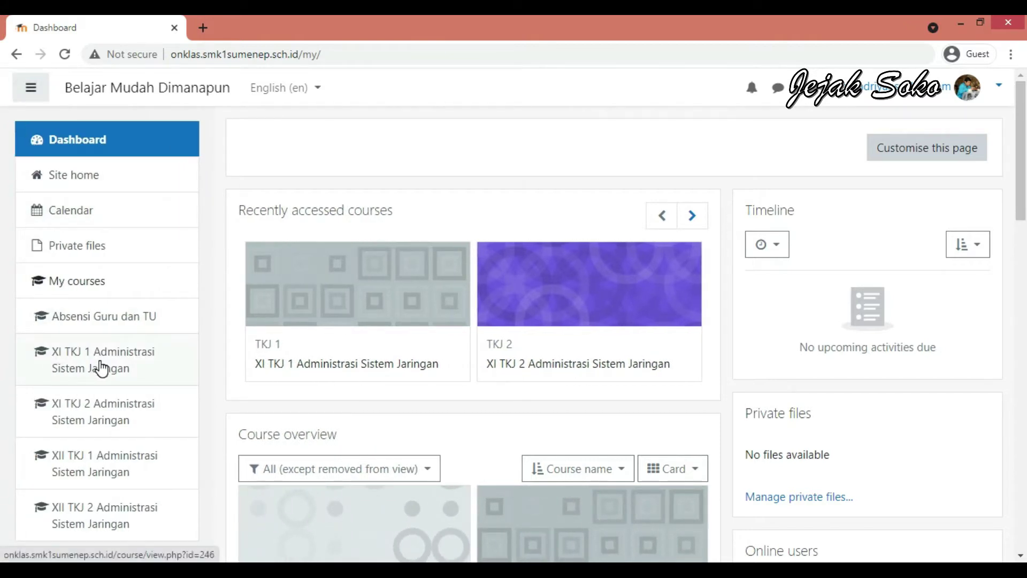
# Step: Open the XI TKJ 1 Administrasi Sistem Jaringan course, and switch to the student's browser window with the XI TKJ 2 course
pyautogui.click(101, 368)
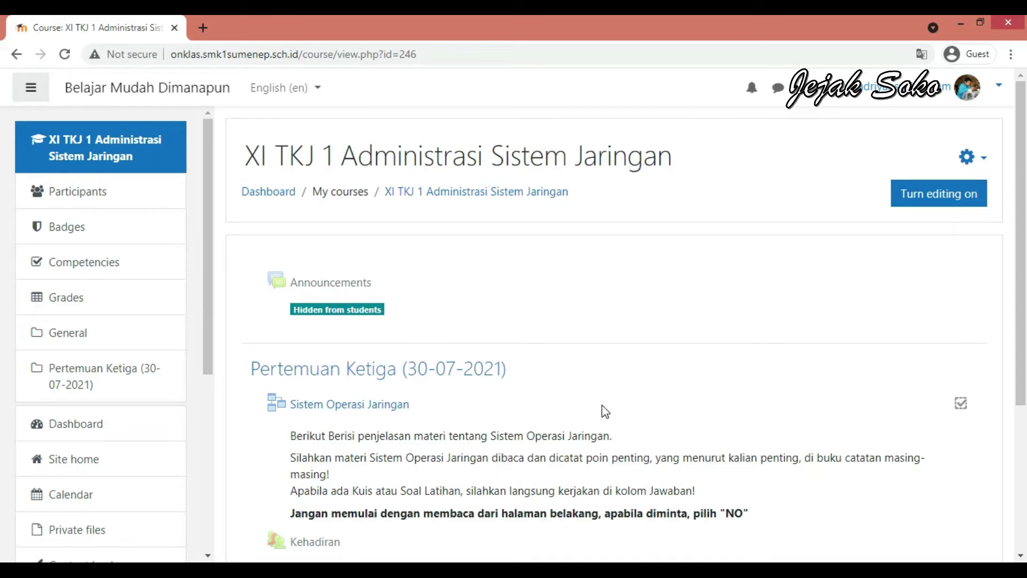
pyautogui.moveTo(433, 570)
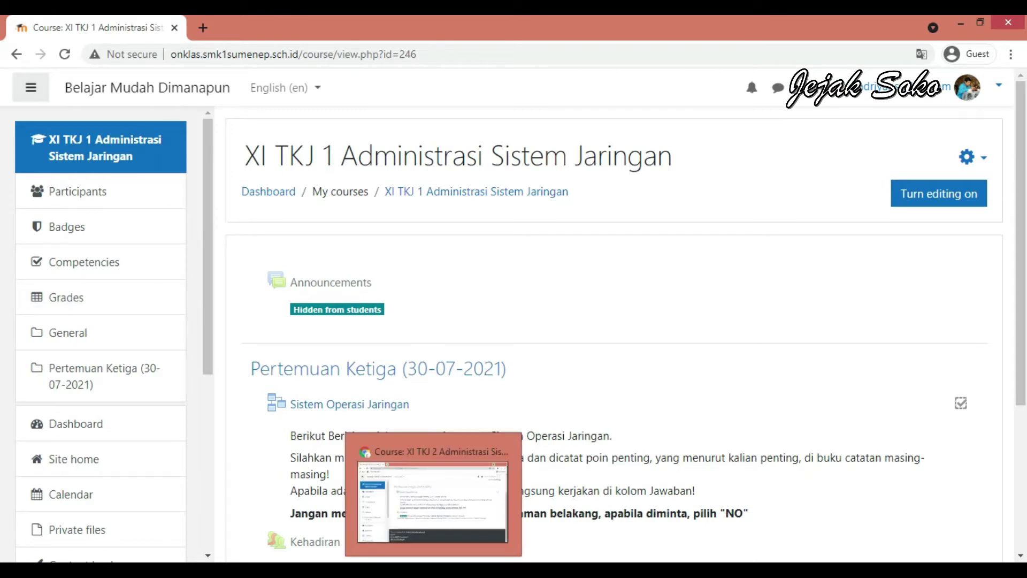
pyautogui.click(433, 570)
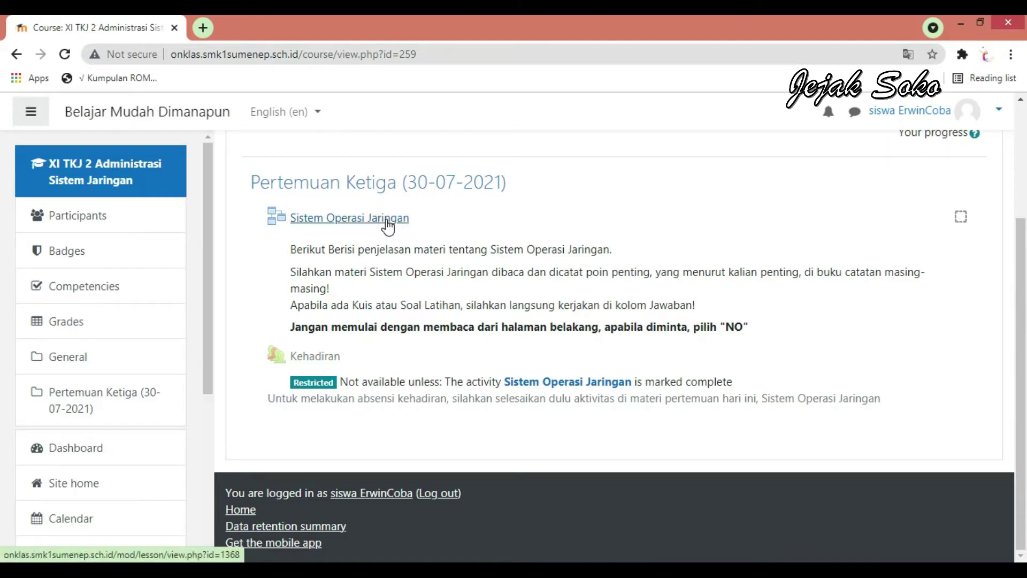
# Step: Open the Sistem Operasi Jaringan lesson under Pertemuan Ketiga (30-07-2021) and look over its Peta Konsep diagram
pyautogui.click(387, 225)
pyautogui.scroll(-7, 447, 466)
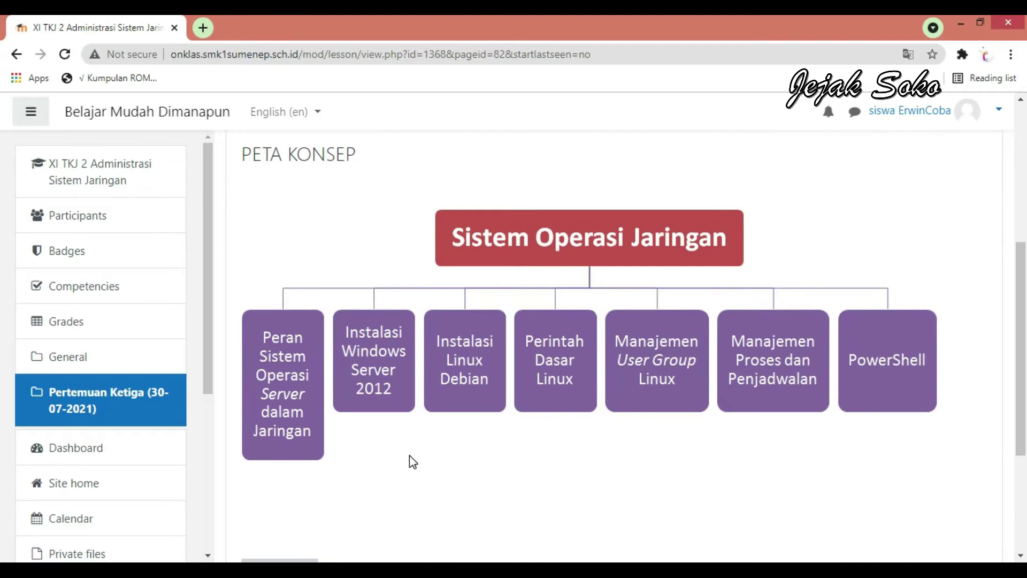
pyautogui.scroll(6, 354, 329)
pyautogui.scroll(-4, 351, 348)
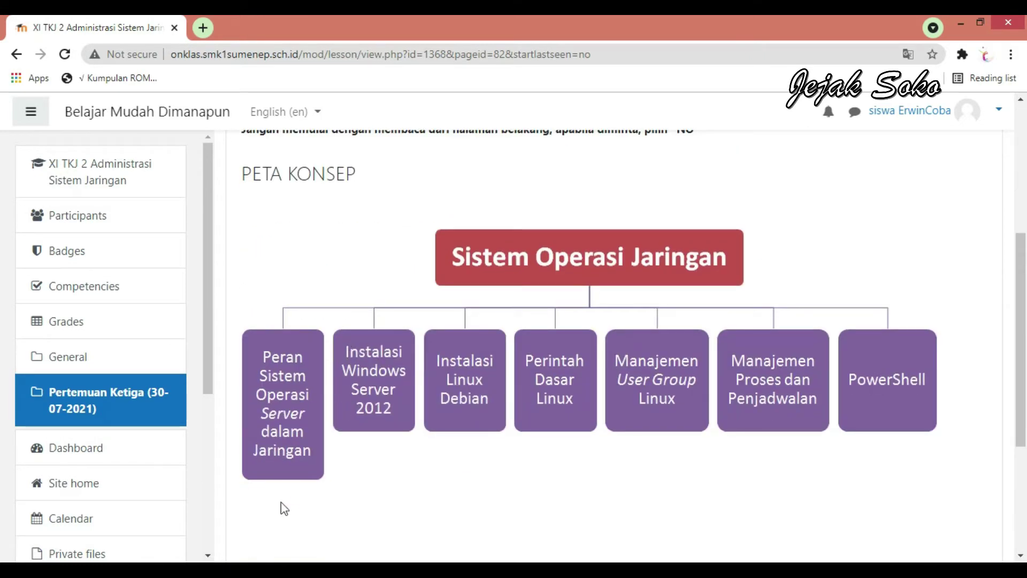
pyautogui.scroll(-1, 284, 508)
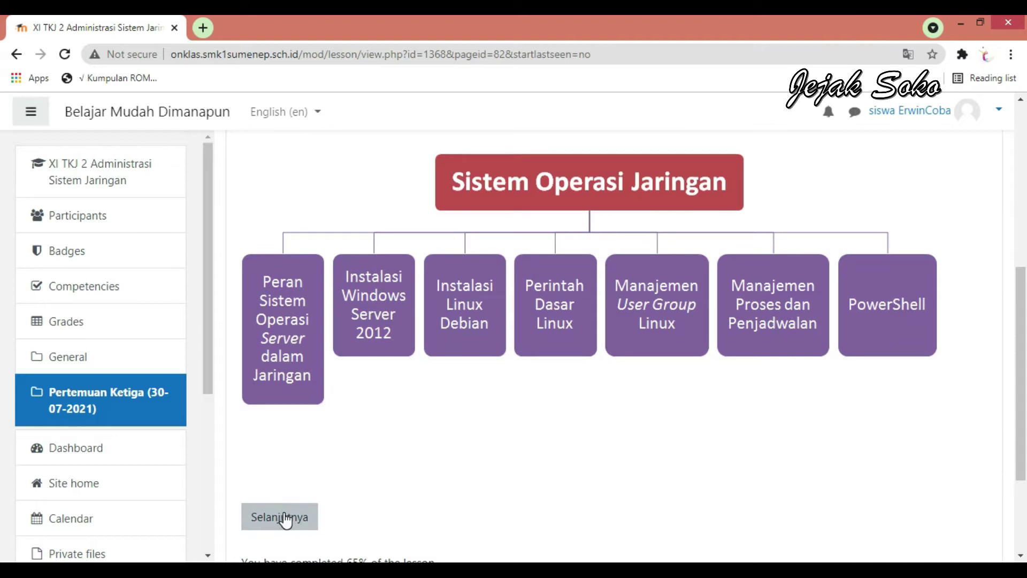
# Step: Advance the lesson from Peta Konsep past the server role and hardware specification pages to the Windows Server 2012 installation steps
pyautogui.click(288, 519)
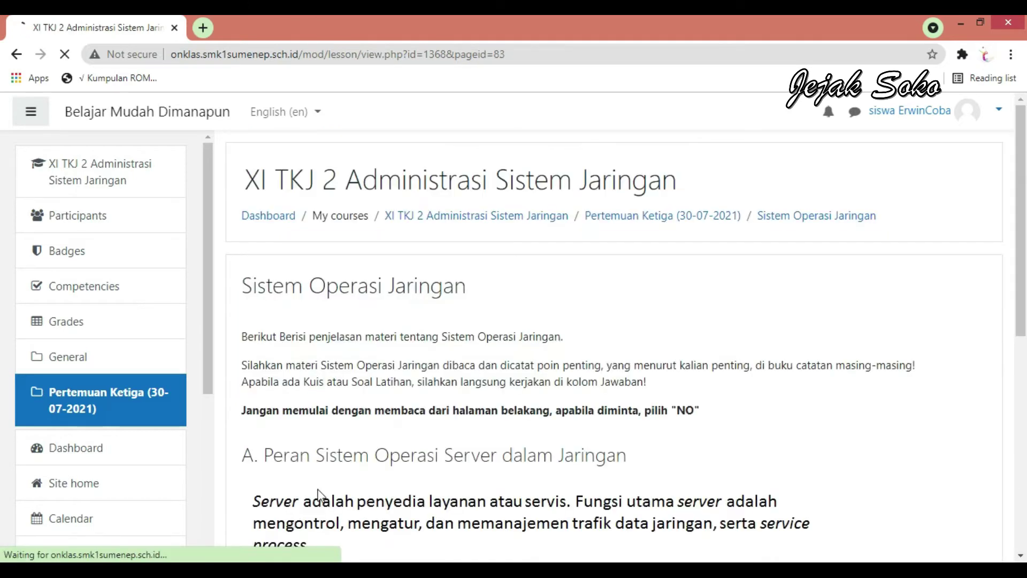
pyautogui.scroll(-4, 310, 497)
pyautogui.click(292, 506)
pyautogui.scroll(-6, 329, 481)
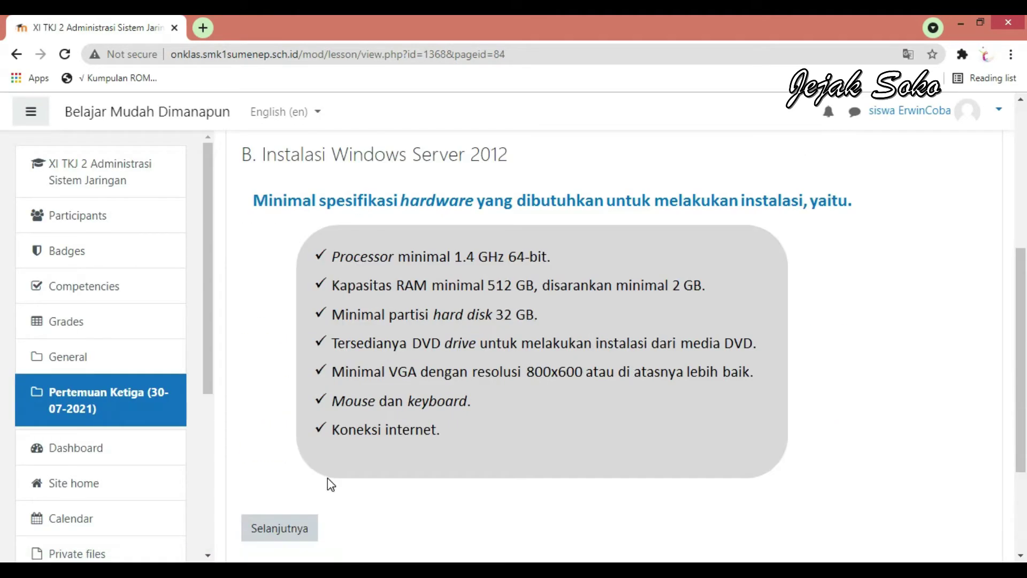
pyautogui.click(293, 384)
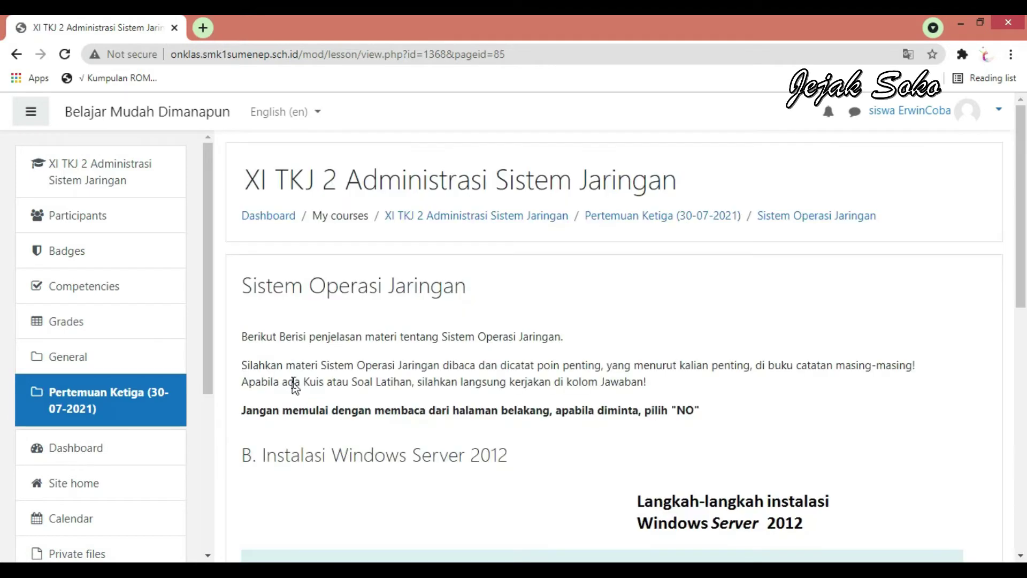
# Step: Continue through the remaining Instalasi Windows Server 2012 pages to the Instalasi Linux Debian page
pyautogui.scroll(-10, 291, 383)
pyautogui.click(290, 369)
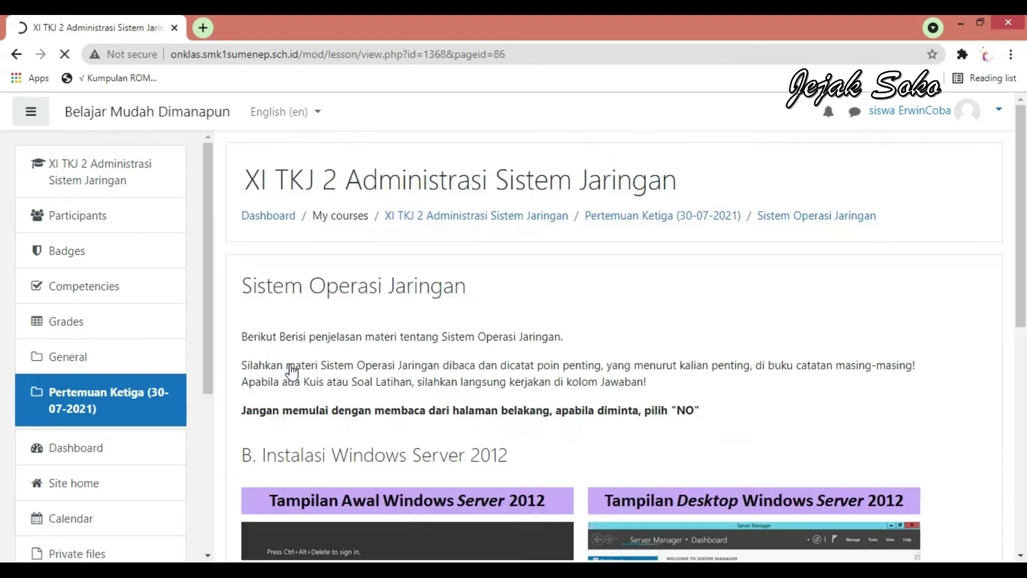
pyautogui.scroll(-10, 290, 367)
pyautogui.click(278, 466)
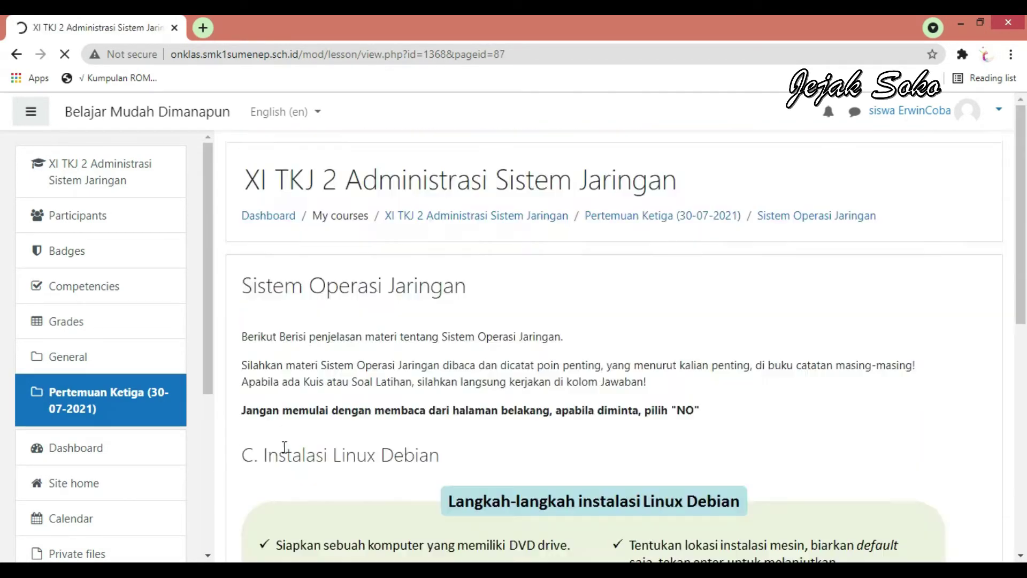
# Step: Advance through the Linux pages of the lesson to the Perintah Dasar Linux page with the embedded document
pyautogui.scroll(-10, 281, 468)
pyautogui.click(282, 471)
pyautogui.scroll(-10, 294, 388)
pyautogui.click(286, 458)
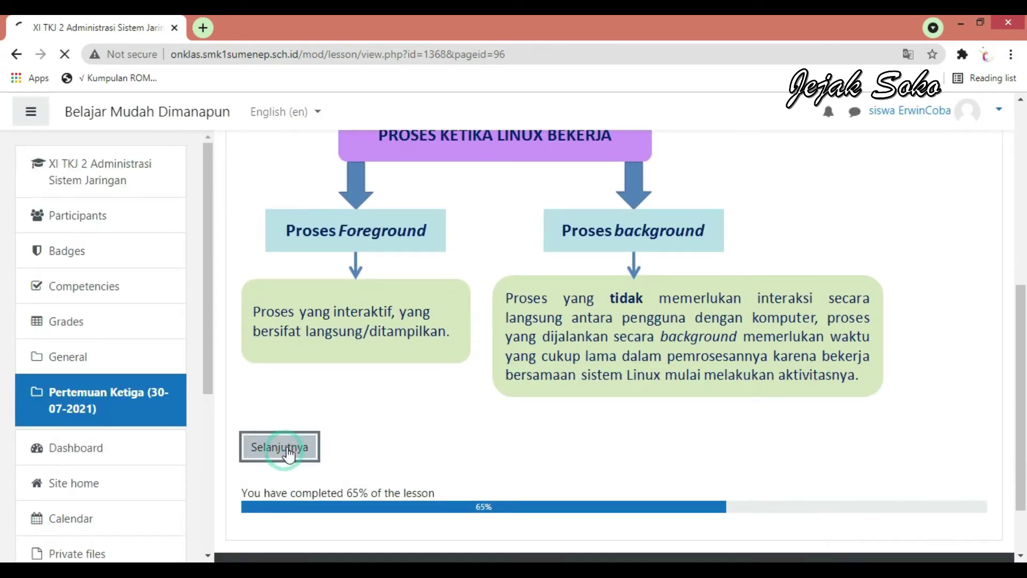
# Step: Examine the Perintah Dasar Linux page and browse the first pages of its embedded document of basic commands
pyautogui.scroll(-6, 321, 396)
pyautogui.scroll(-3, 284, 428)
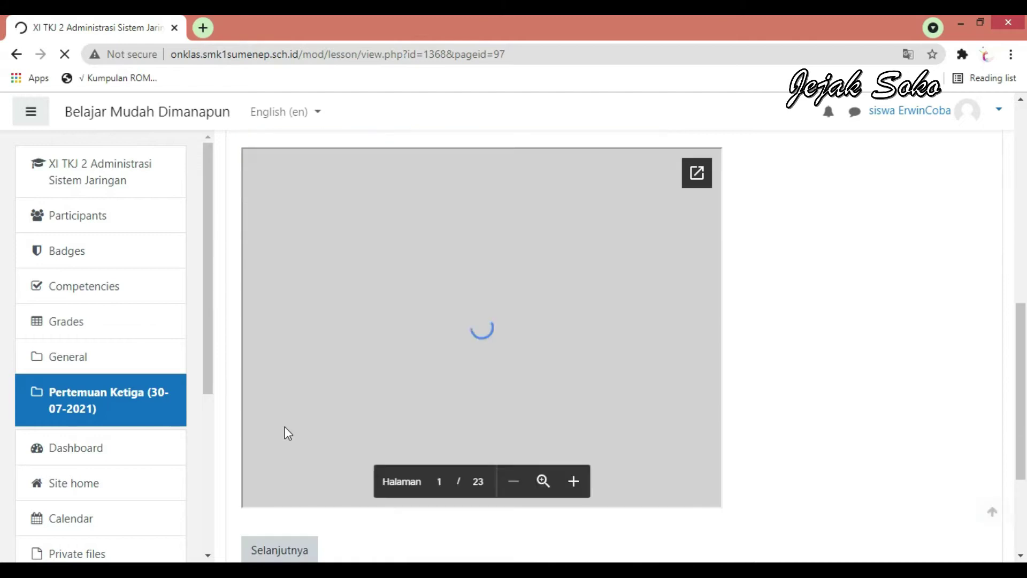
pyautogui.scroll(6, 399, 374)
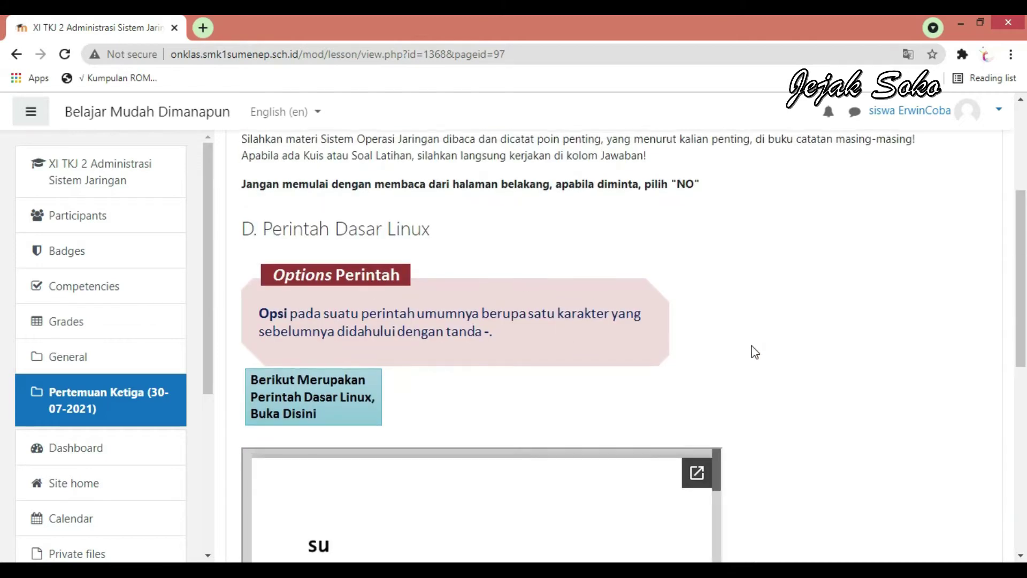
pyautogui.scroll(-1, 802, 366)
pyautogui.scroll(-1, 810, 367)
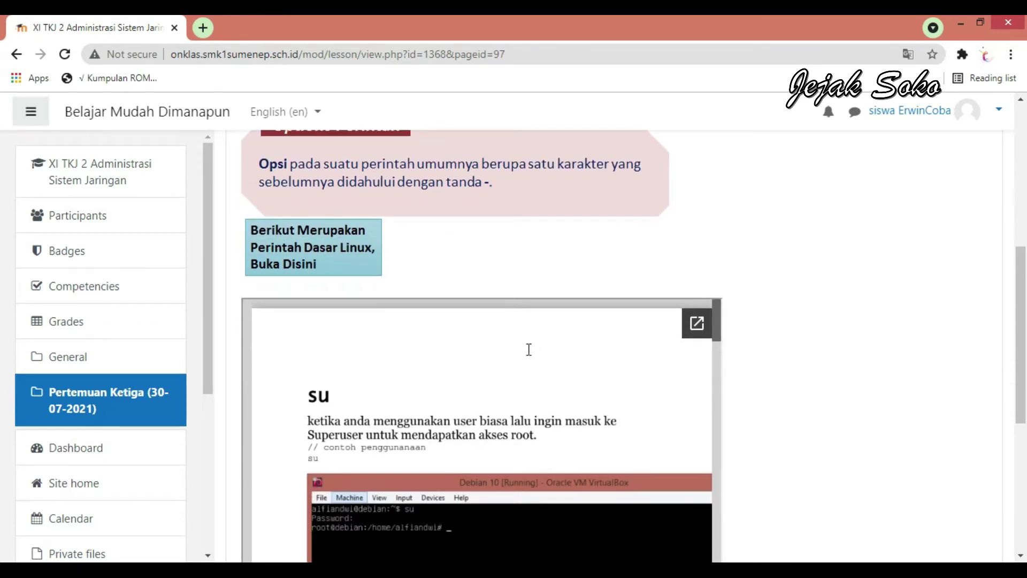
pyautogui.scroll(-4, 529, 349)
pyautogui.scroll(4, 527, 348)
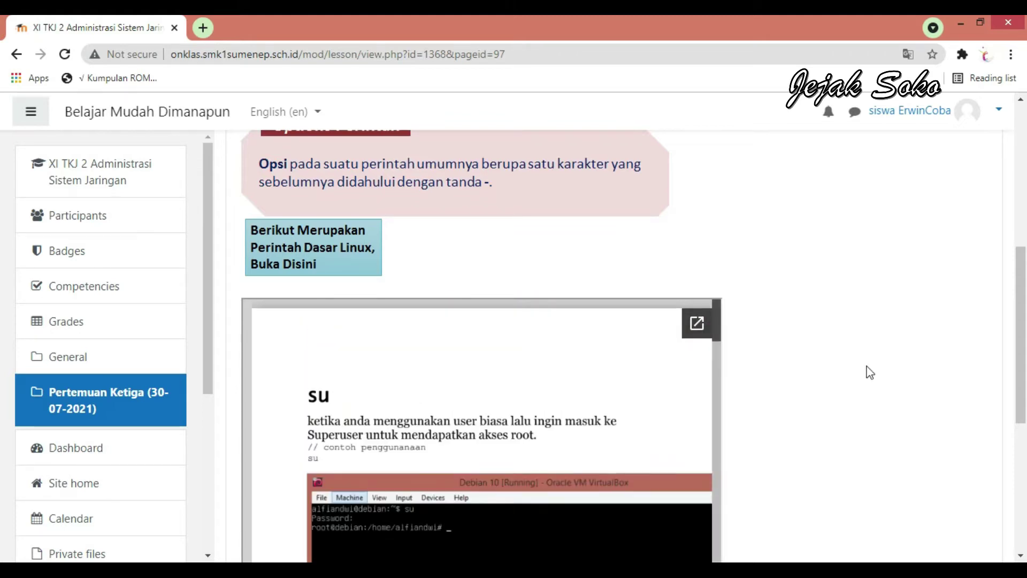
pyautogui.scroll(-2, 820, 360)
pyautogui.scroll(-3, 503, 270)
pyautogui.scroll(-6, 511, 310)
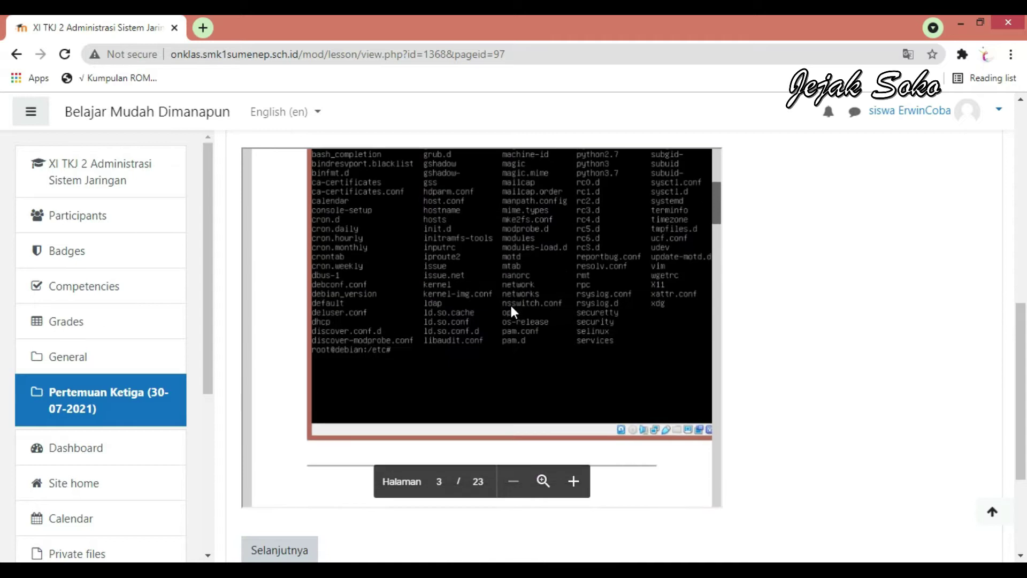
pyautogui.scroll(-4, 511, 308)
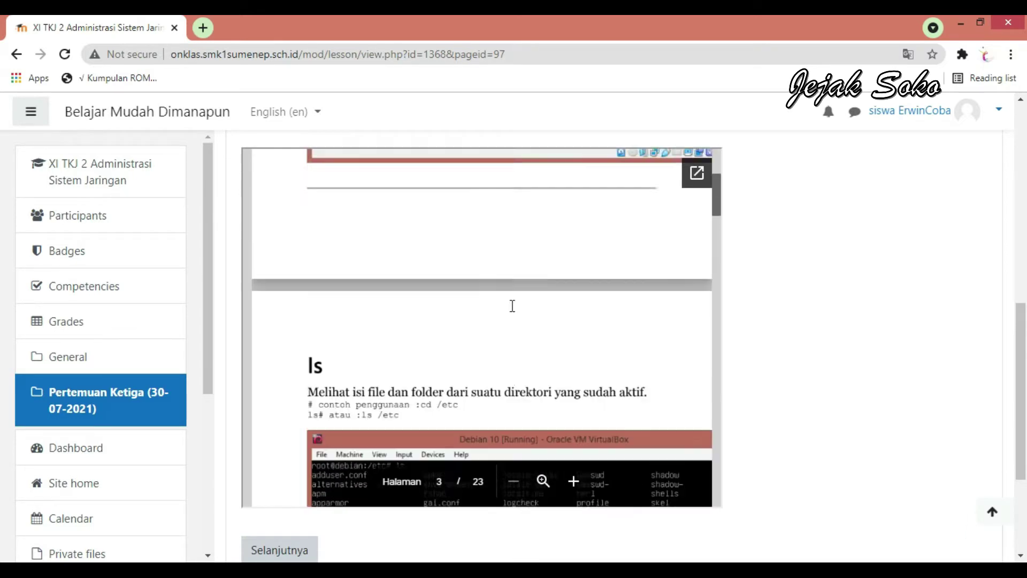
pyautogui.scroll(8, 512, 305)
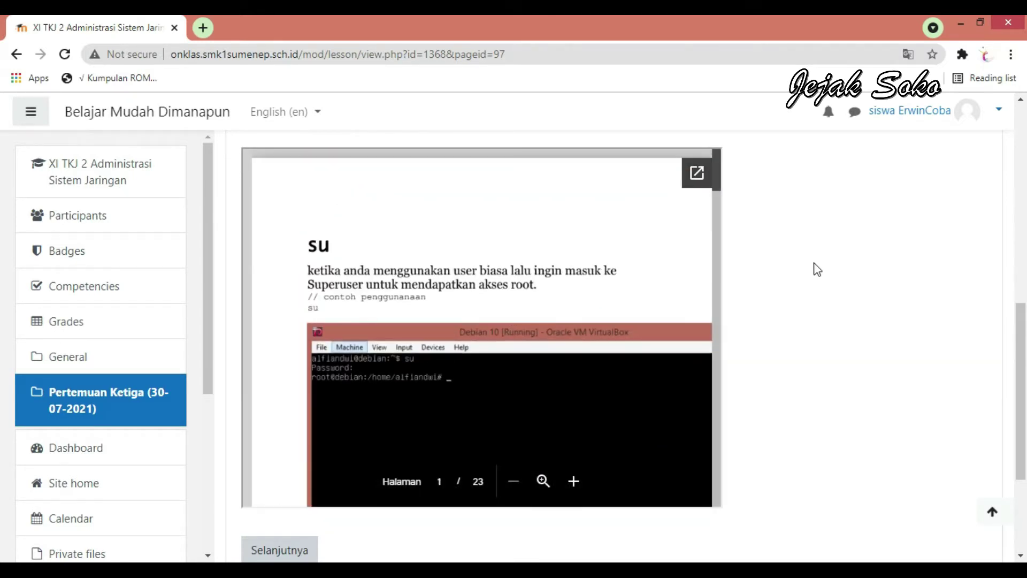
pyautogui.scroll(7, 780, 268)
# Step: Move on to the lesson's essay question page and read through the five questions down to the answer field
pyautogui.scroll(-10, 798, 277)
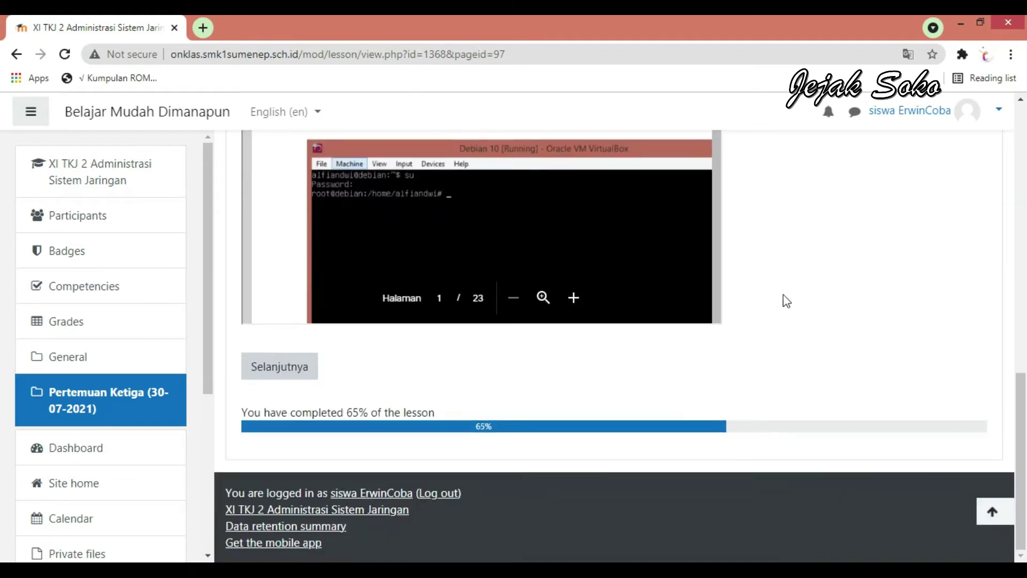
pyautogui.click(297, 361)
pyautogui.scroll(-3, 357, 342)
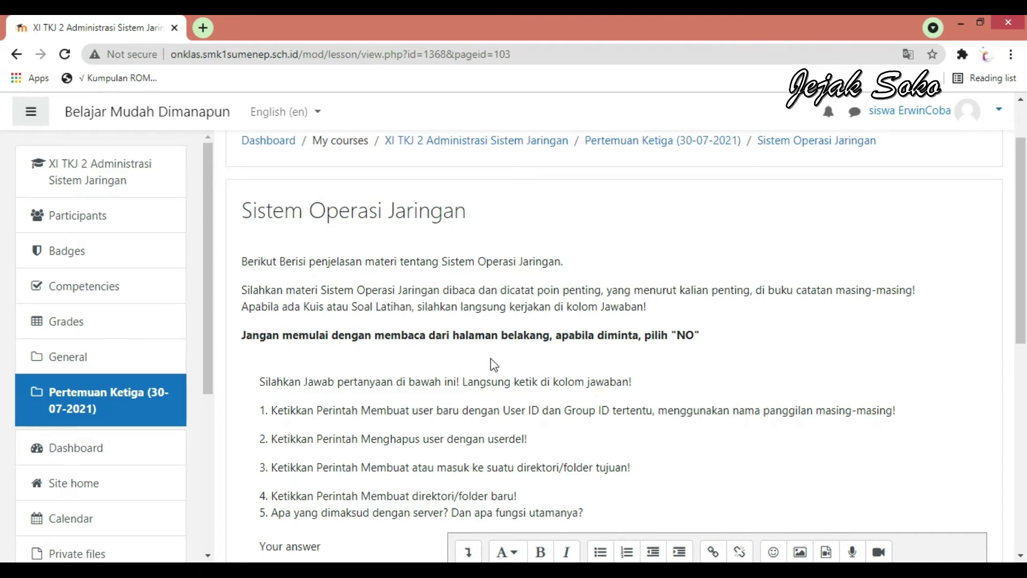
pyautogui.scroll(-2, 481, 363)
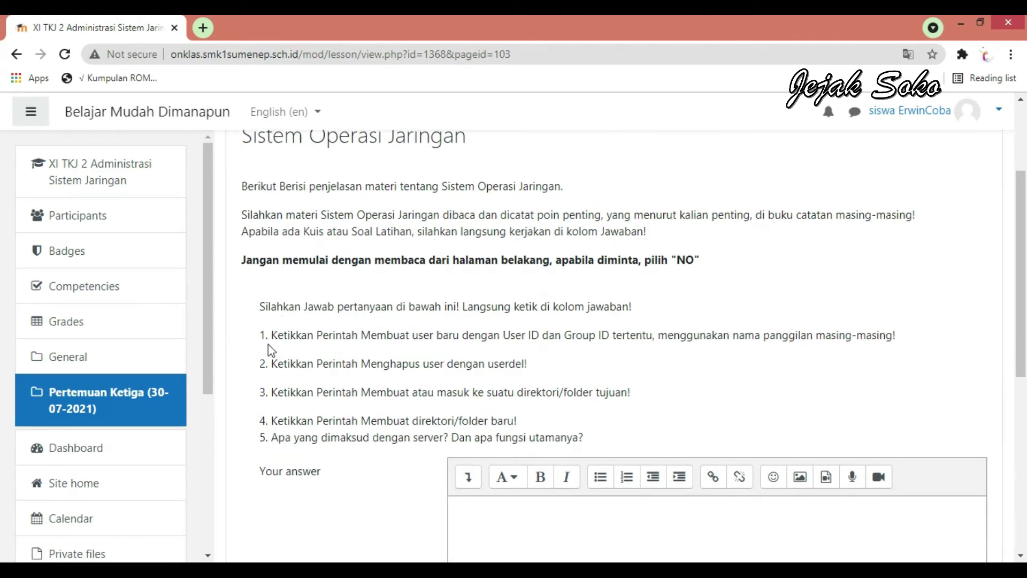
pyautogui.scroll(-2, 267, 345)
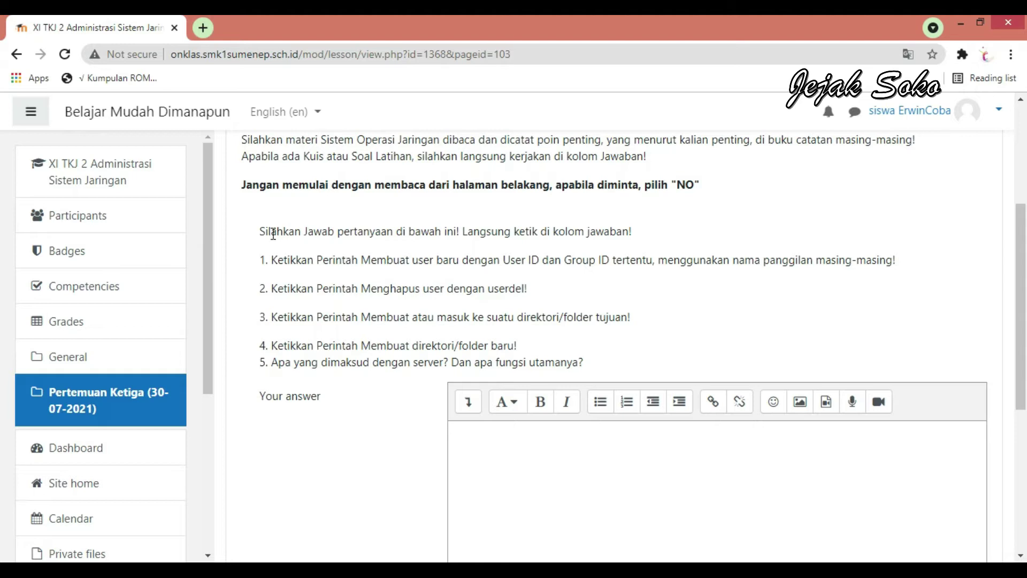
pyautogui.scroll(-4, 467, 310)
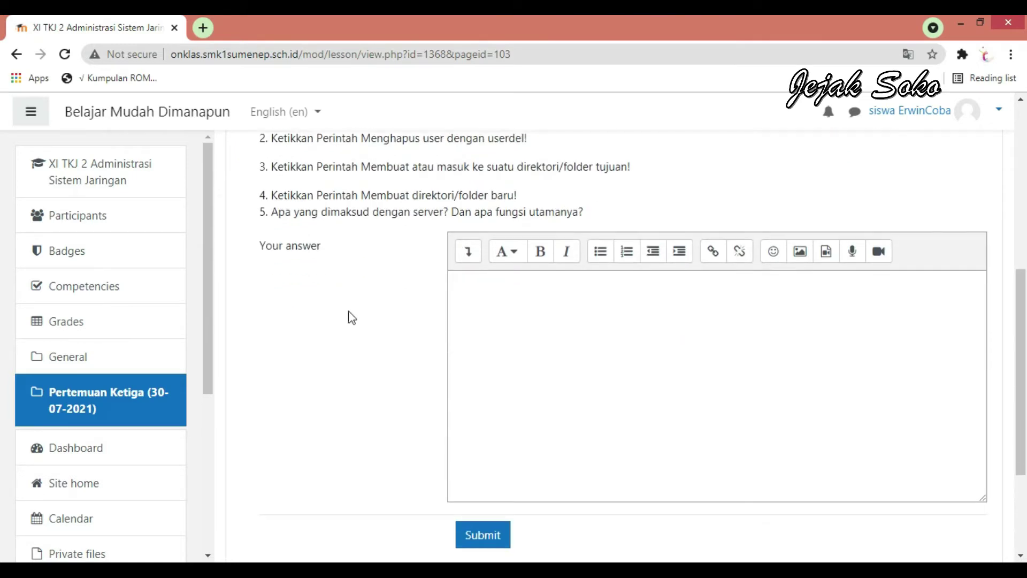
pyautogui.click(549, 312)
pyautogui.scroll(-4, 587, 476)
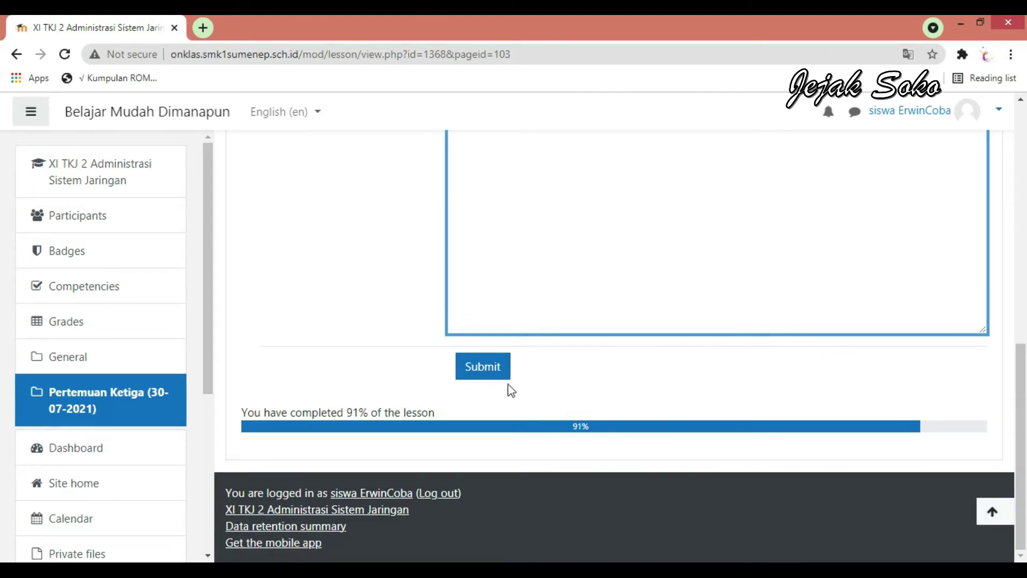
pyautogui.scroll(7, 538, 247)
pyautogui.click(503, 462)
pyautogui.write('d')
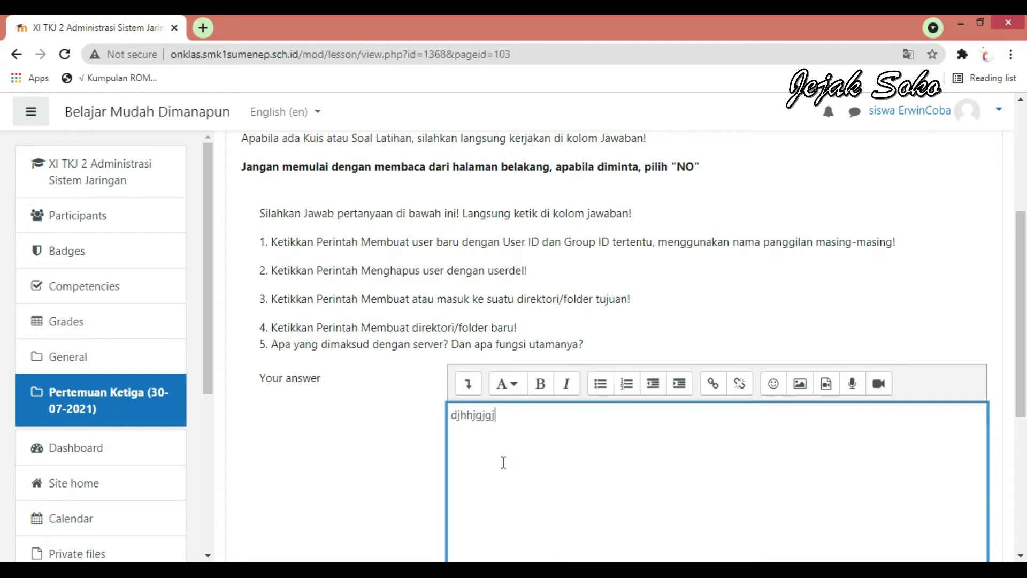
pyautogui.write('jhhjgjgj')
# Step: Replace the text in the answer field with "1. hfhjkjbjn" and "2. jbjhn" on separate lines, and submit the answer
pyautogui.doubleClick(499, 417)
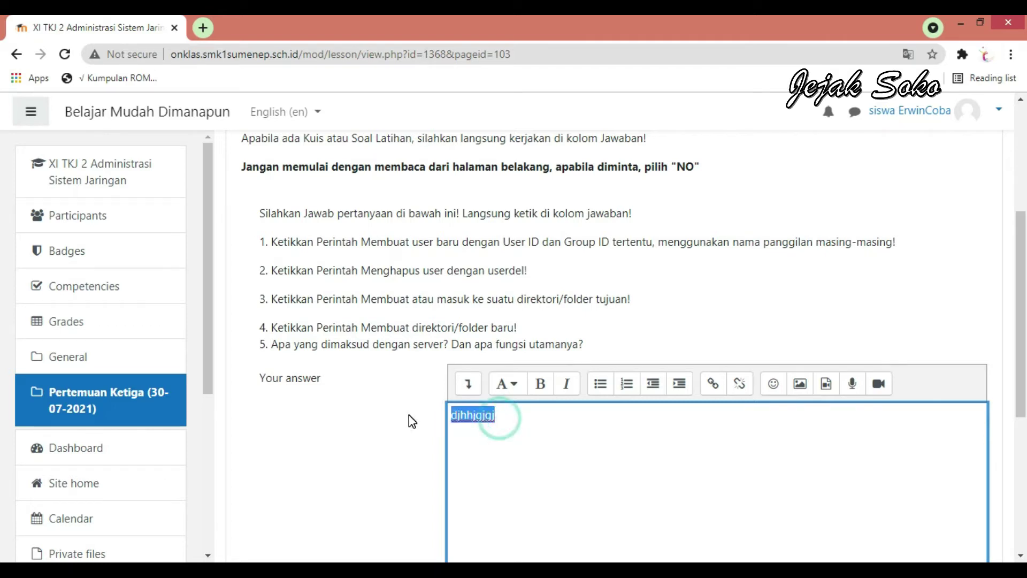
pyautogui.write('1. hfhjkjbjn')
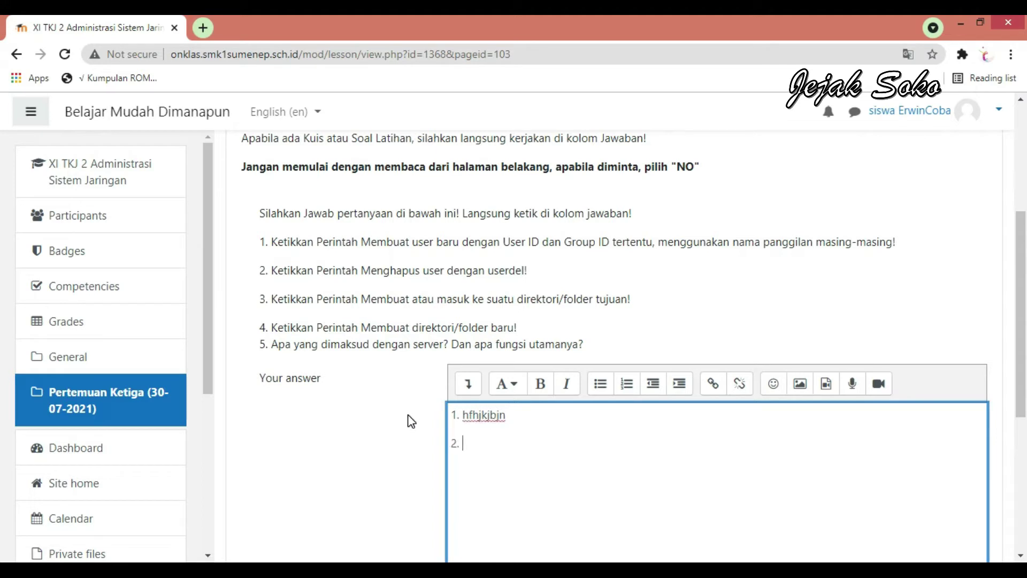
pyautogui.scroll(-5, 411, 421)
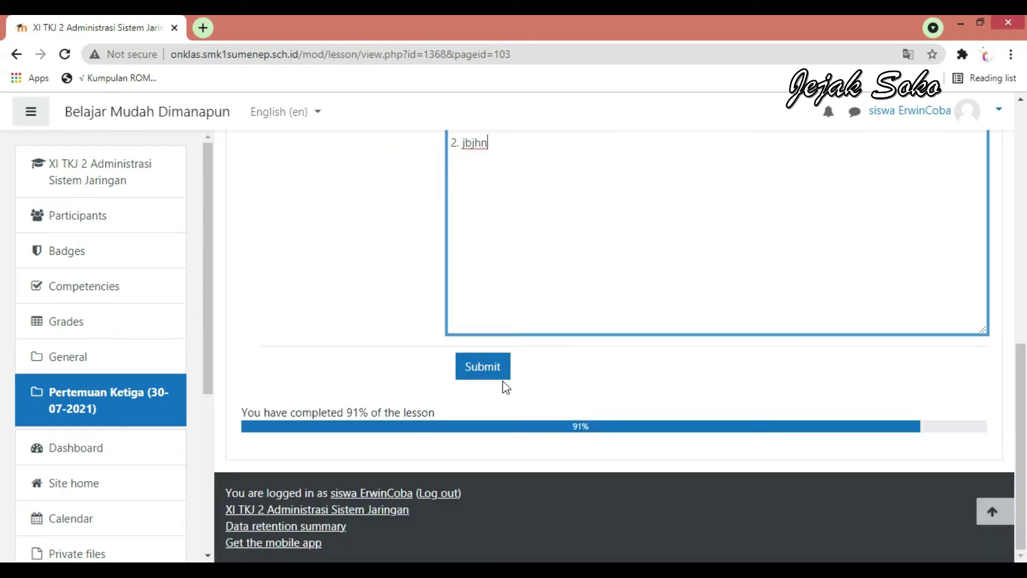
pyautogui.rightClick(501, 375)
pyautogui.click(496, 377)
# Step: Return from the Pentingnya Jaga Kesehatan page to the Pertemuan Ketiga (30-07-2021) section and highlight the Kehadiran activity
pyautogui.scroll(-6, 506, 389)
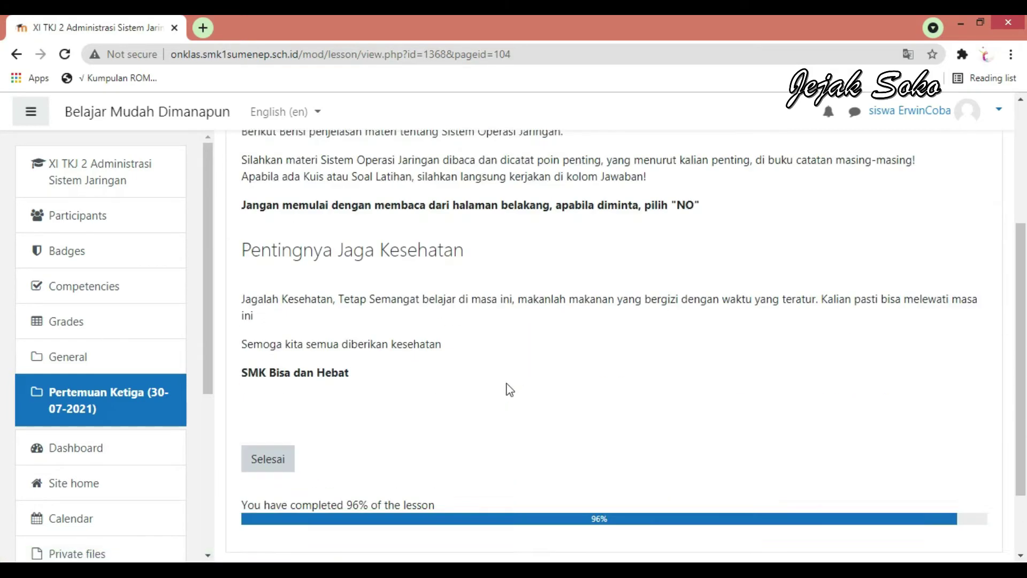
pyautogui.scroll(2, 432, 373)
pyautogui.scroll(1, 432, 372)
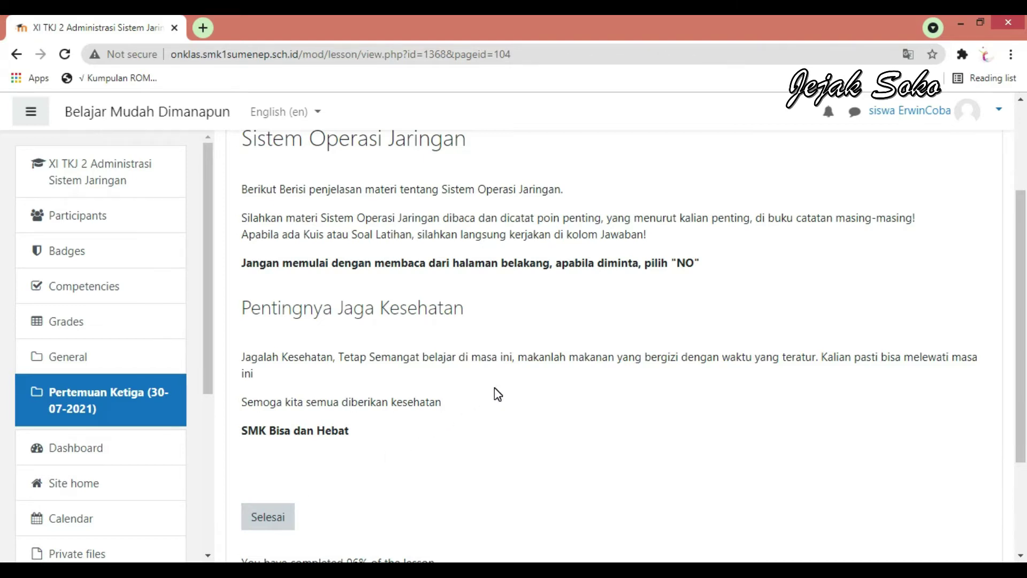
pyautogui.scroll(1, 494, 387)
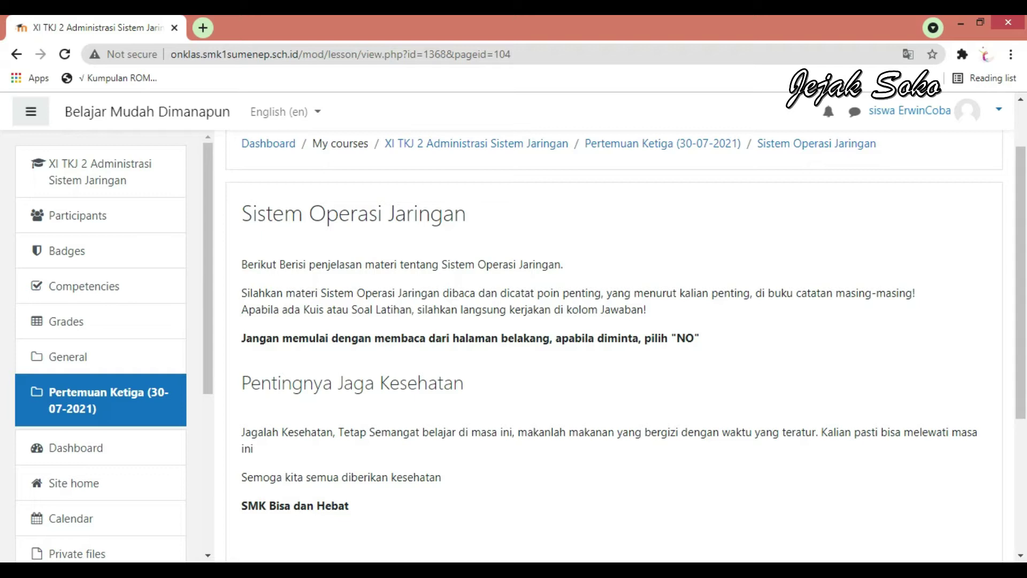
pyautogui.moveTo(340, 569)
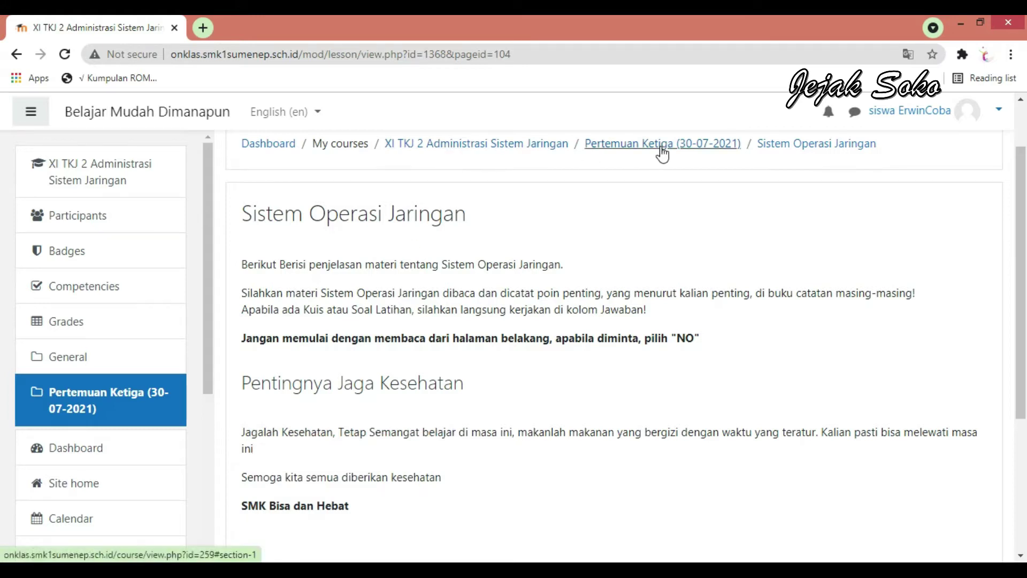
pyautogui.click(699, 147)
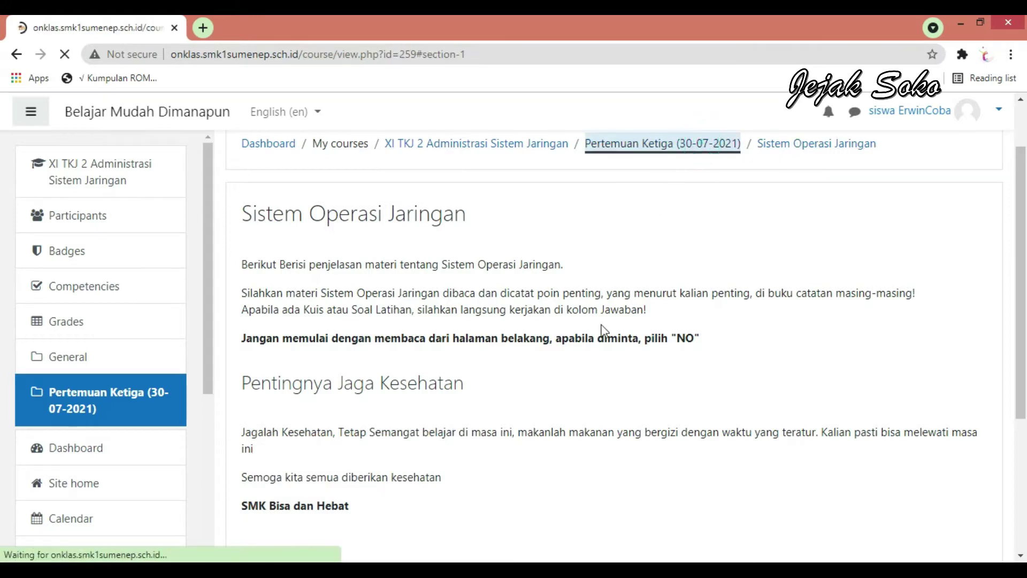
pyautogui.tripleClick(318, 363)
pyautogui.moveTo(318, 362)
pyautogui.mouseDown()
pyautogui.moveTo(300, 356)
pyautogui.moveTo(333, 359)
pyautogui.mouseUp()
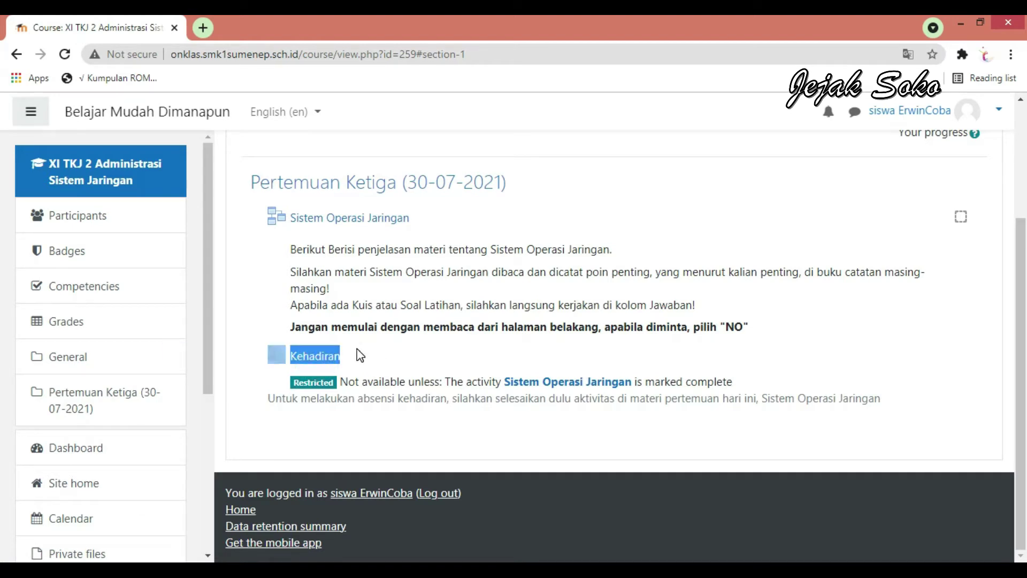
pyautogui.click(360, 355)
pyautogui.click(394, 357)
pyautogui.click(313, 355)
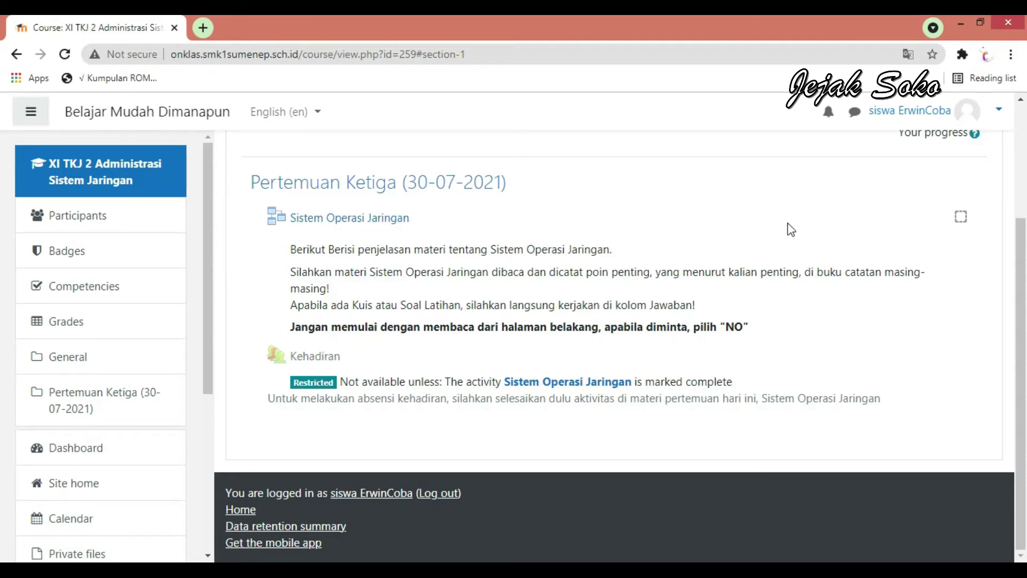
pyautogui.click(960, 217)
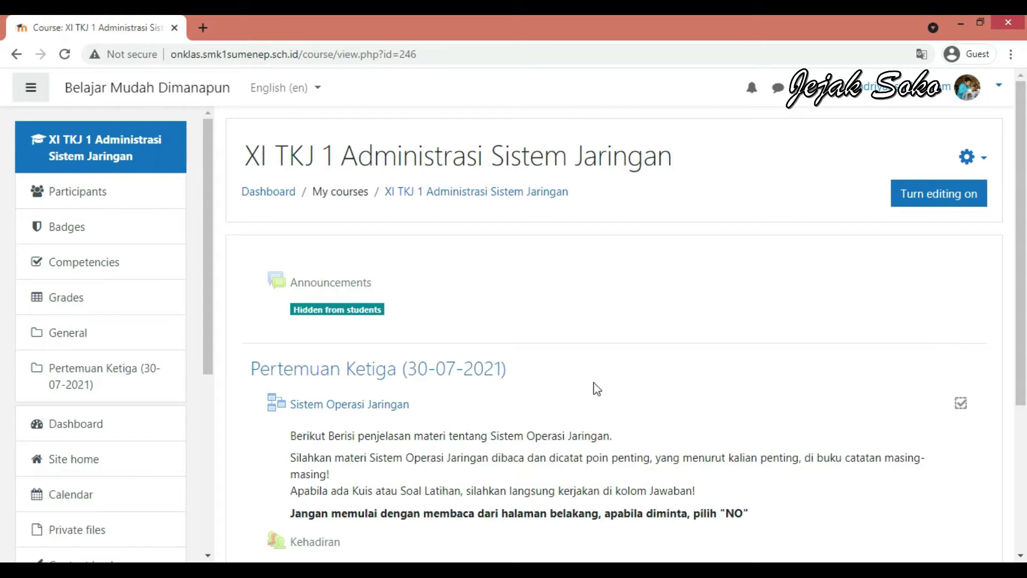
# Step: Set the teacher's XI TKJ 1 Administrasi Sistem Jaringan course page to Indonesian and turn on editing mode
pyautogui.scroll(-4, 596, 389)
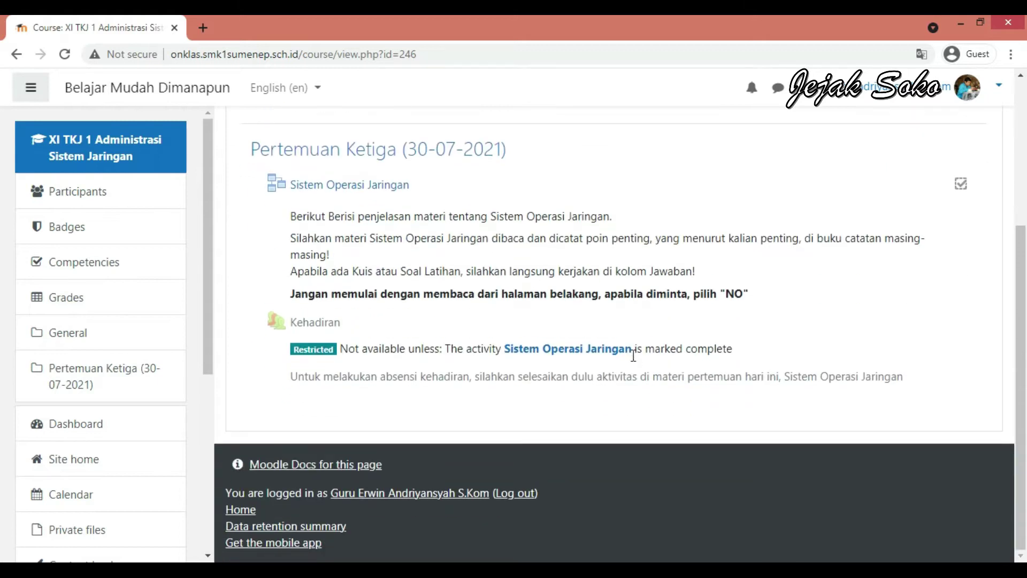
pyautogui.scroll(4, 926, 177)
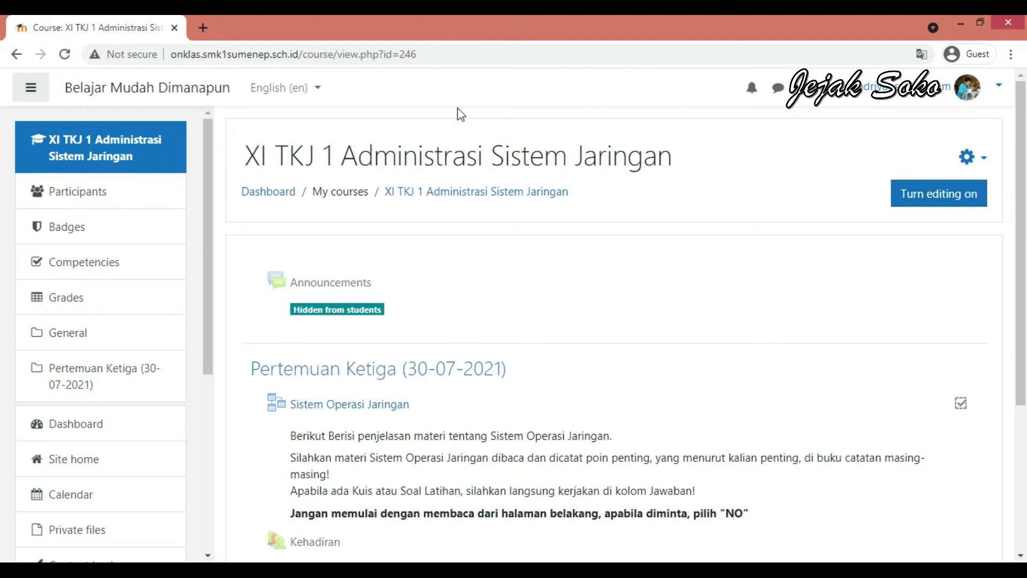
pyautogui.click(316, 89)
pyautogui.click(291, 144)
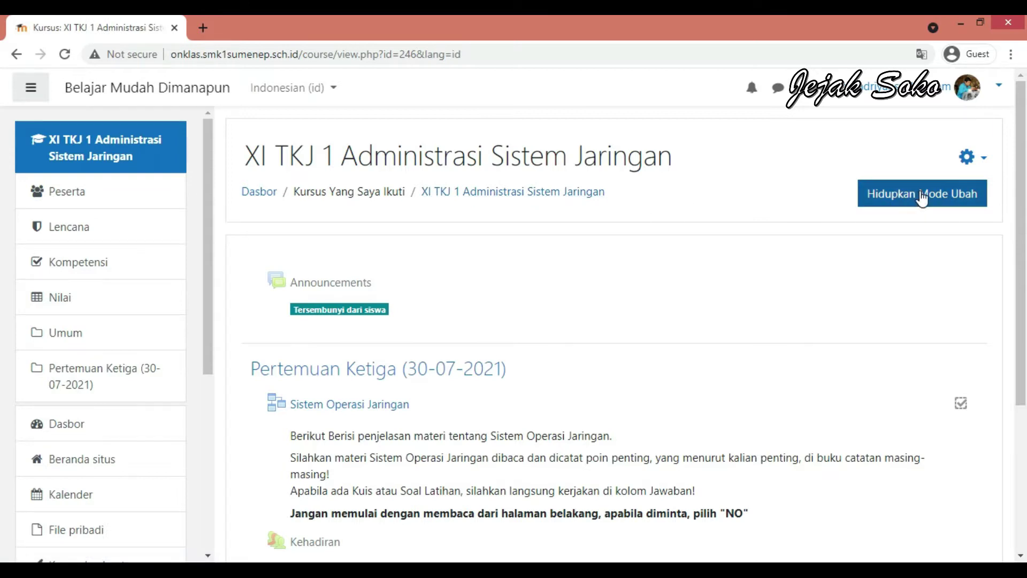
pyautogui.click(921, 196)
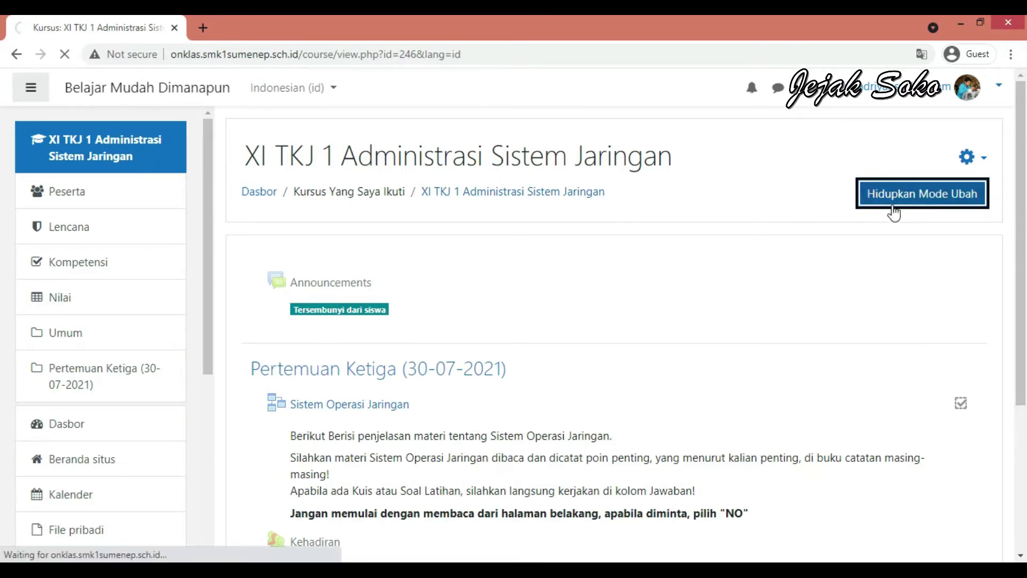
# Step: Add one topic at the end of the course and name it "Pertemuan Keempat (6-07-2021)"
pyautogui.scroll(-4, 624, 310)
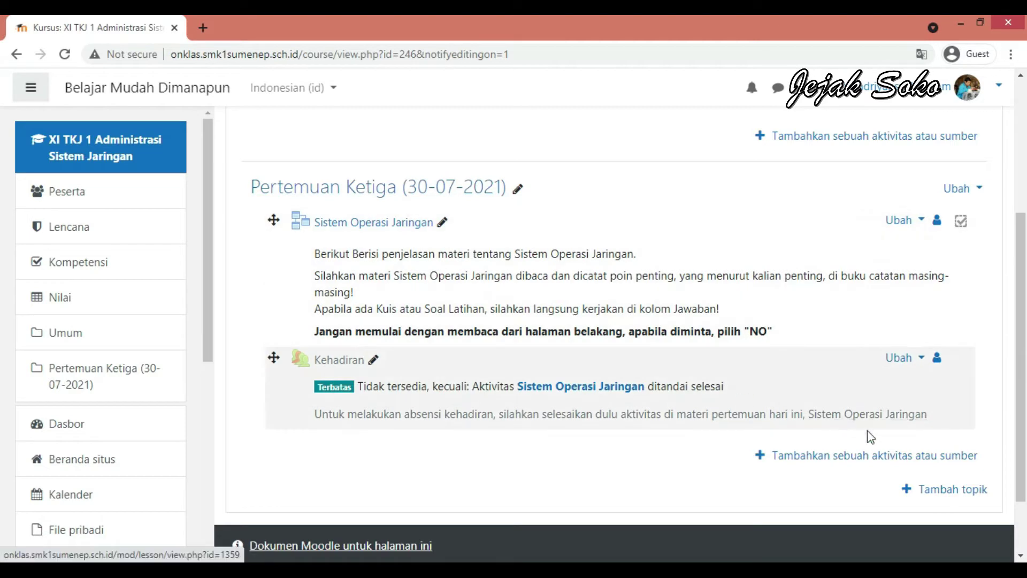
pyautogui.click(950, 490)
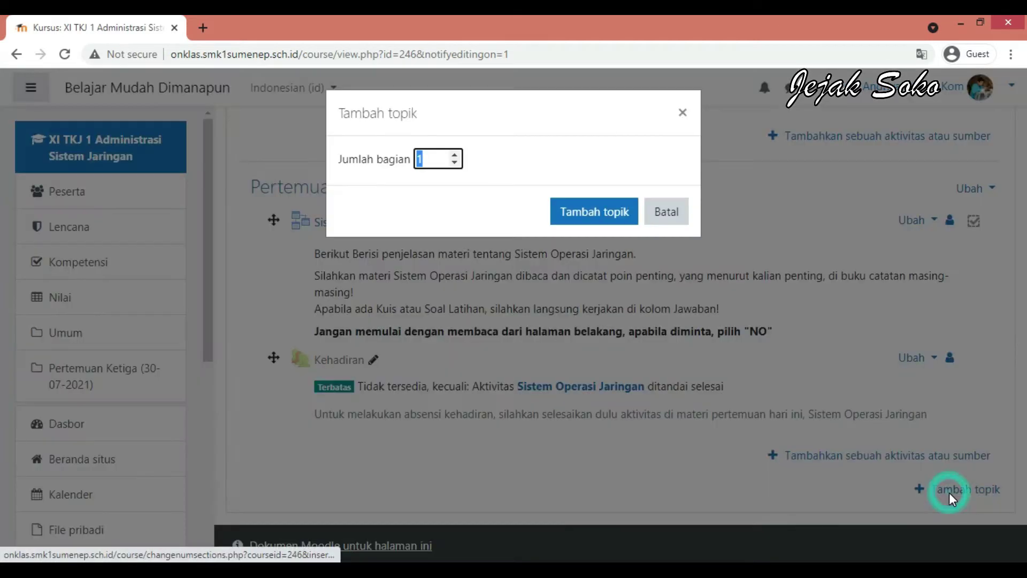
pyautogui.click(576, 212)
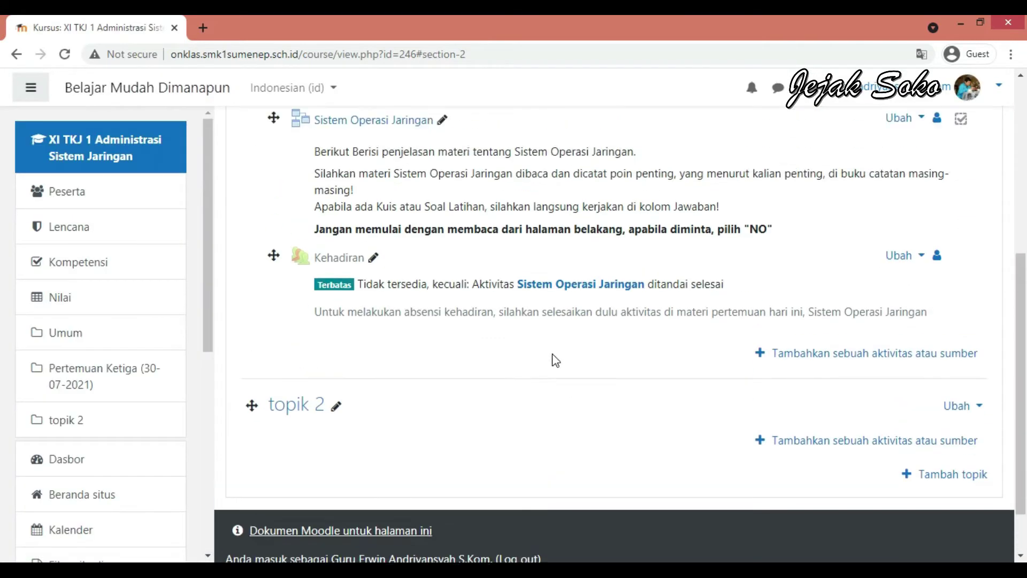
pyautogui.click(336, 340)
pyautogui.scroll(3, 481, 316)
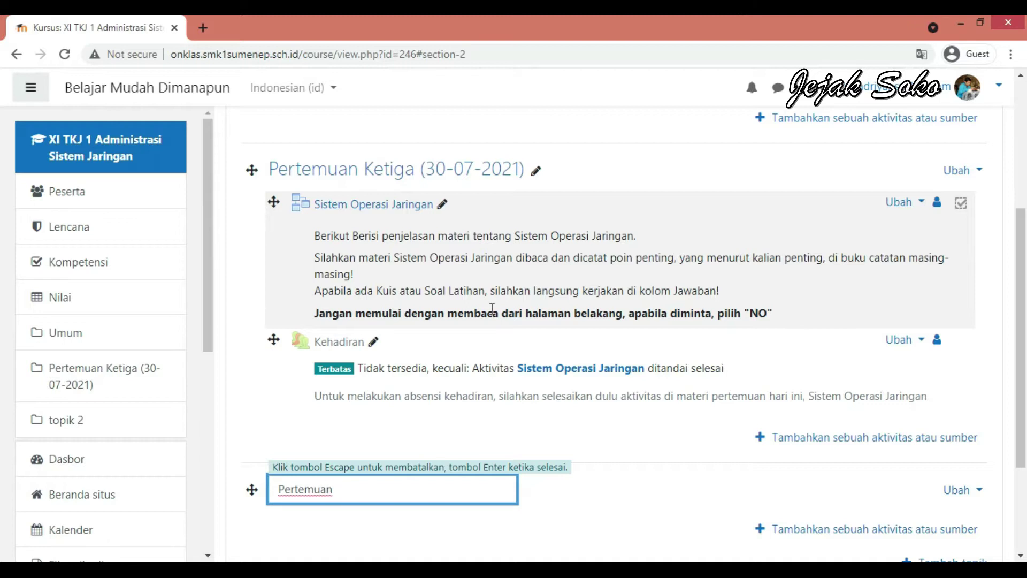
pyautogui.write('mpat (06-08-2021)')
pyautogui.press('Return')
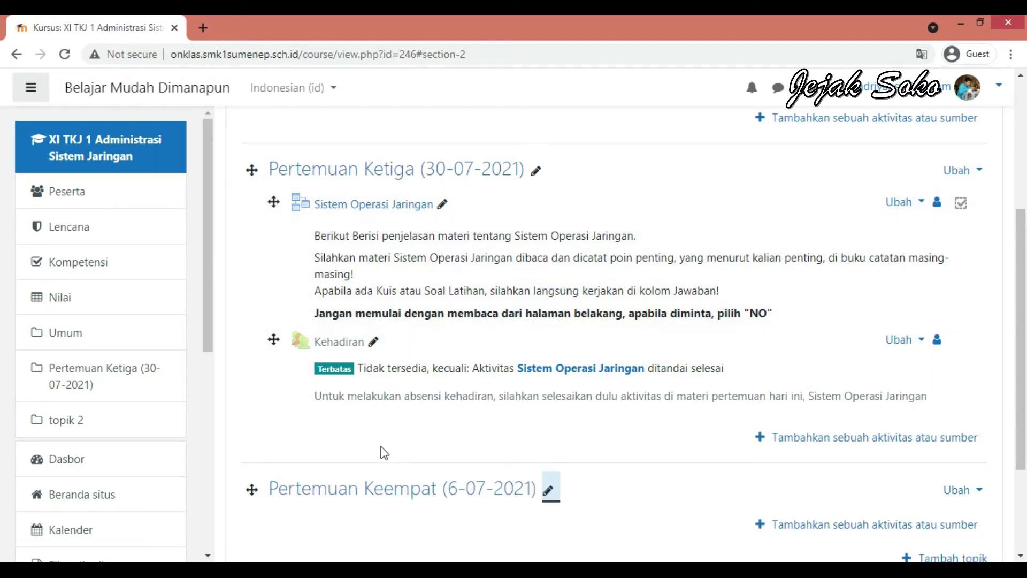
# Step: Look through the Indonesian list of activities and resources available for the Pertemuan Keempat section, and close it
pyautogui.scroll(-3, 633, 472)
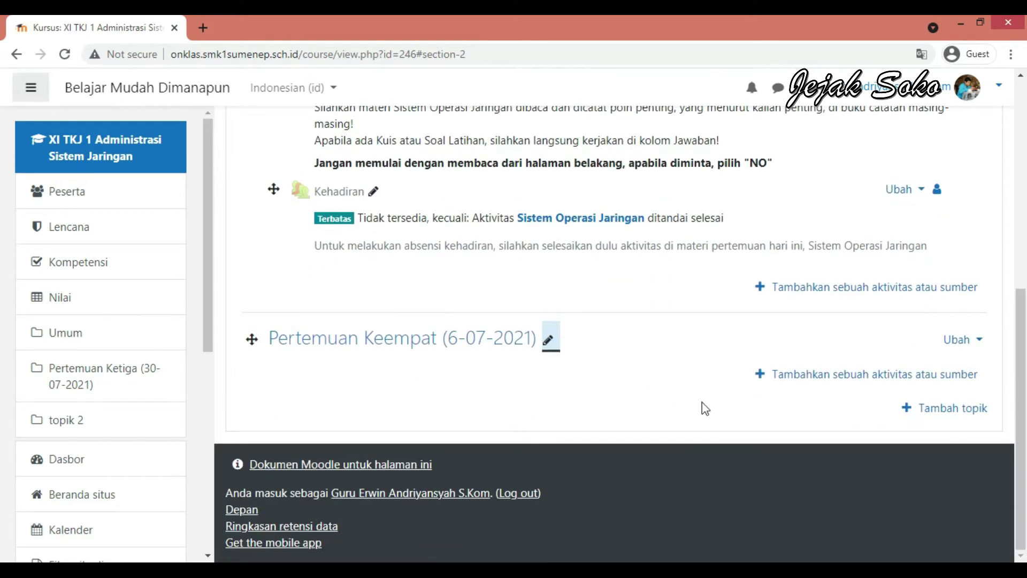
pyautogui.click(826, 375)
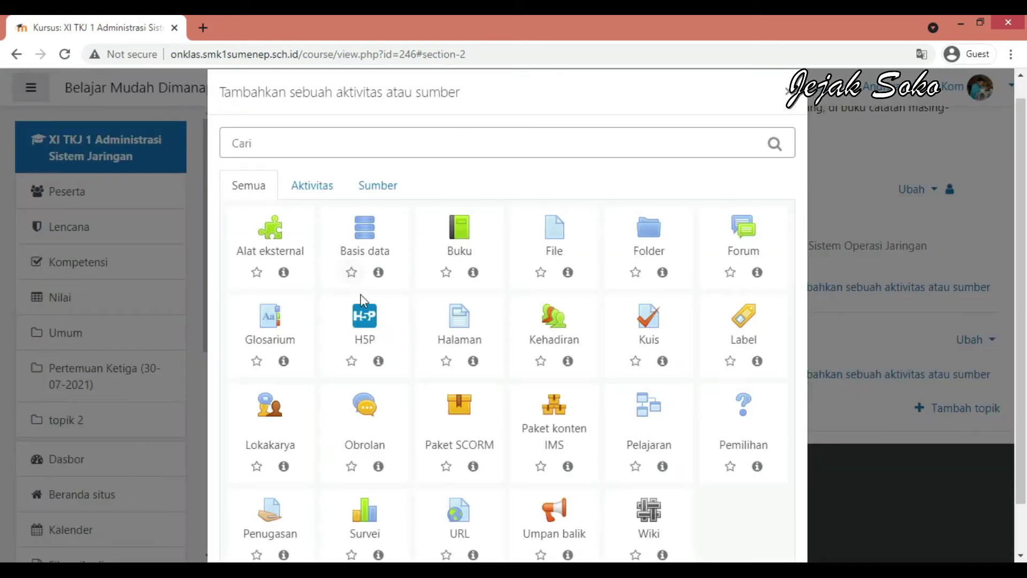
pyautogui.scroll(-2, 364, 297)
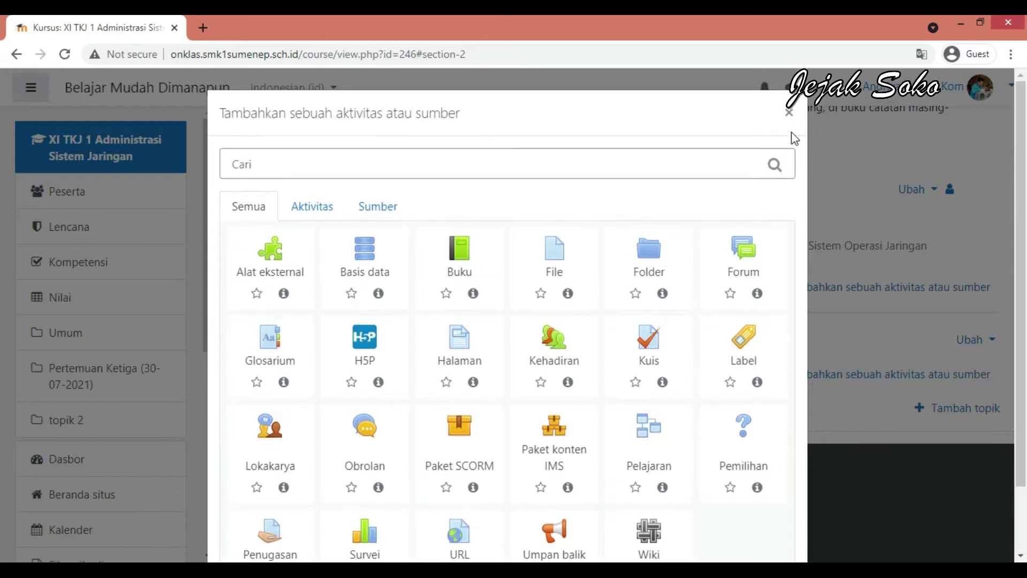
pyautogui.click(790, 122)
# Step: Switch the site to English to view the activity list for the Pertemuan Keempat section, and return to Indonesian
pyautogui.click(314, 92)
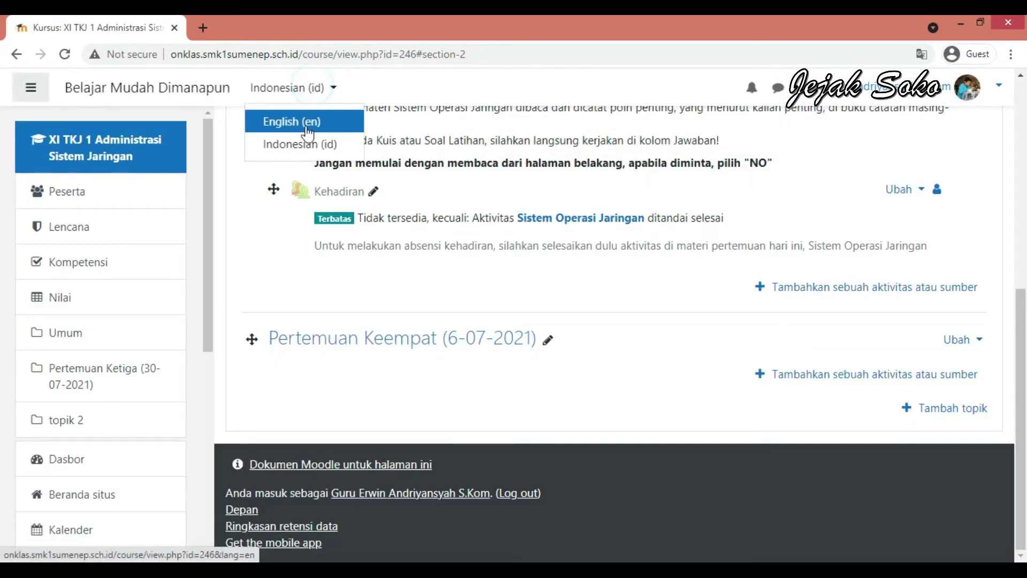
pyautogui.click(293, 120)
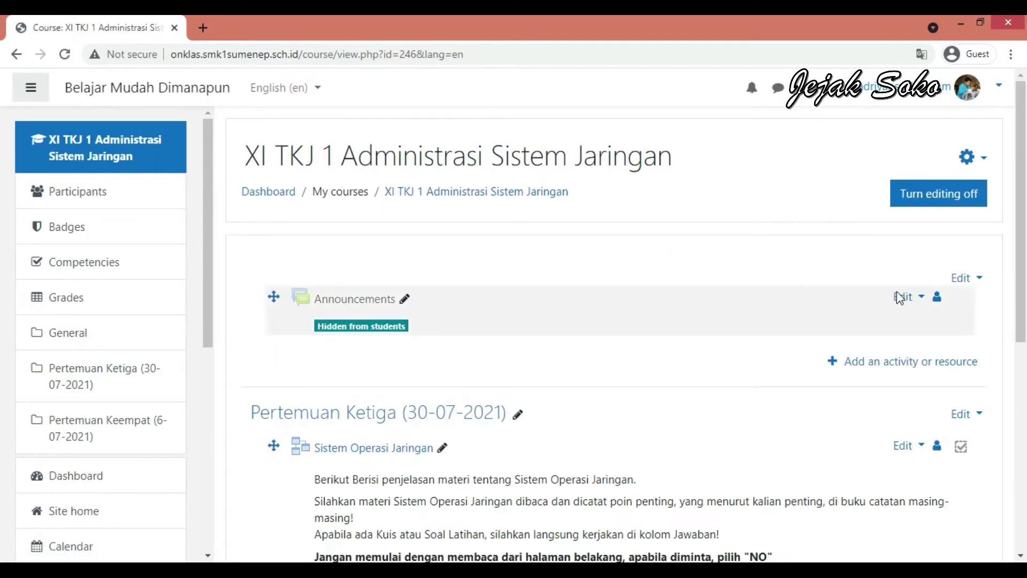
pyautogui.scroll(-5, 931, 412)
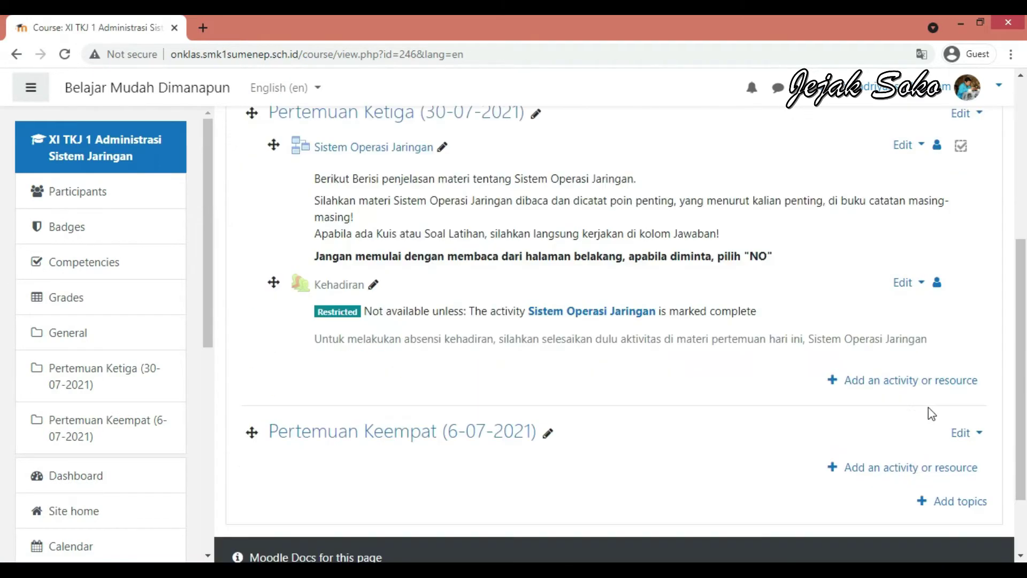
pyautogui.click(883, 469)
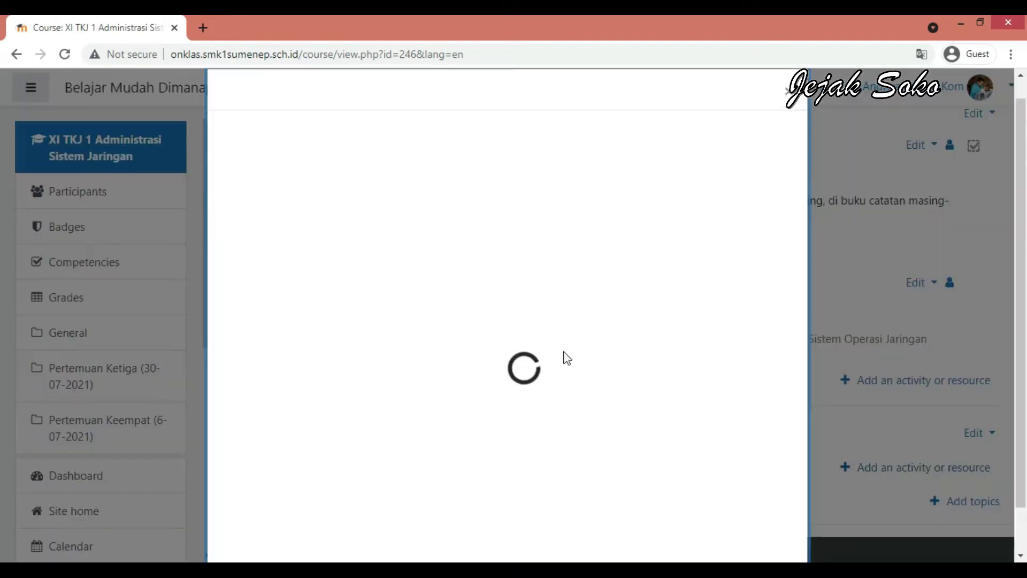
pyautogui.scroll(-1, 555, 348)
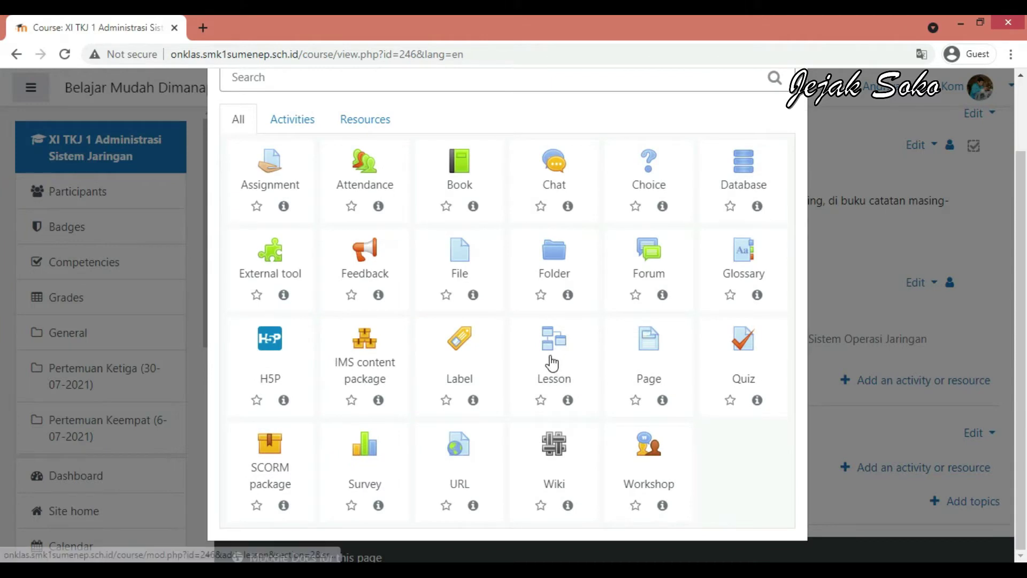
pyautogui.scroll(2, 599, 321)
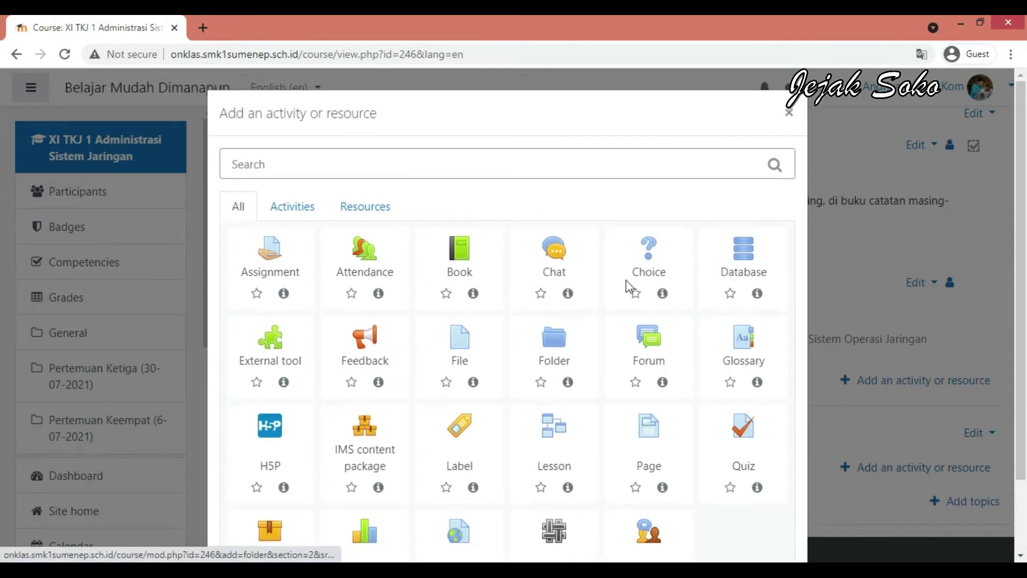
pyautogui.click(791, 115)
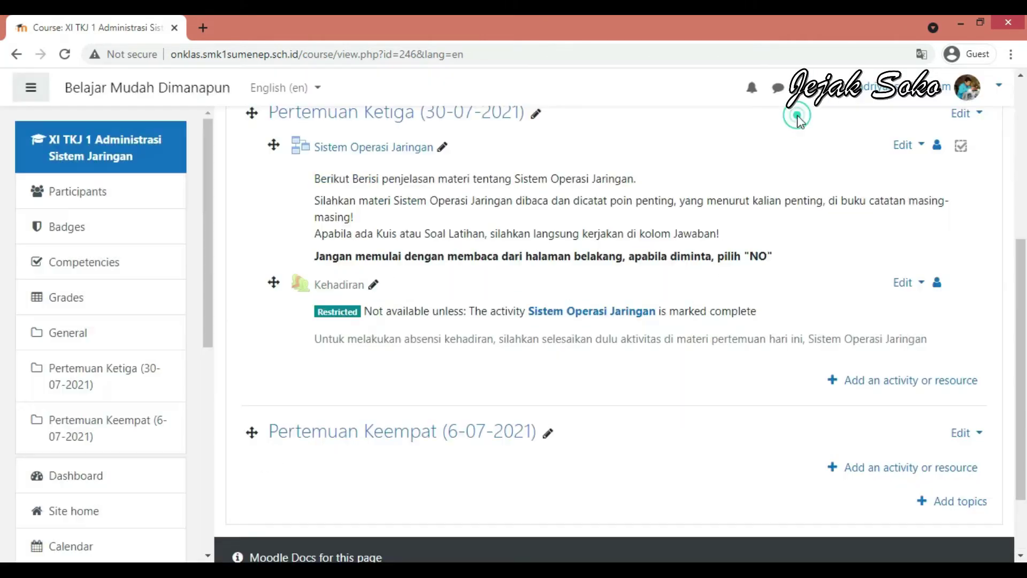
pyautogui.click(302, 89)
pyautogui.click(305, 146)
# Step: Start adding a new Pelajaran (lesson) activity to the Pertemuan Keempat section
pyautogui.click(886, 478)
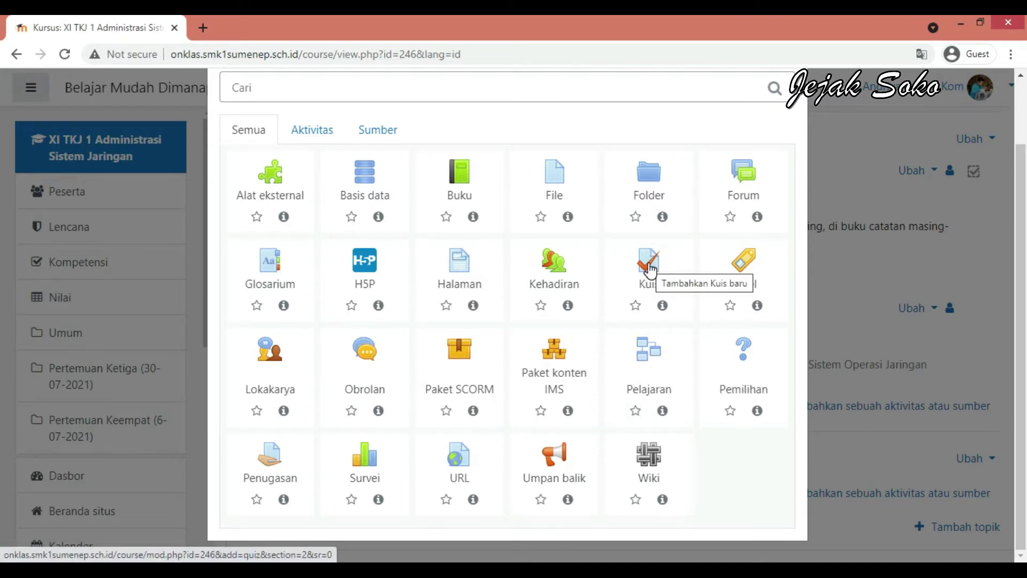
pyautogui.click(649, 368)
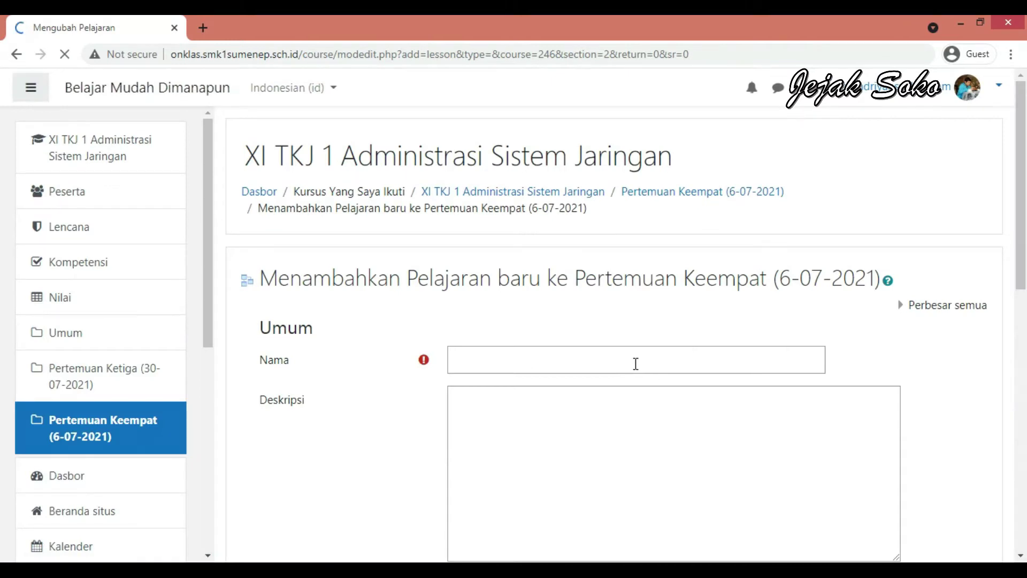
pyautogui.click(552, 356)
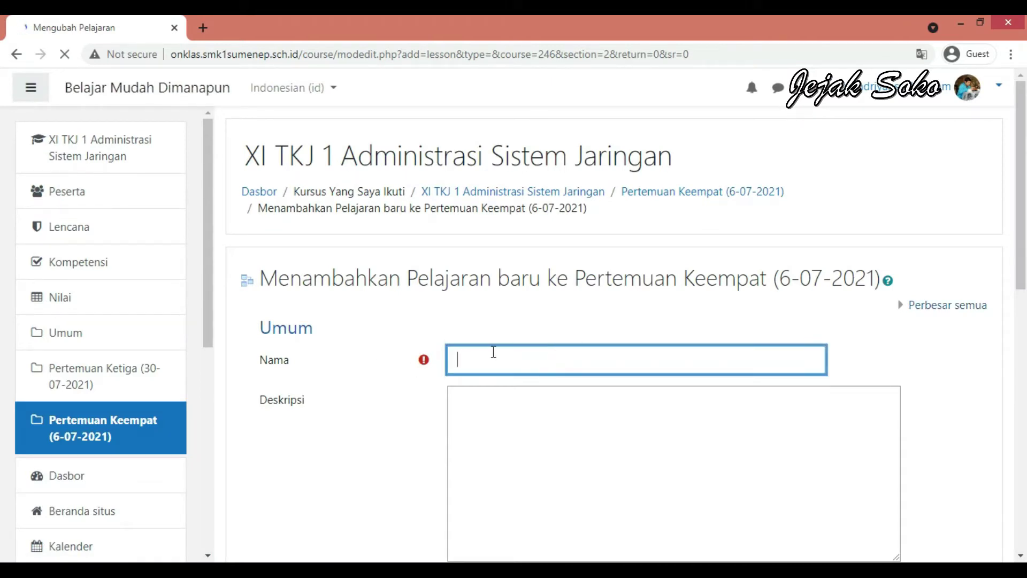
# Step: Copy the title "MENGISTALTASI SISTEM OPERASI JARINGAN" from the first page of the Word document and paste it as the lesson's name
pyautogui.hotkey('alt', 'Tab')
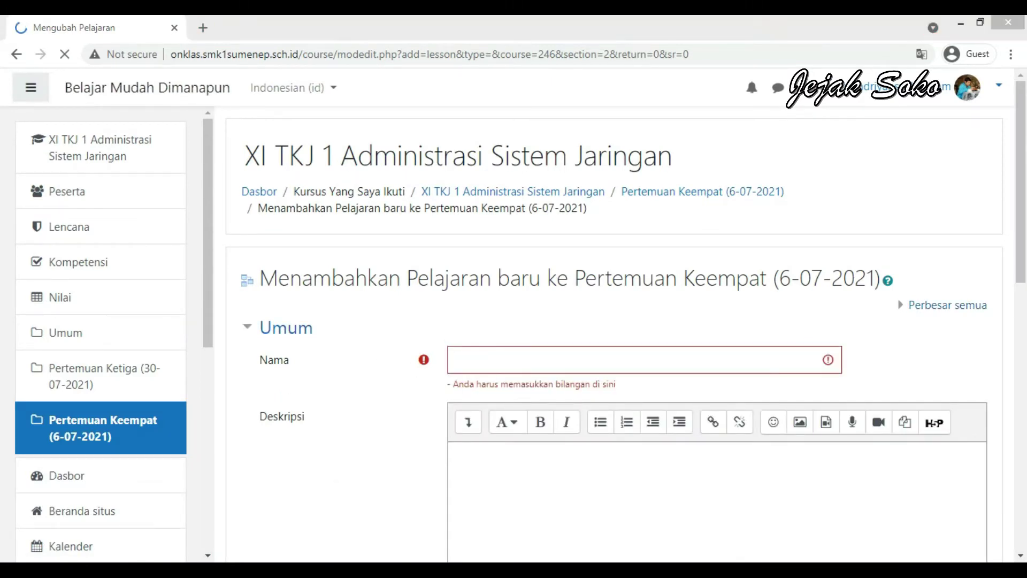
pyautogui.scroll(5, 407, 286)
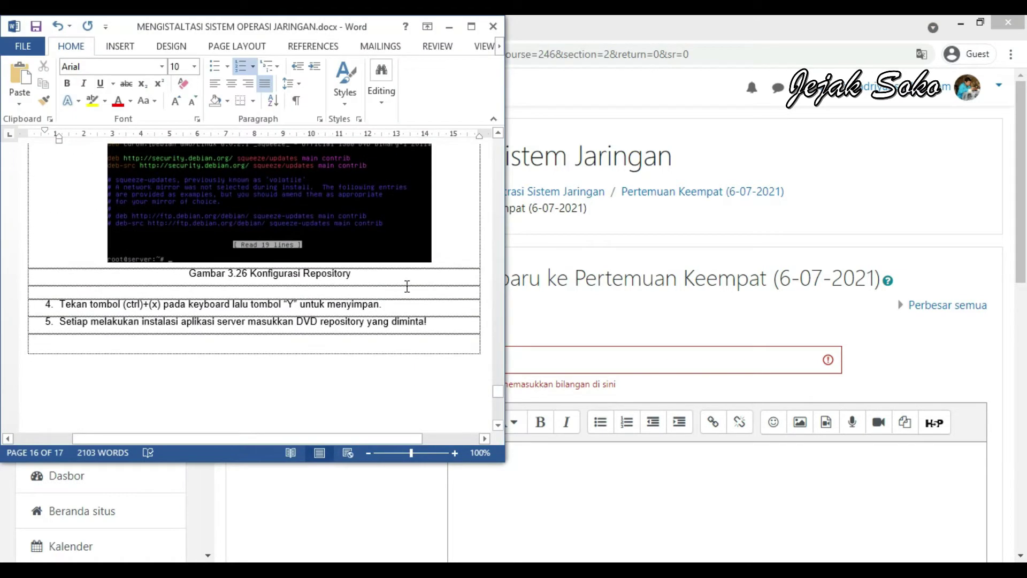
pyautogui.hotkey('ctrl', 'Home')
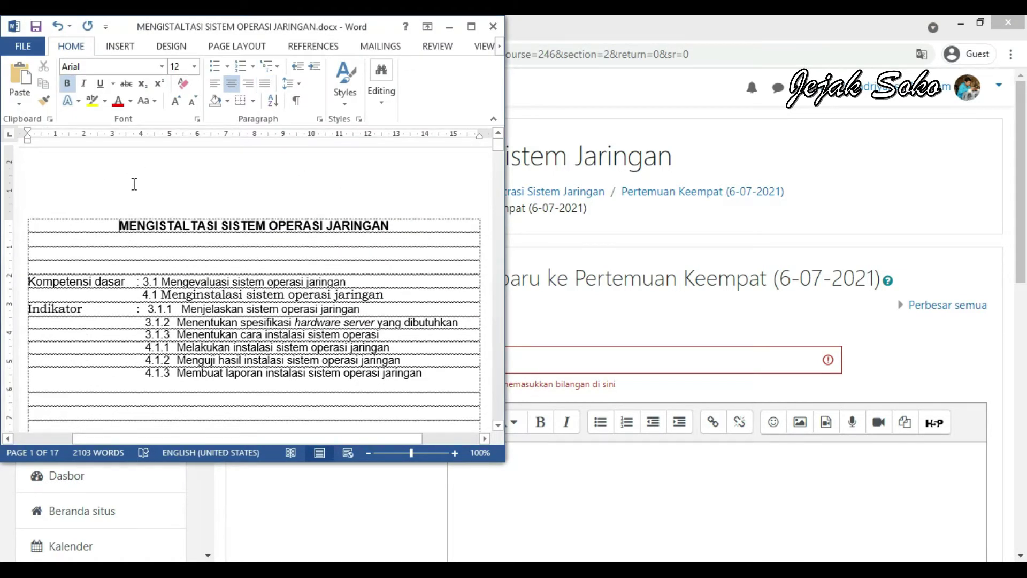
pyautogui.moveTo(116, 224); pyautogui.dragTo(368, 231)
pyautogui.hotkey('ctrl', 'c')
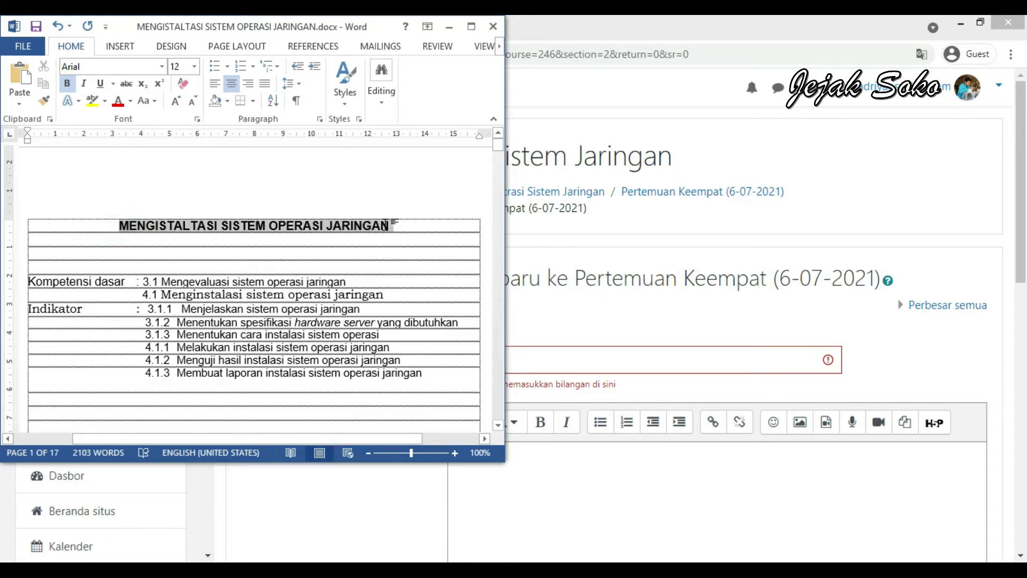
pyautogui.moveTo(392, 231); pyautogui.dragTo(392, 231)
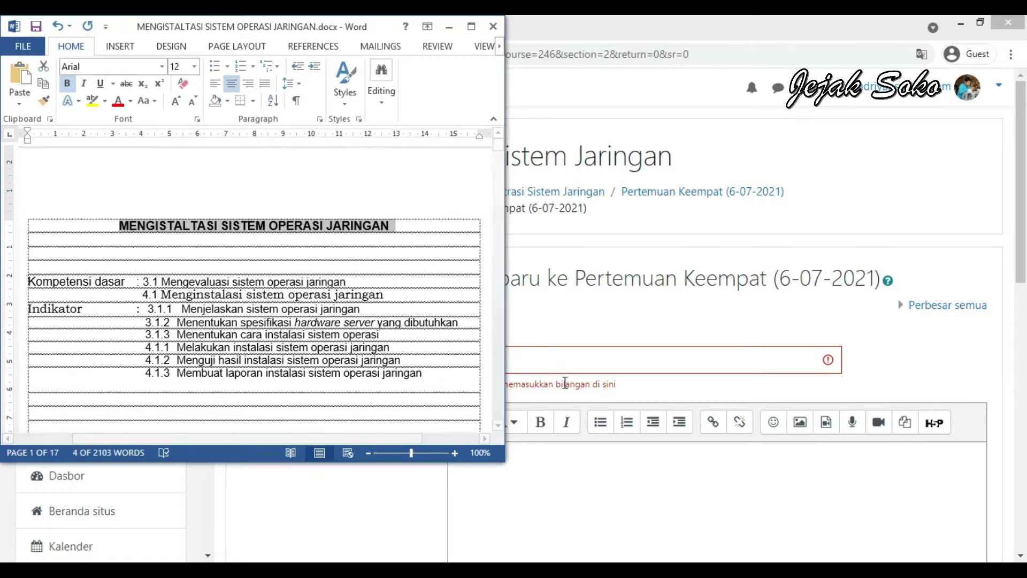
pyautogui.click(577, 362)
pyautogui.hotkey('ctrl', 'v')
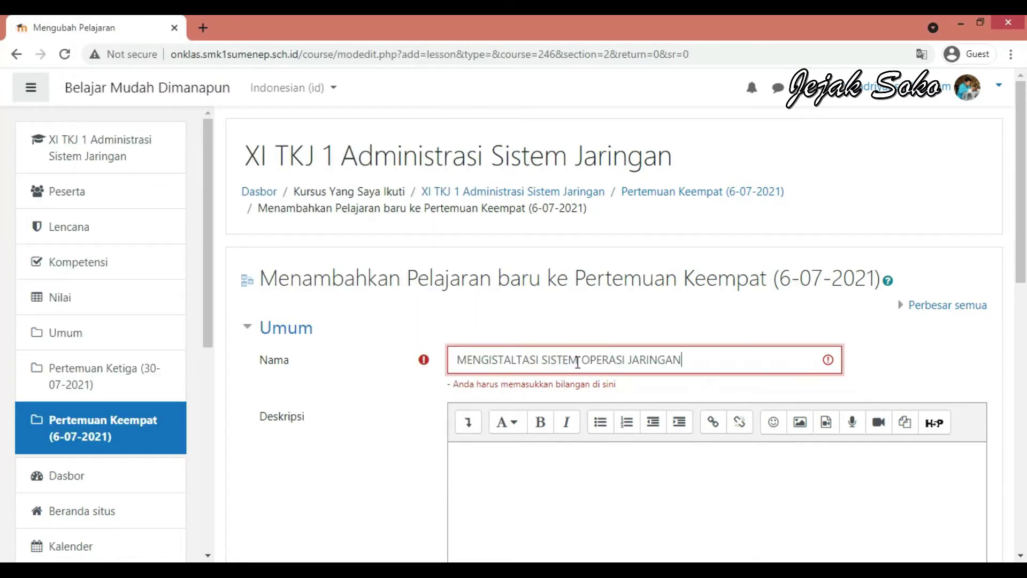
# Step: Enter the lesson description "Silahkan menyimak Pelajaran Kali ini, jangan lupa awali dengan baca basmalahdan do'a." and enable showing it on the course page
pyautogui.scroll(-4, 396, 385)
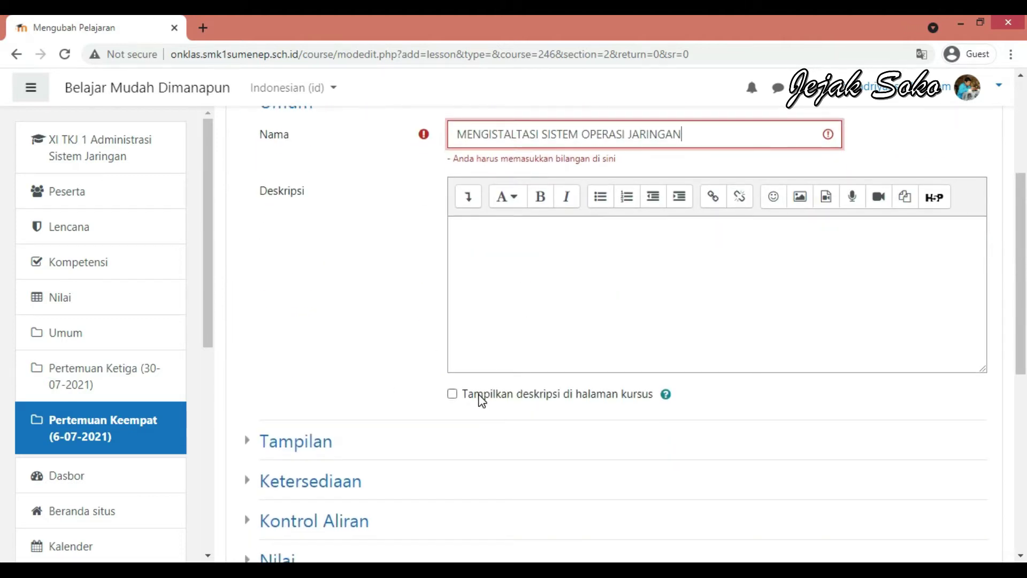
pyautogui.click(493, 377)
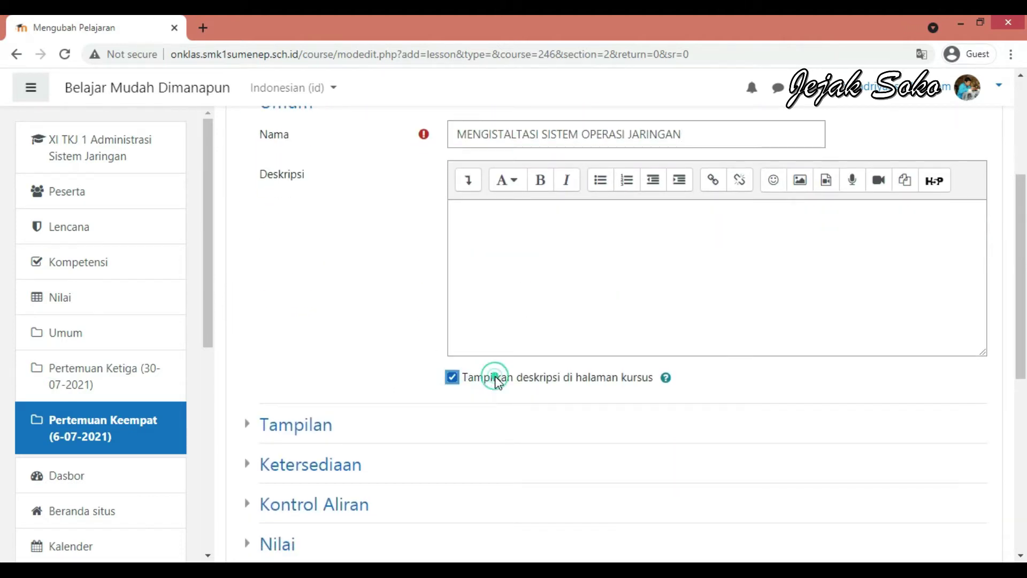
pyautogui.scroll(2, 477, 308)
pyautogui.click(477, 307)
pyautogui.write("Silahkan menyimak Pelajaran Kali ini, jangan lupa awali dengan baca basmalahdan do'a")
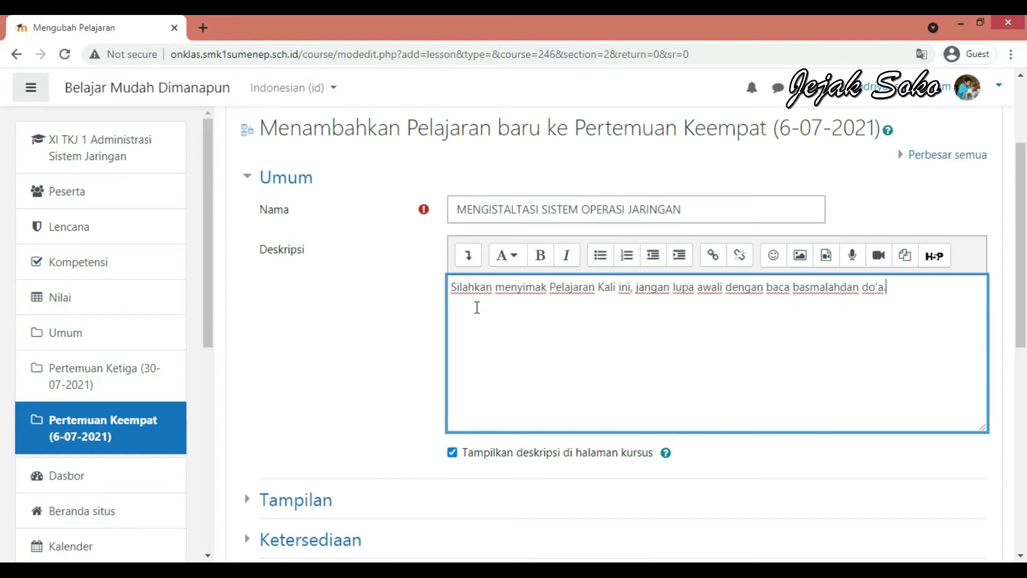
# Step: Examine the lesson's Tampilan settings and the choices available for Progress Bar, leaving the option as it is
pyautogui.scroll(-3, 404, 385)
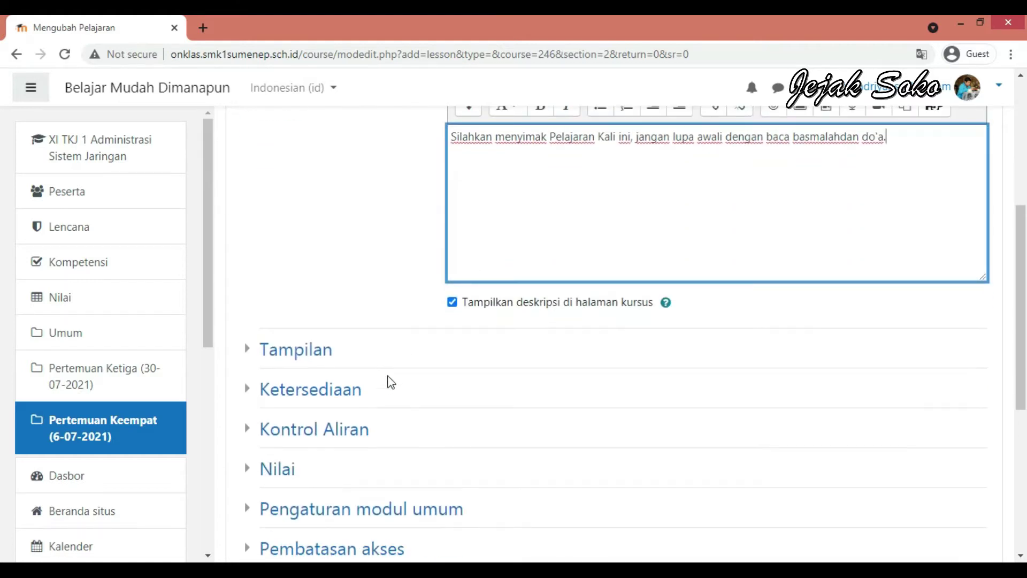
pyautogui.click(294, 353)
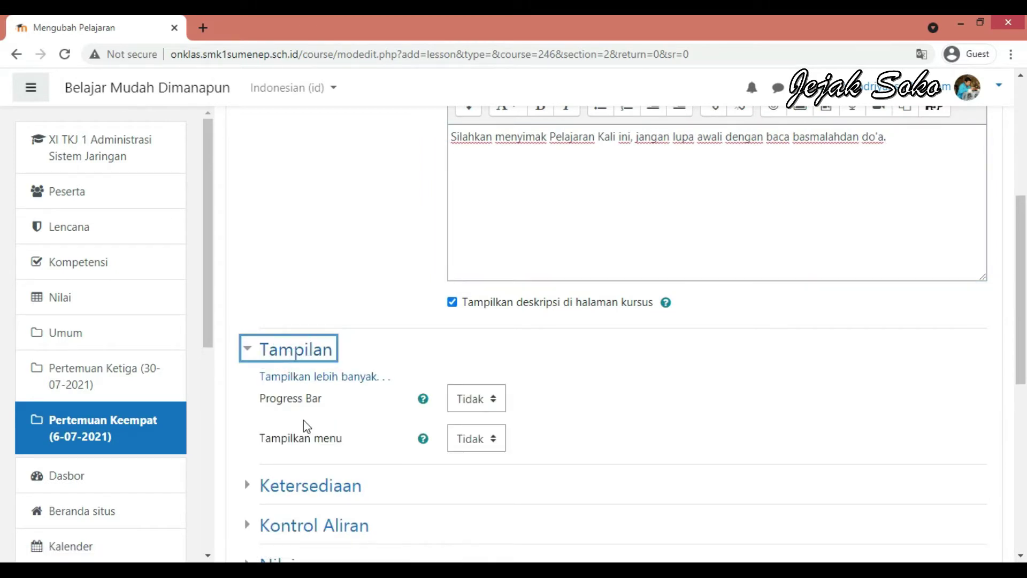
pyautogui.click(493, 401)
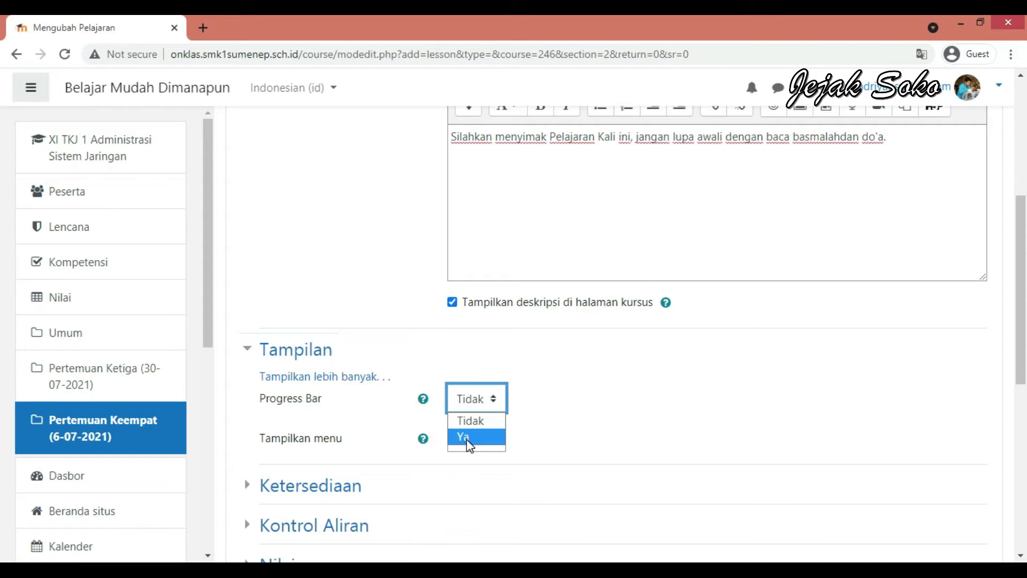
pyautogui.click(581, 394)
pyautogui.click(293, 352)
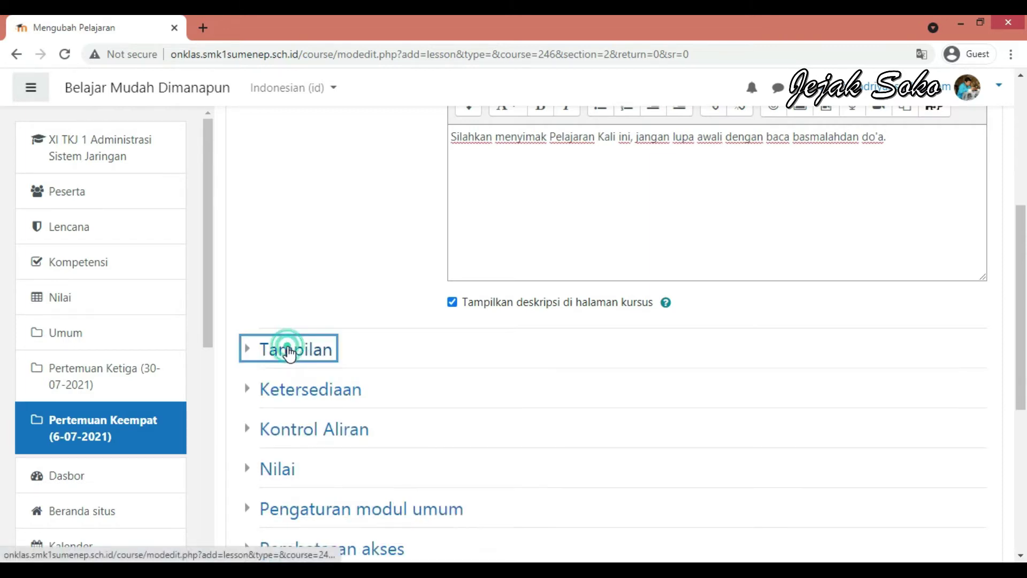
# Step: Under Ketersediaan, enable the lesson's Tersedia dari date and set its day to 6
pyautogui.click(348, 400)
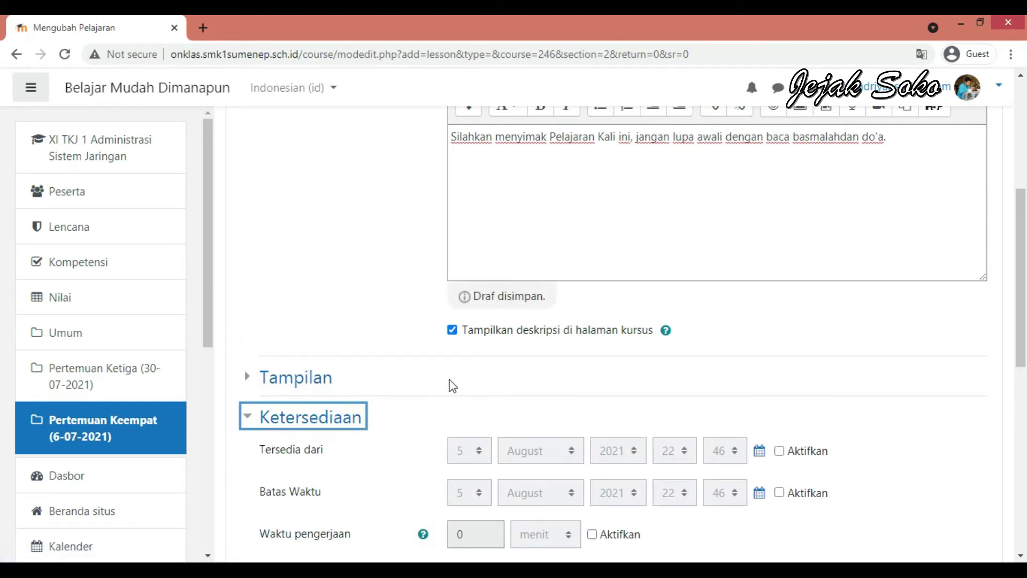
pyautogui.scroll(-3, 451, 385)
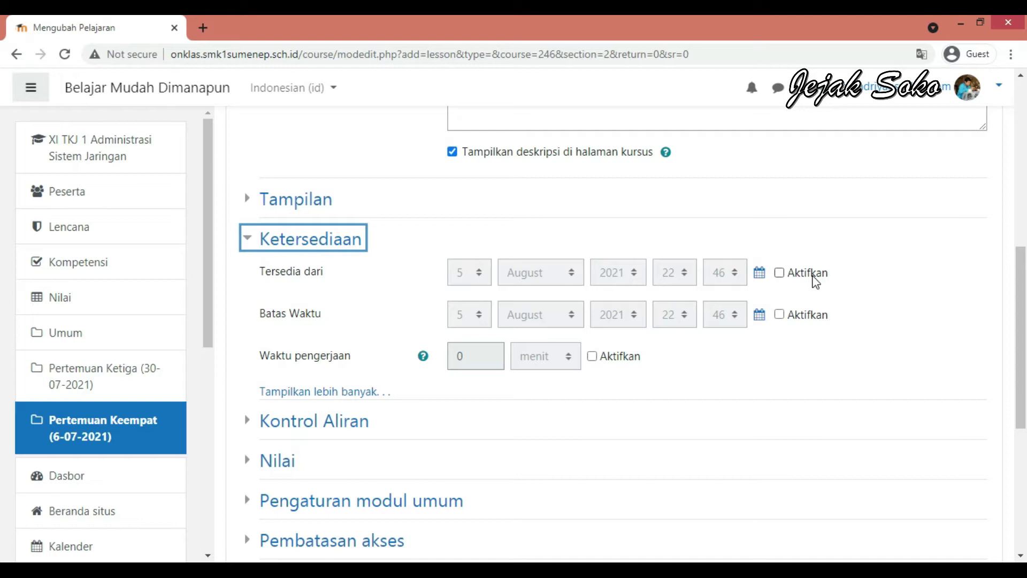
pyautogui.click(799, 273)
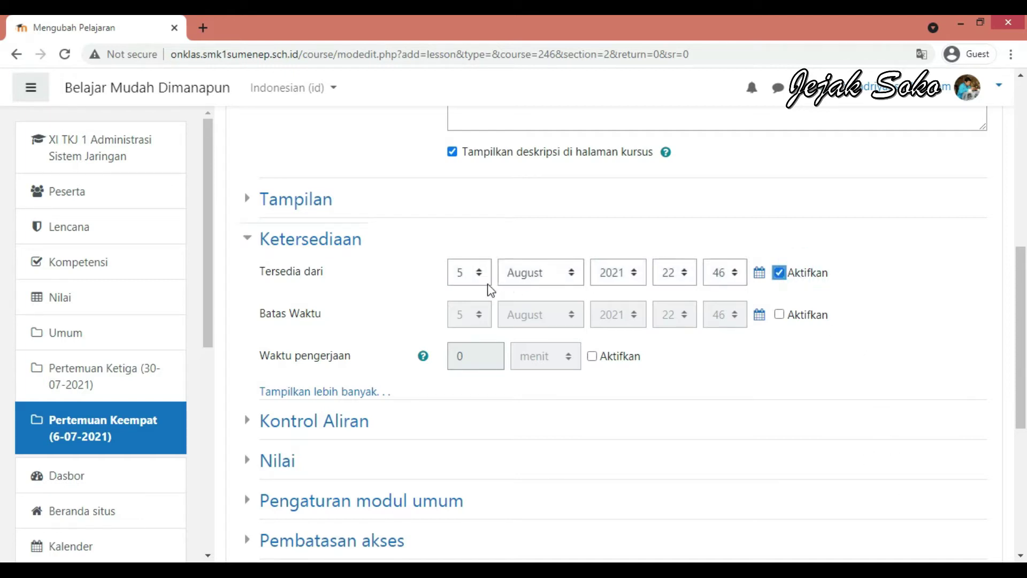
pyautogui.click(481, 278)
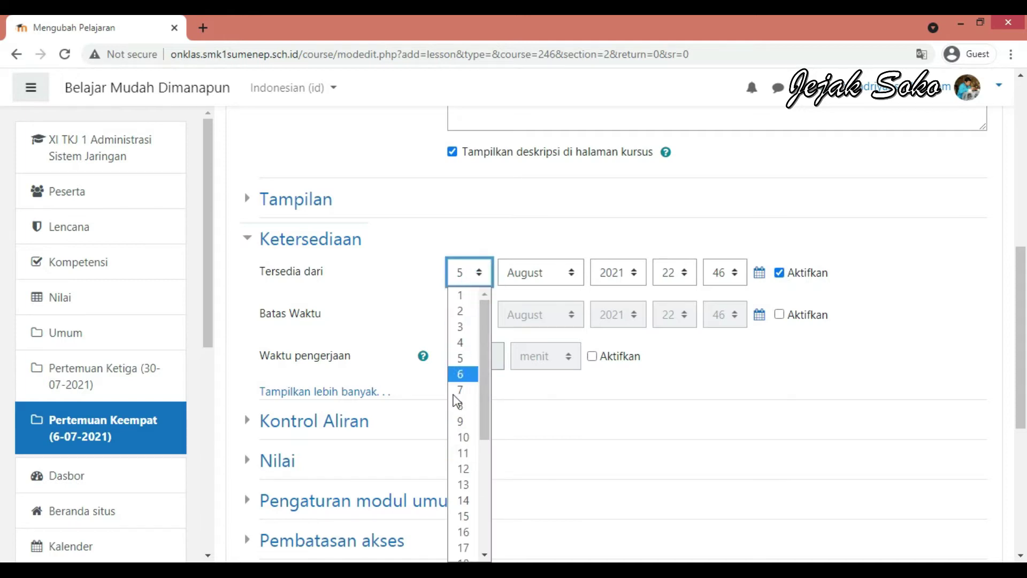
pyautogui.click(463, 374)
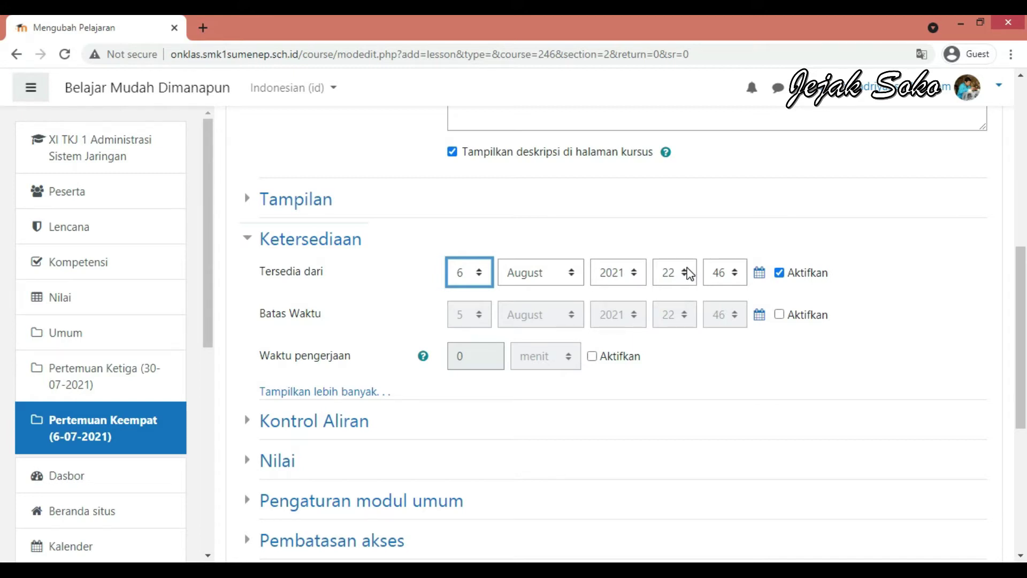
# Step: Switch the Tersedia dari date off and back on, and try enabling and disabling Batas Waktu in between
pyautogui.click(791, 273)
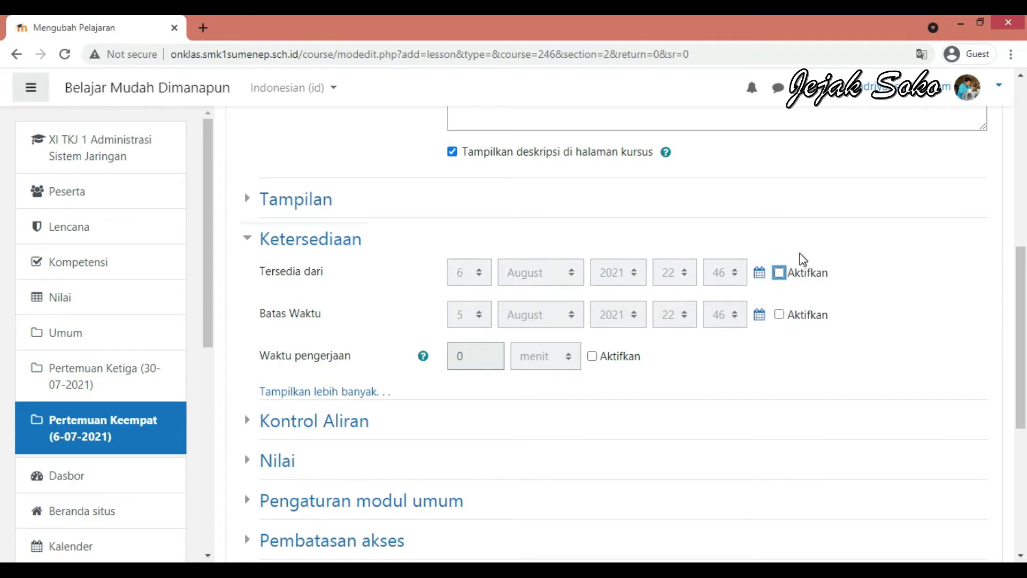
pyautogui.scroll(7, 431, 204)
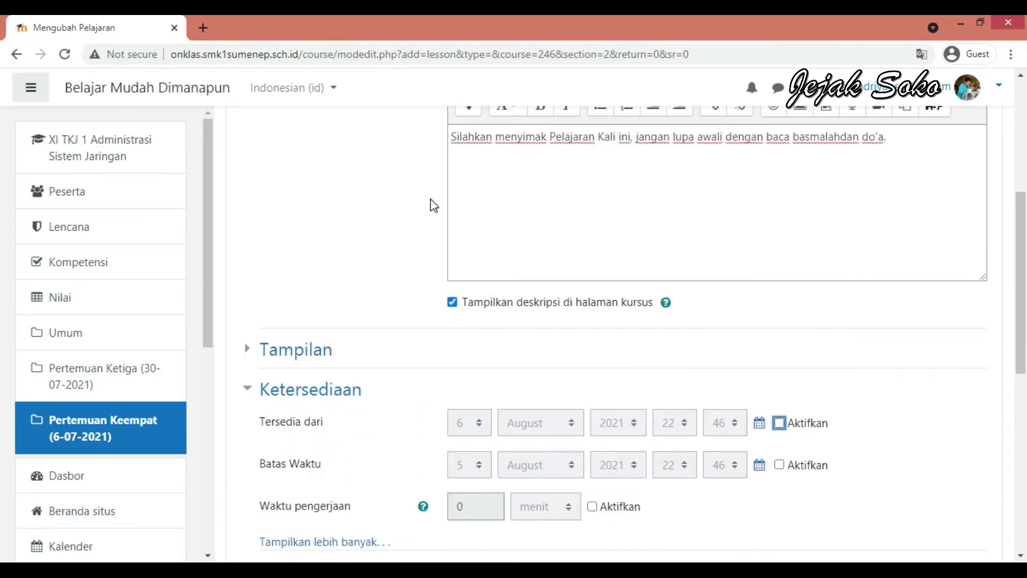
pyautogui.scroll(-5, 353, 389)
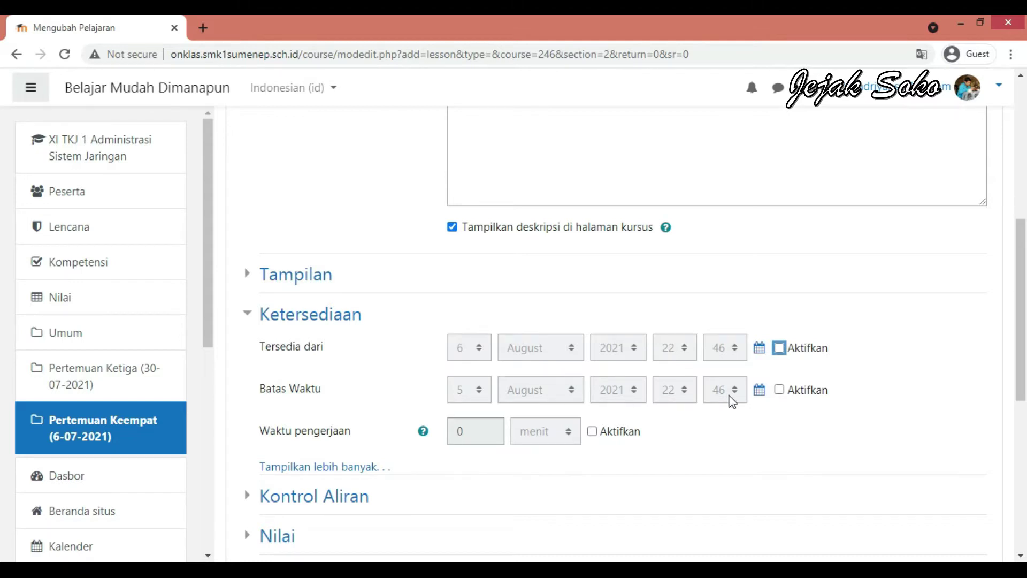
pyautogui.click(805, 395)
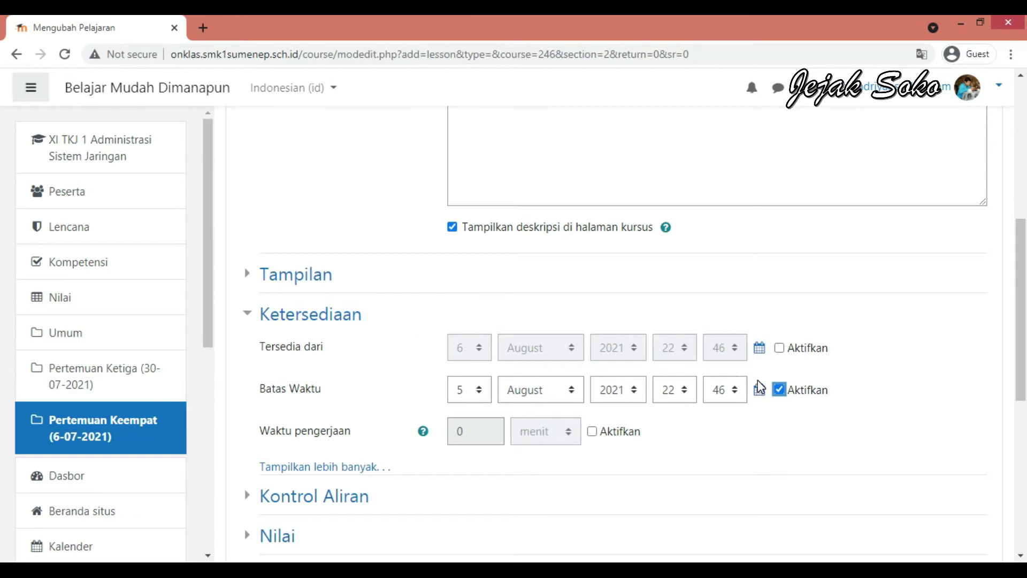
pyautogui.click(783, 393)
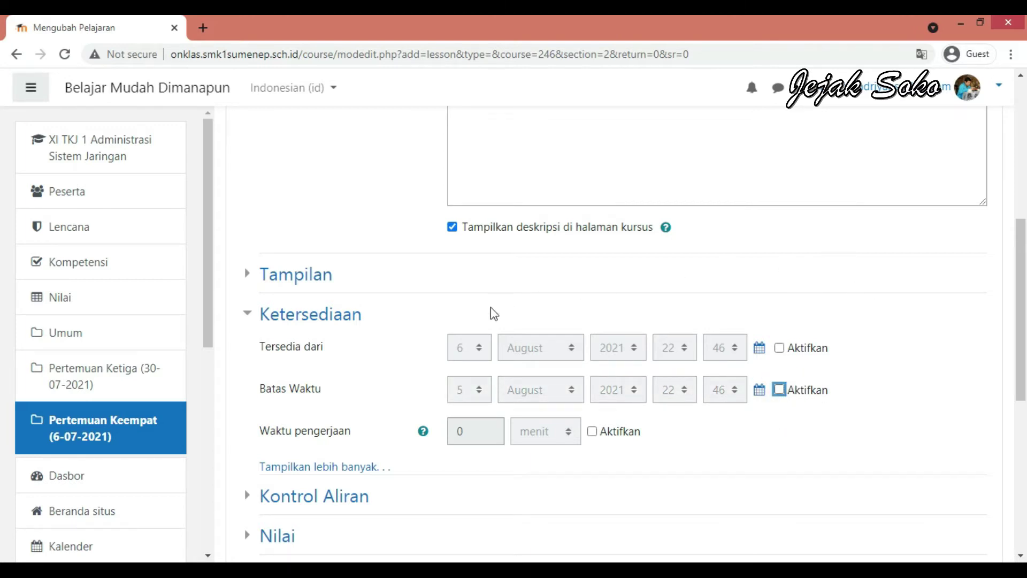
pyautogui.scroll(3, 380, 288)
pyautogui.scroll(-5, 380, 287)
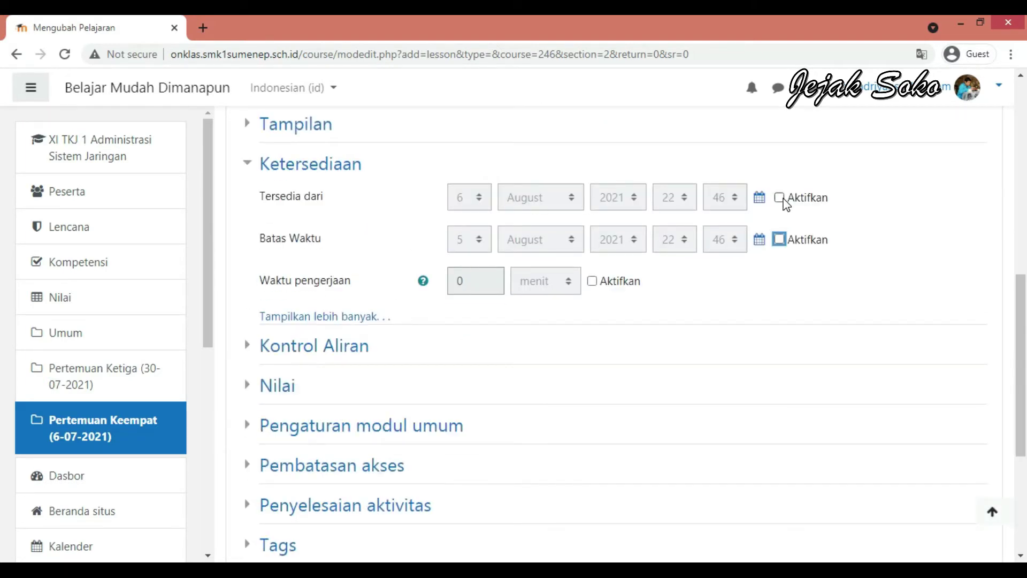
pyautogui.click(782, 199)
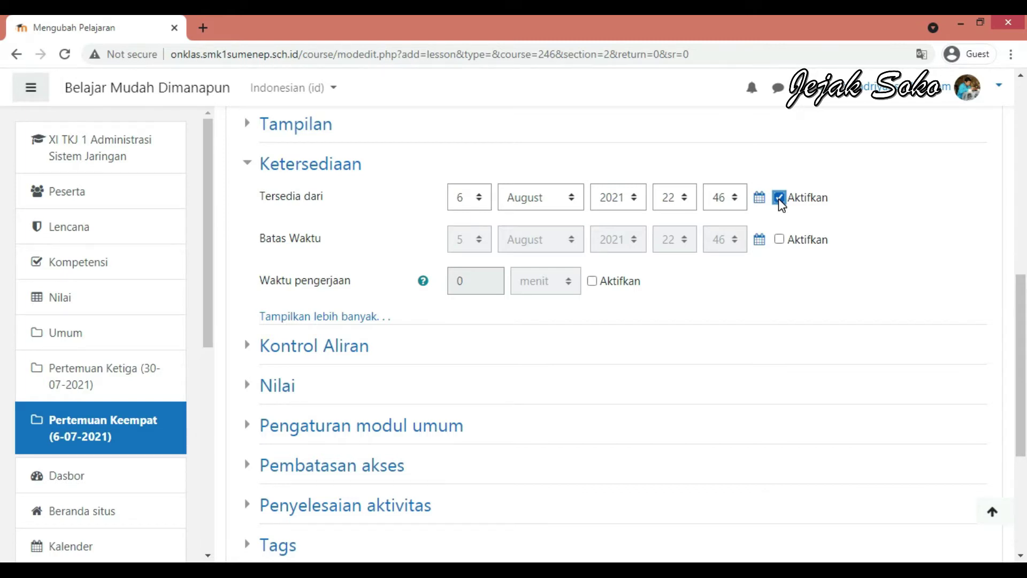
# Step: Set the lesson's Tersedia dari time to 09:00
pyautogui.scroll(3, 677, 360)
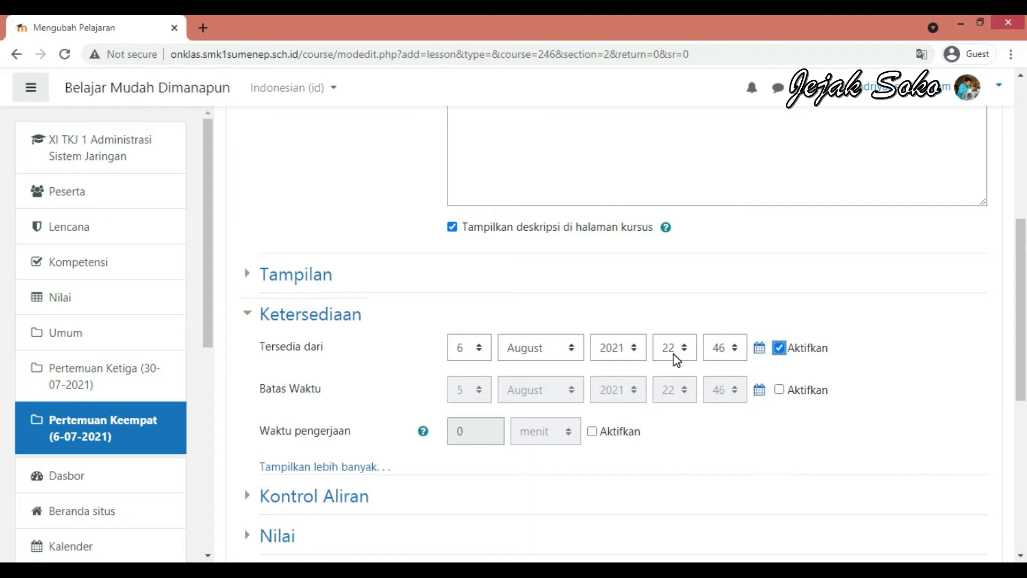
pyautogui.click(675, 356)
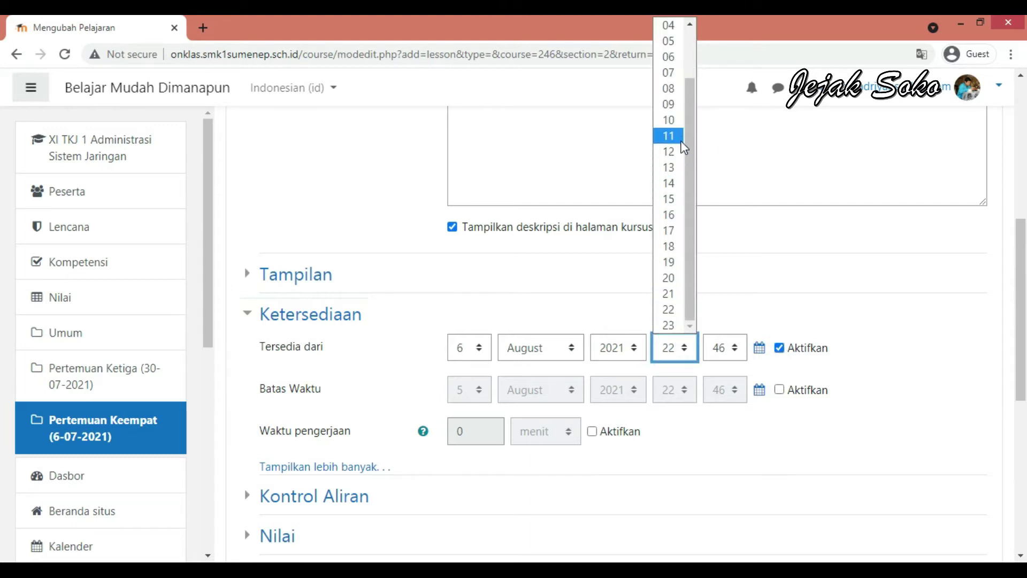
pyautogui.scroll(2, 684, 146)
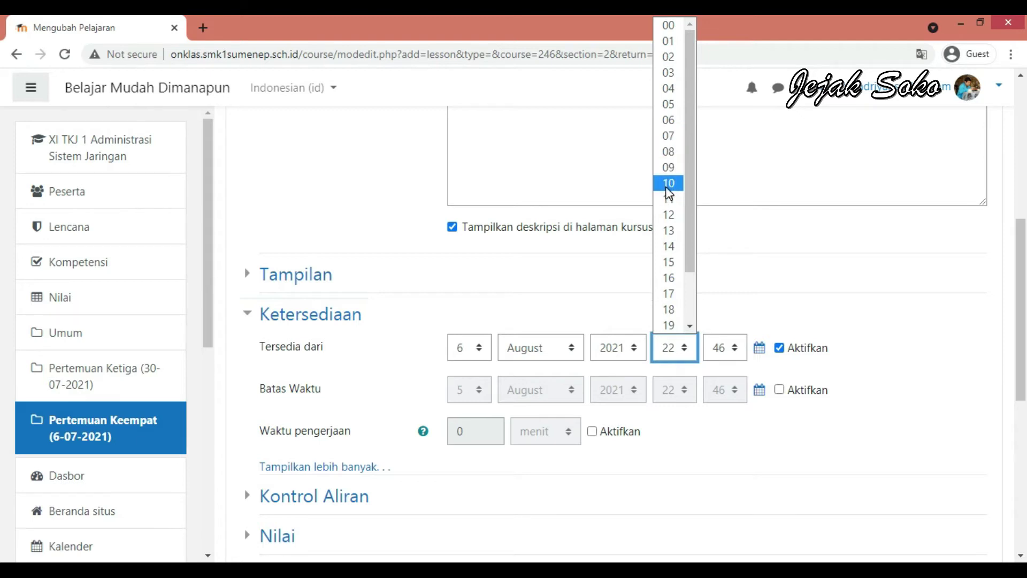
pyautogui.click(672, 169)
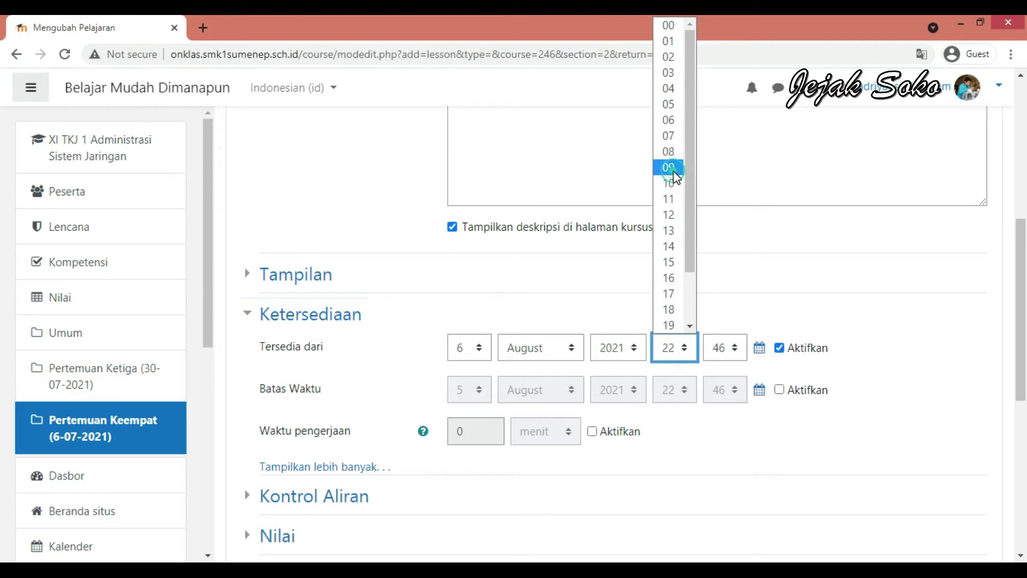
pyautogui.click(734, 354)
pyautogui.scroll(6, 716, 54)
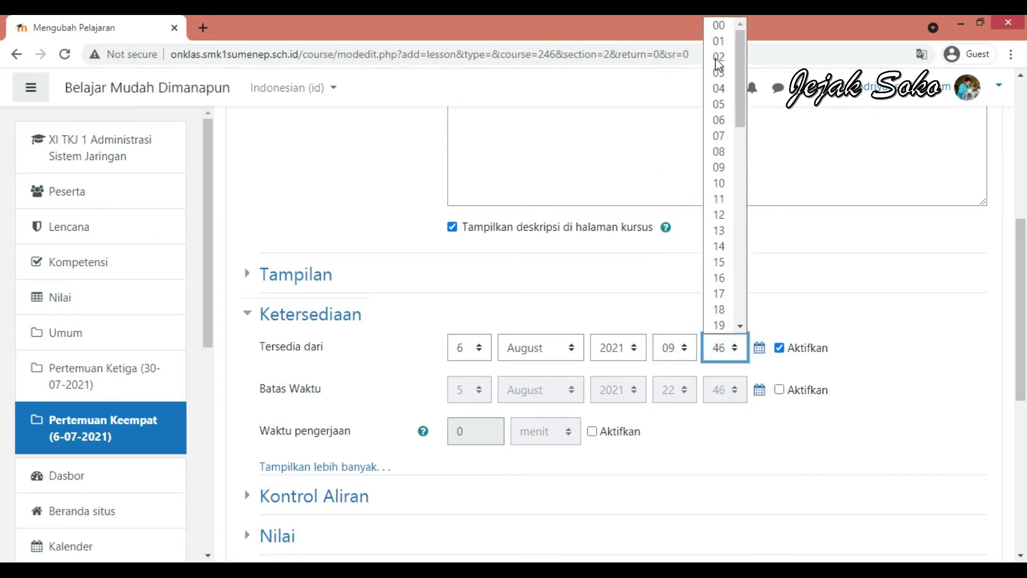
pyautogui.click(719, 26)
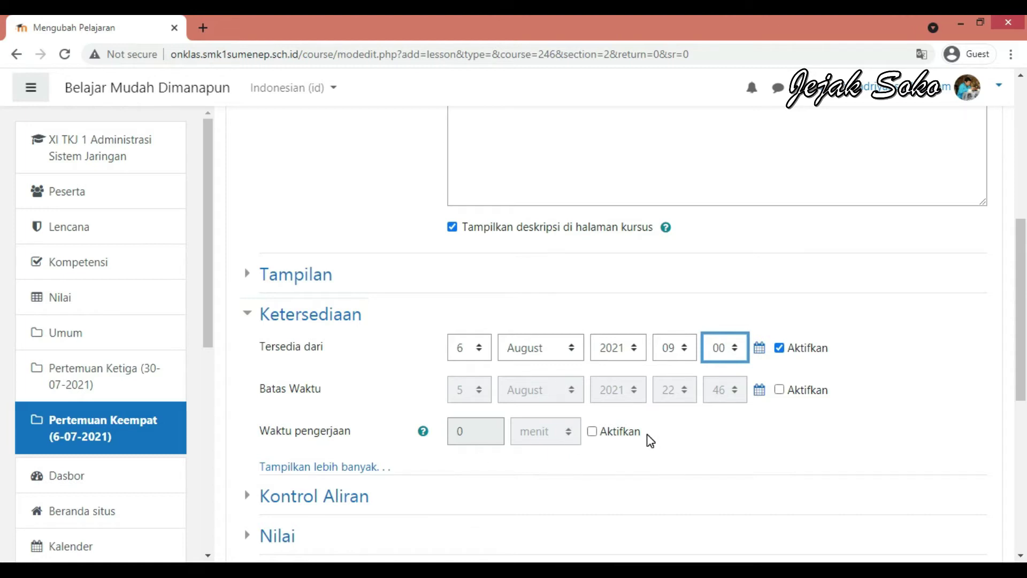
# Step: Examine the Kontrol Aliran settings, including the choices for allowing students to review (Membolehkan siswa meninjau)
pyautogui.scroll(-4, 644, 436)
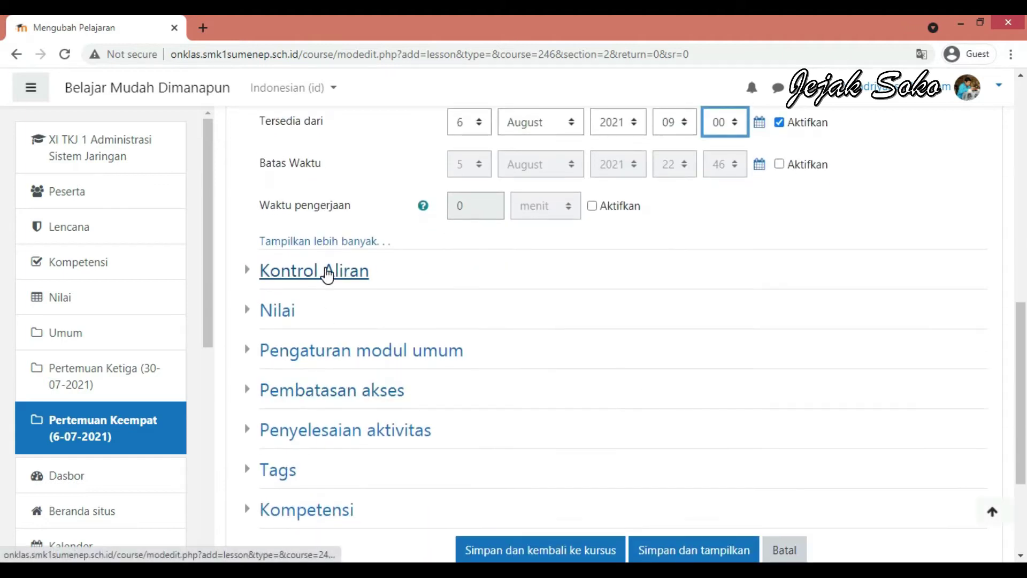
pyautogui.click(280, 284)
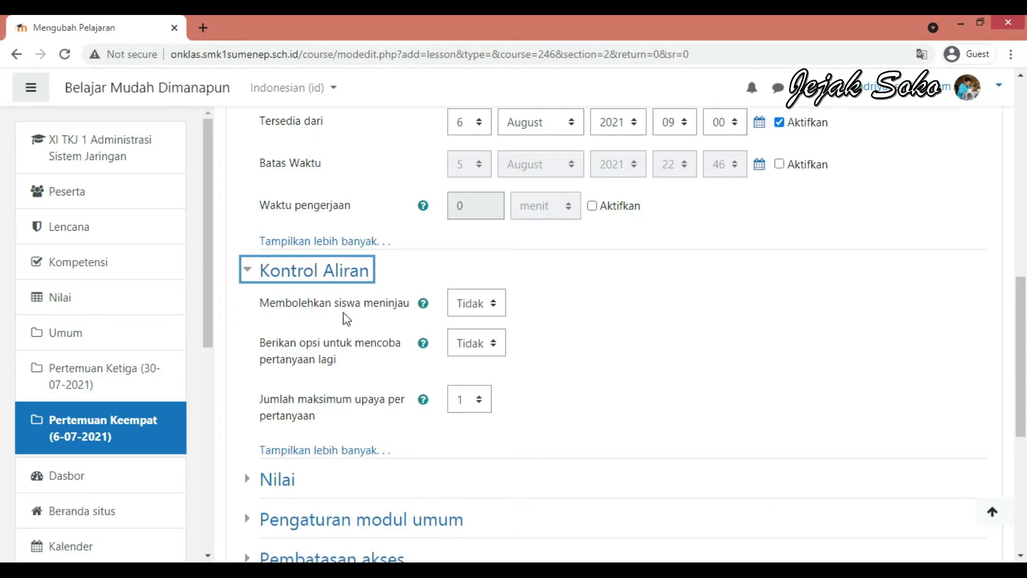
pyautogui.click(496, 306)
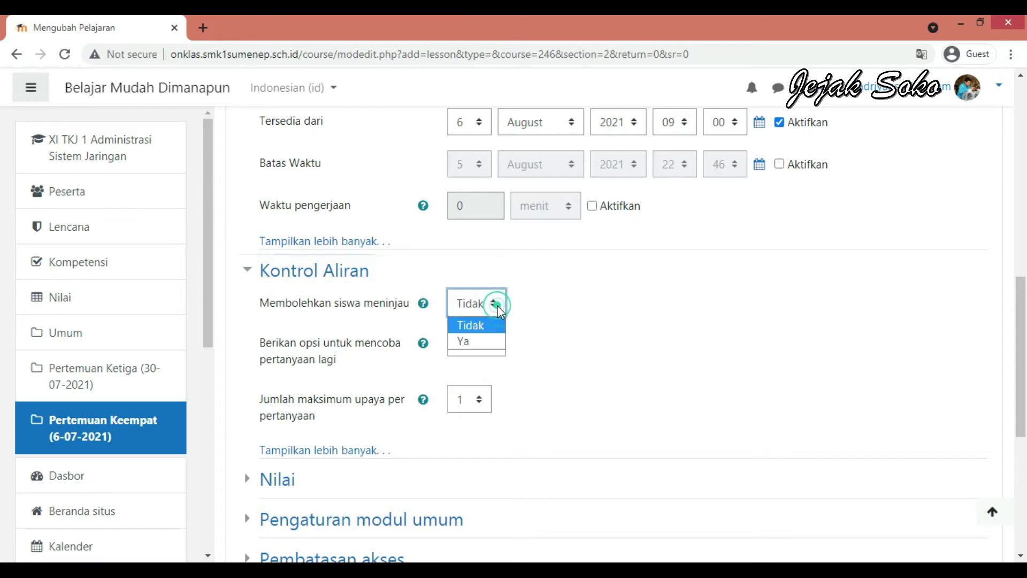
pyautogui.click(497, 309)
pyautogui.scroll(-4, 551, 328)
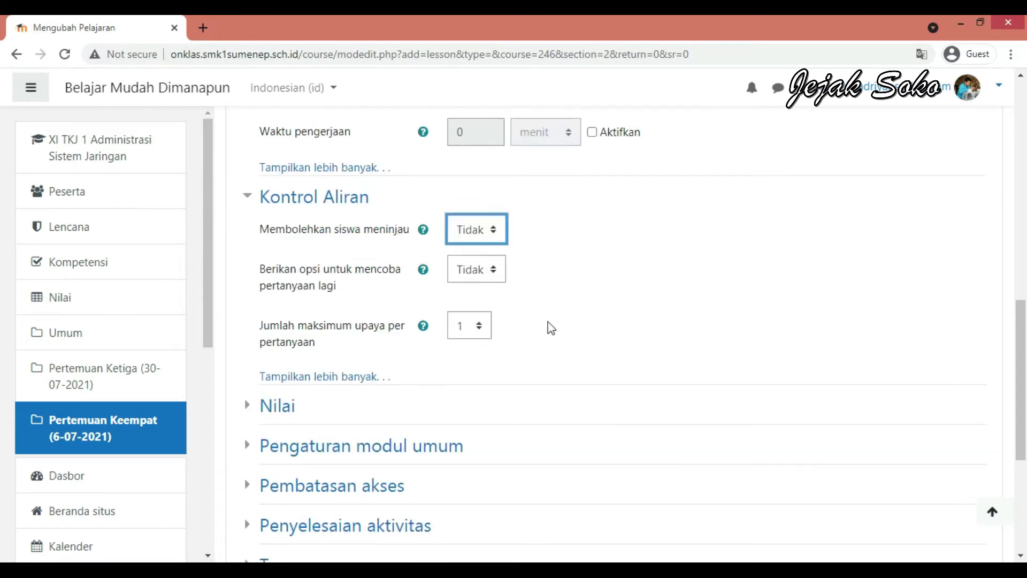
pyautogui.scroll(1, 529, 201)
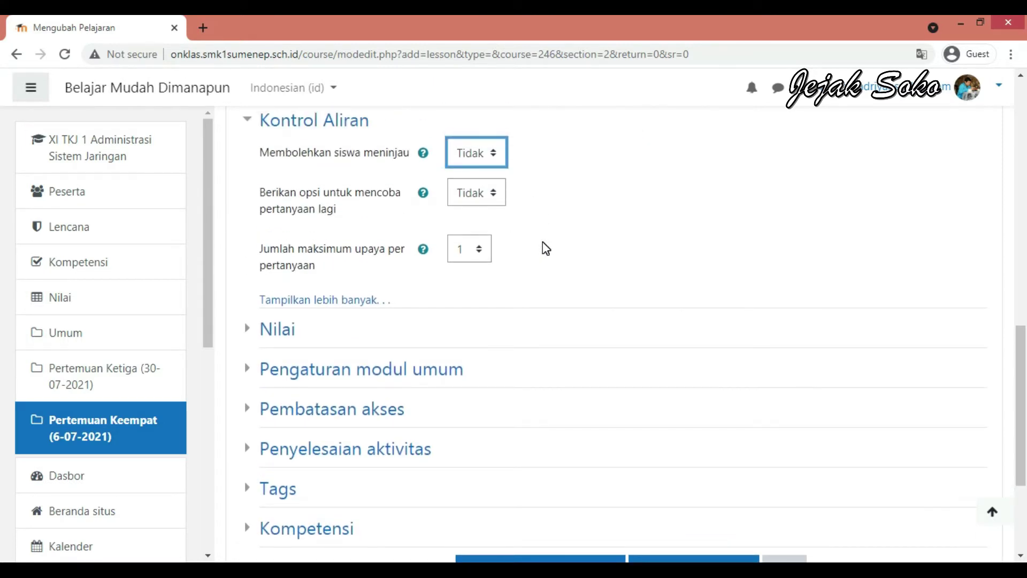
pyautogui.scroll(1, 540, 225)
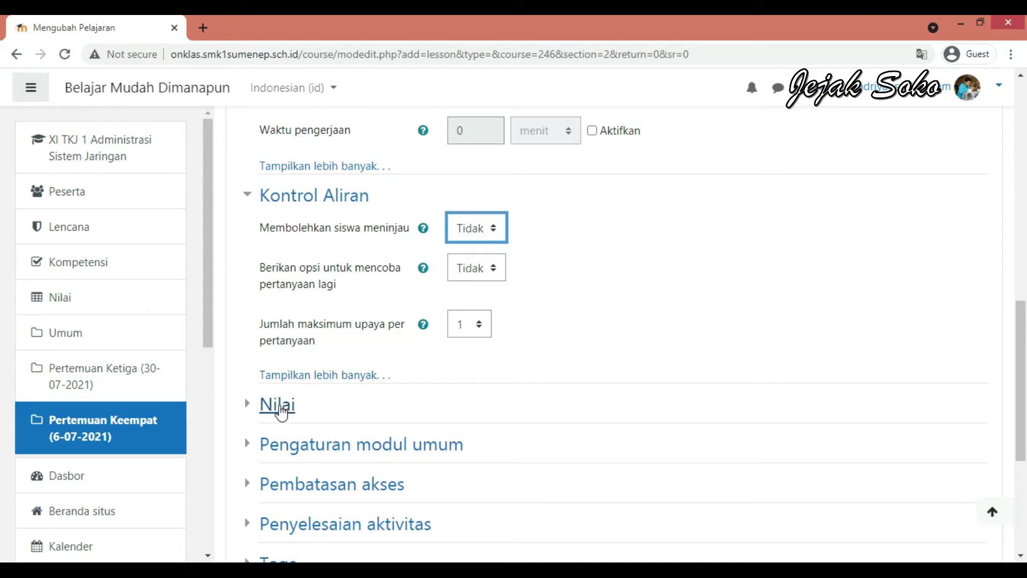
# Step: Review the lesson's Nilai settings, including grade type and maximum grade, and collapse the section
pyautogui.click(278, 413)
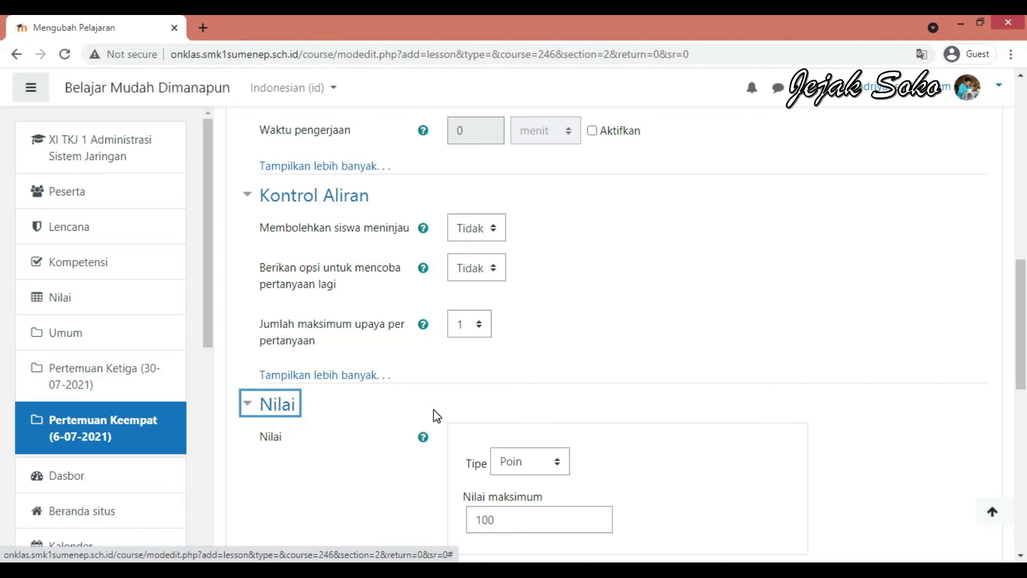
pyautogui.scroll(-3, 396, 416)
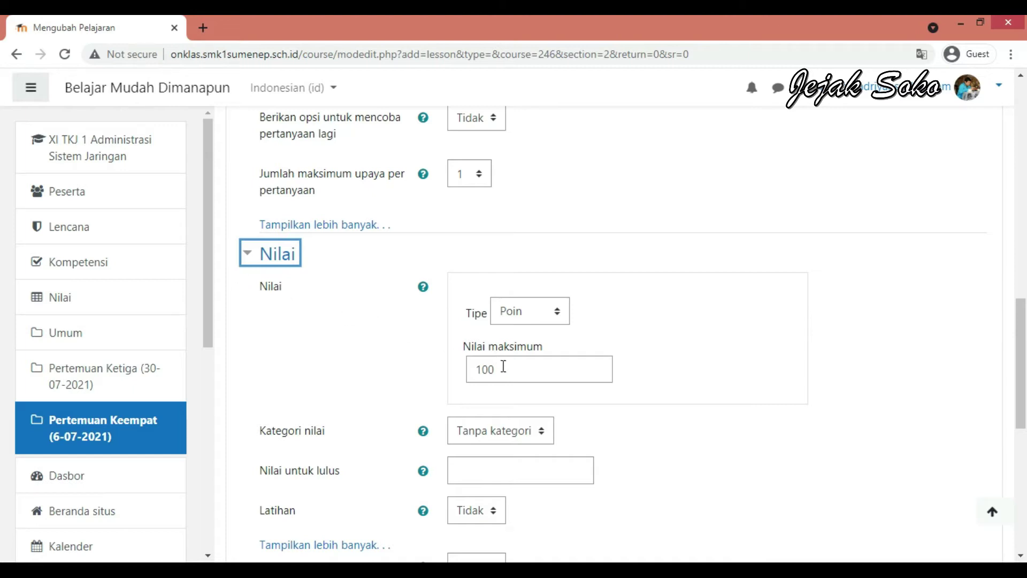
pyautogui.click(246, 258)
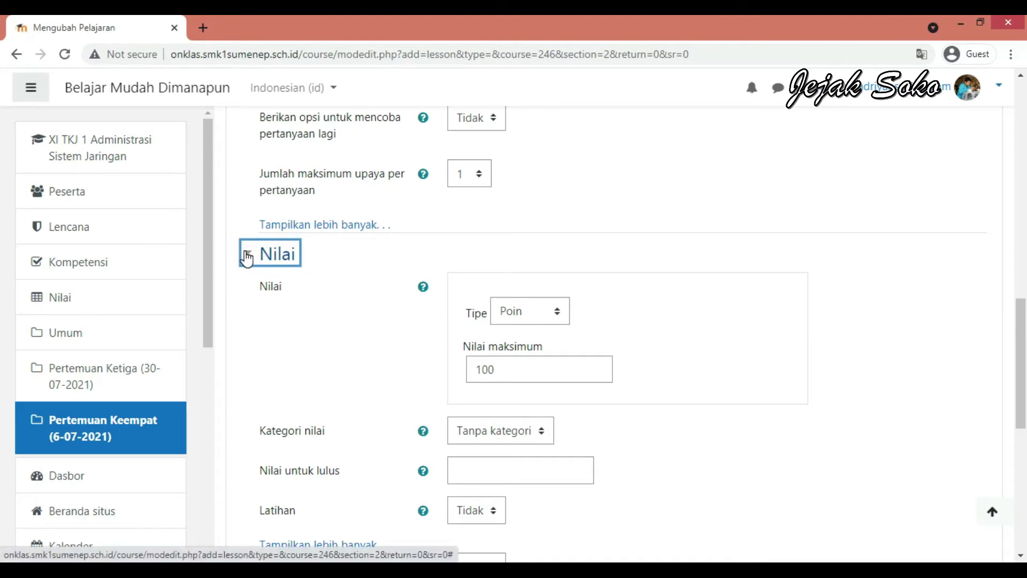
pyautogui.scroll(3, 328, 304)
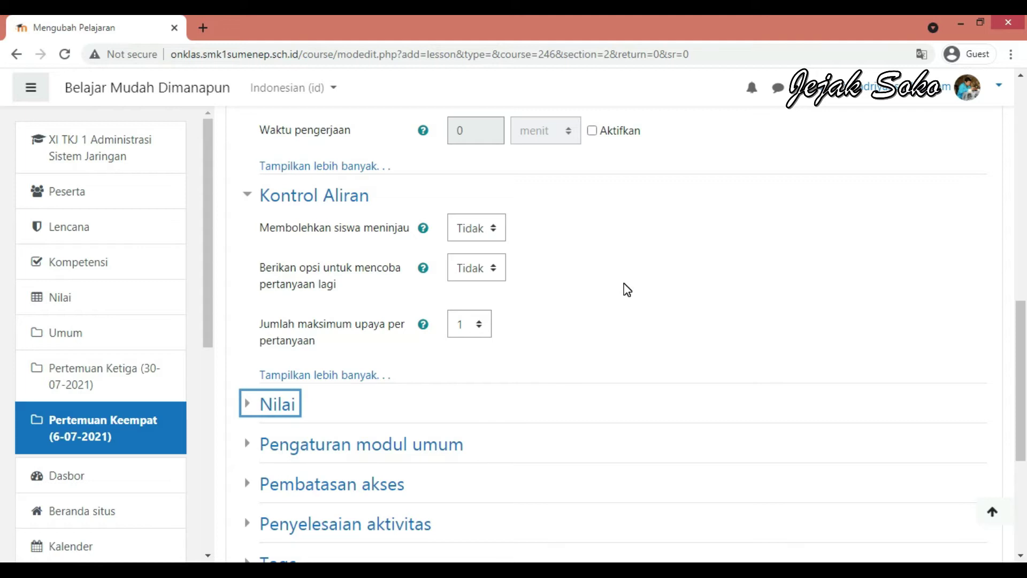
# Step: Check the choices for letting students try a question again (Berikan opsi untuk mencoba pertanyaan lagi), leaving the option as it is
pyautogui.click(498, 273)
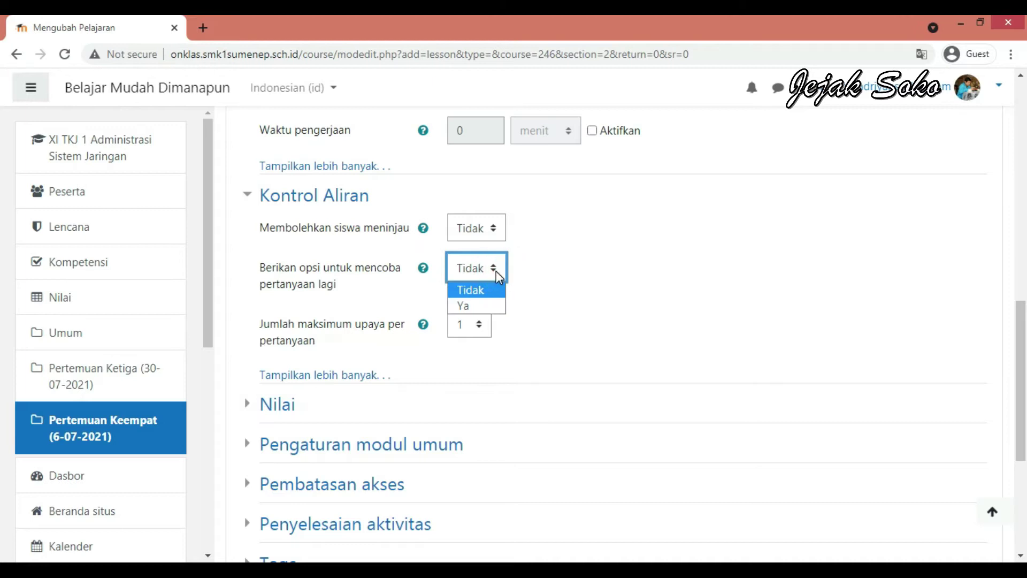
pyautogui.click(550, 266)
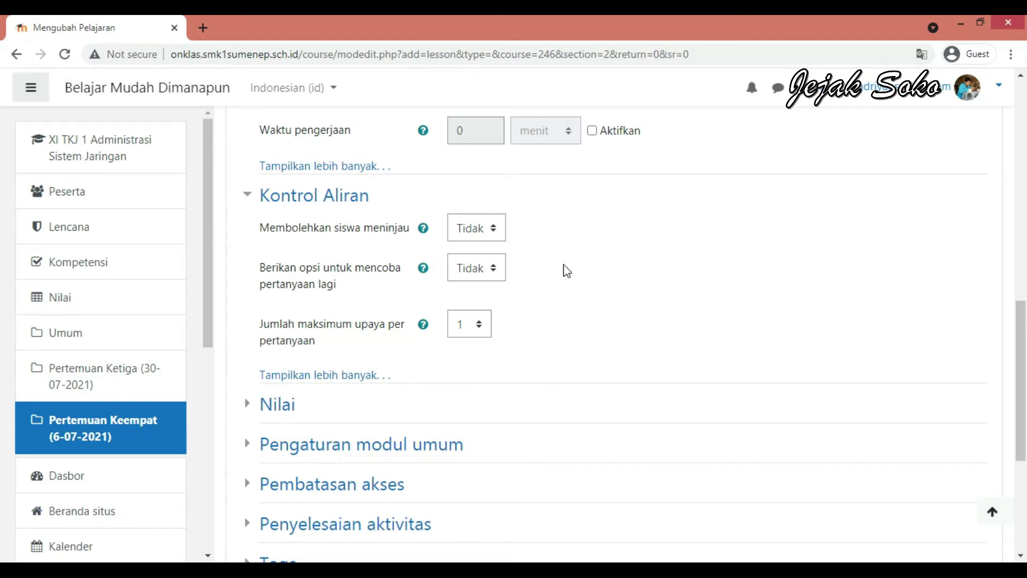
pyautogui.scroll(-3, 564, 271)
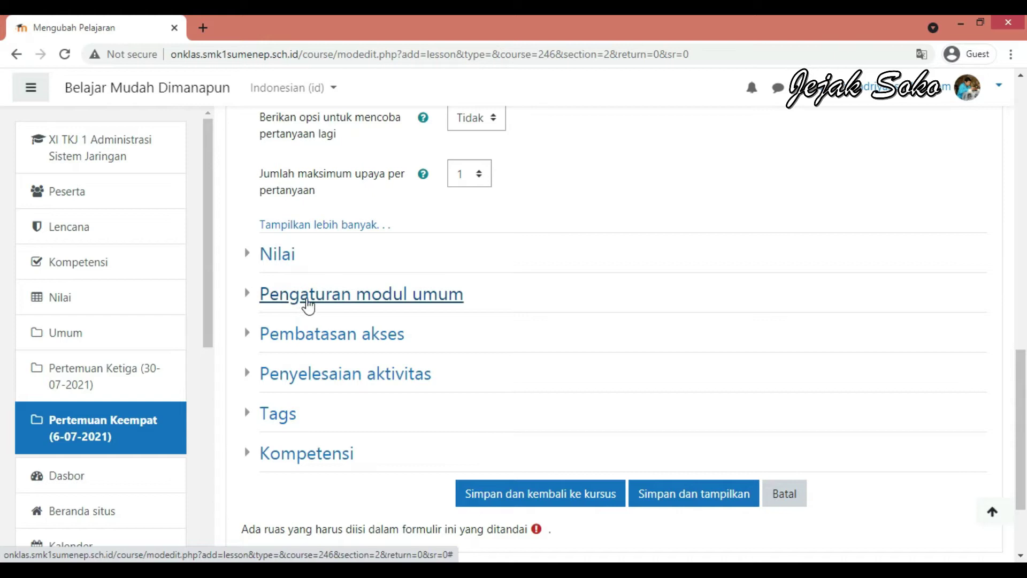
# Step: Review the lesson's Pengaturan modul umum settings and the restriction types available under Pembatasan akses, without adding one
pyautogui.click(320, 303)
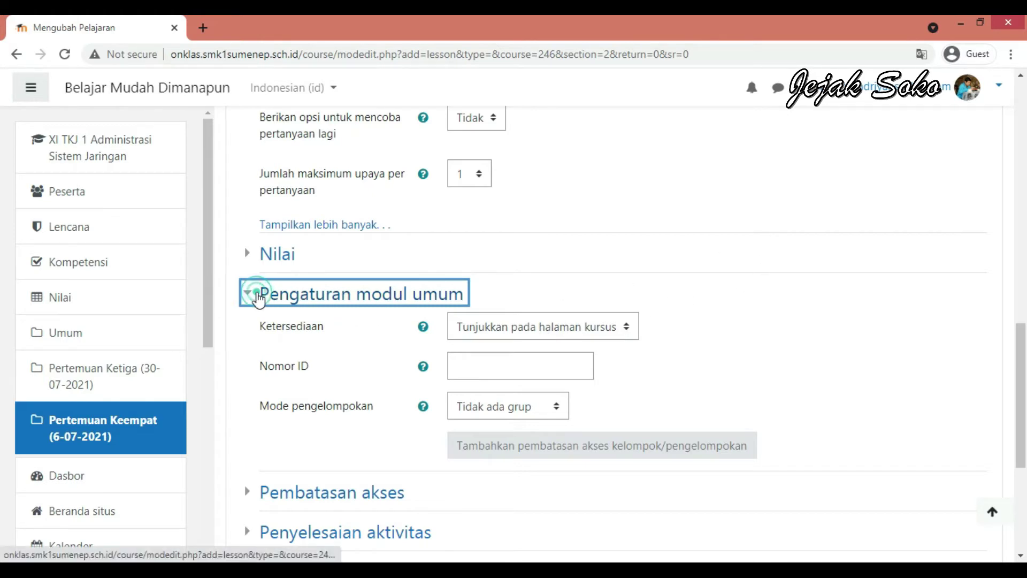
pyautogui.click(249, 293)
pyautogui.click(320, 335)
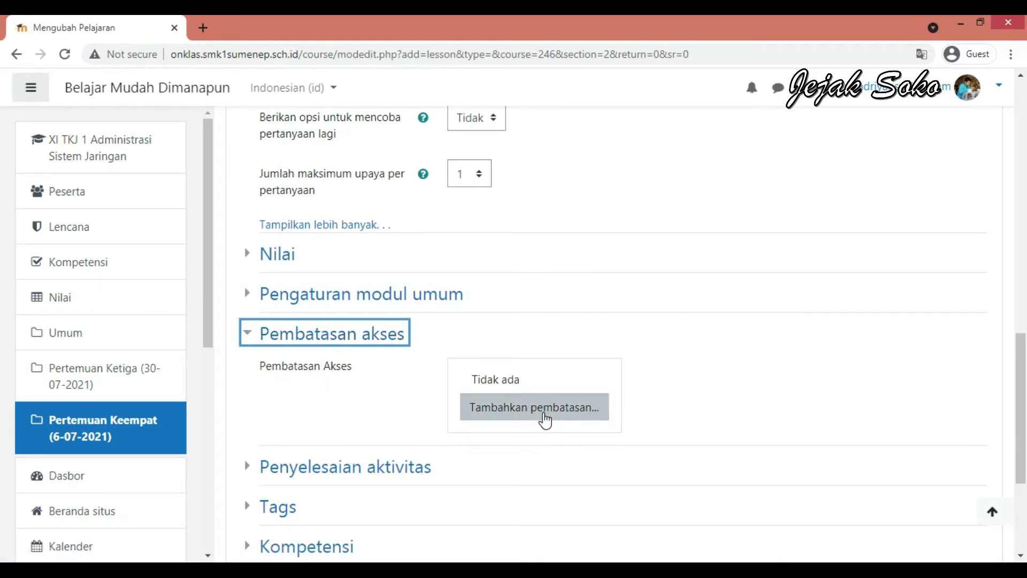
pyautogui.click(545, 420)
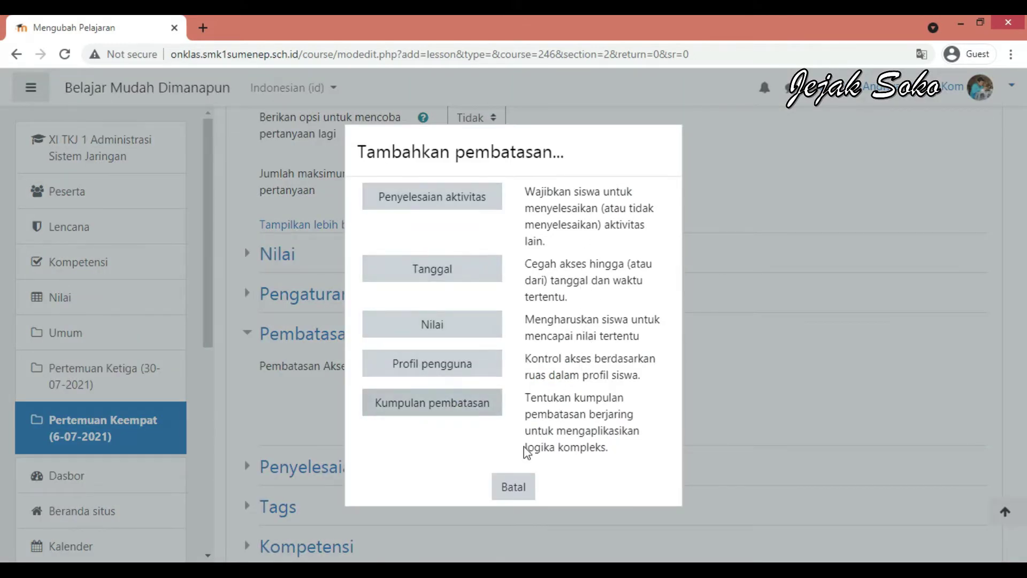
pyautogui.click(514, 487)
# Step: Open the XI TKJ 1 Administrasi Sistem Jaringan course page in a separate tab and examine the Pertemuan Ketiga activities and Kehadiran restriction
pyautogui.scroll(7, 556, 419)
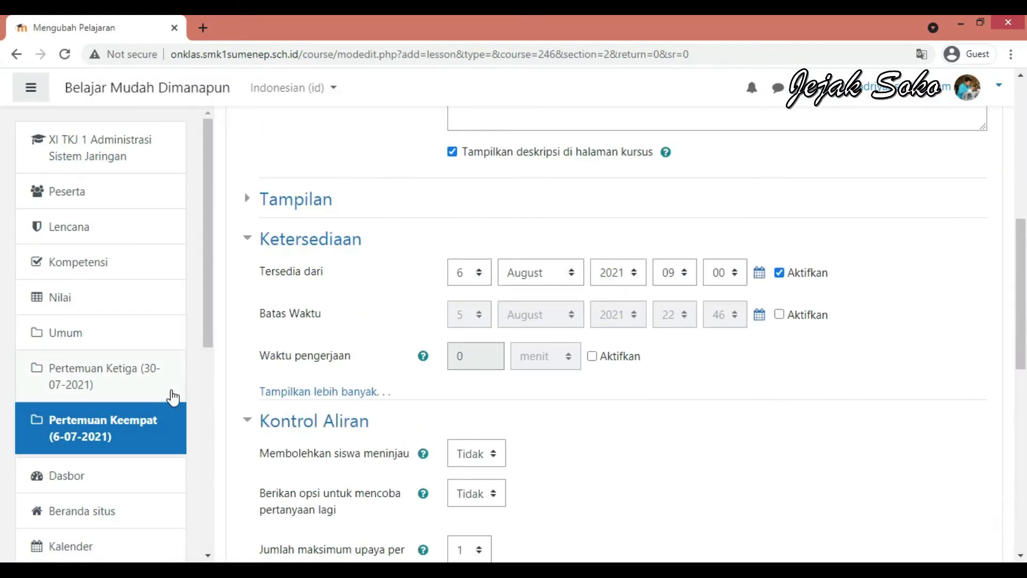
pyautogui.middleClick(115, 158)
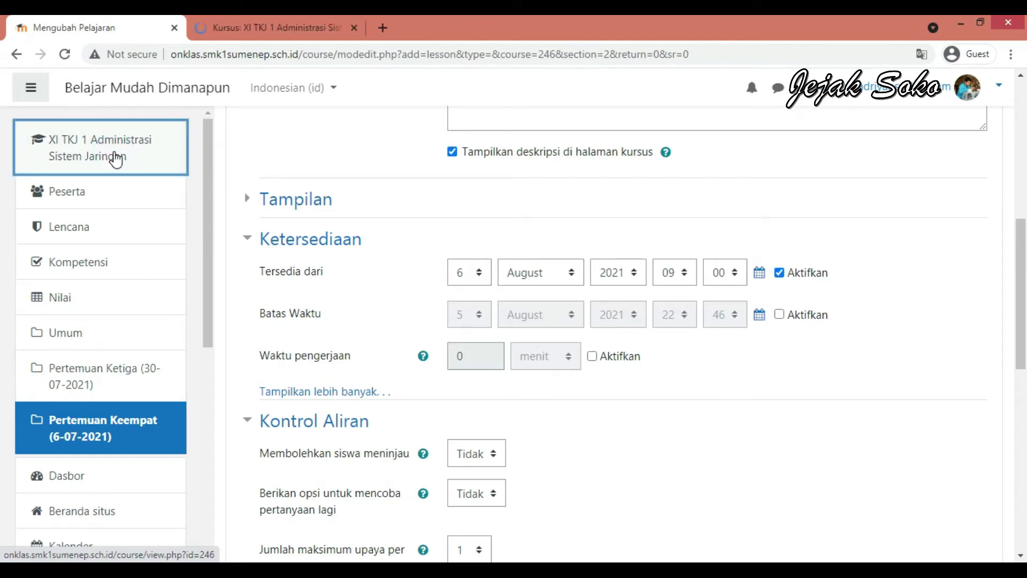
pyautogui.click(275, 18)
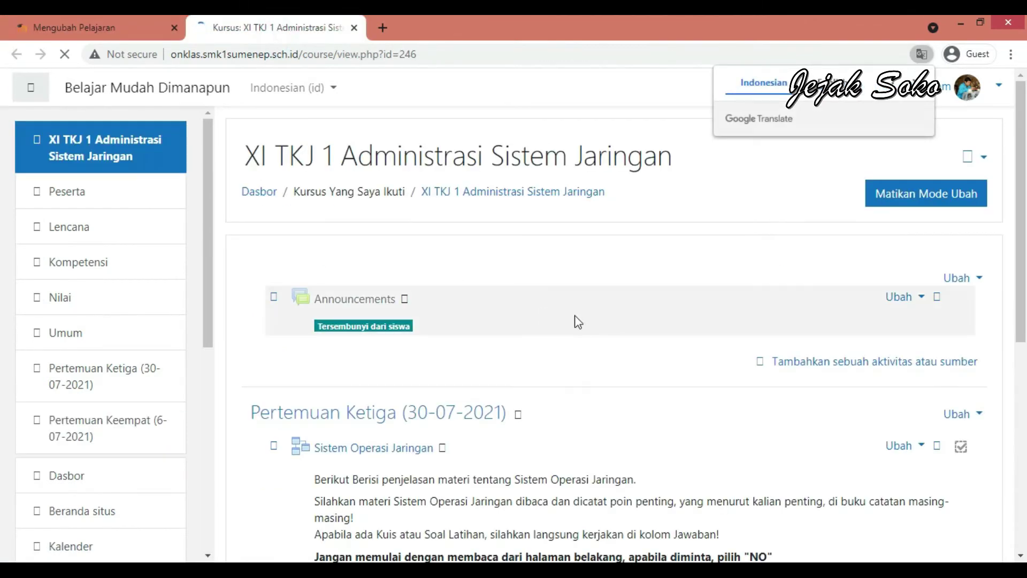
pyautogui.scroll(-4, 613, 289)
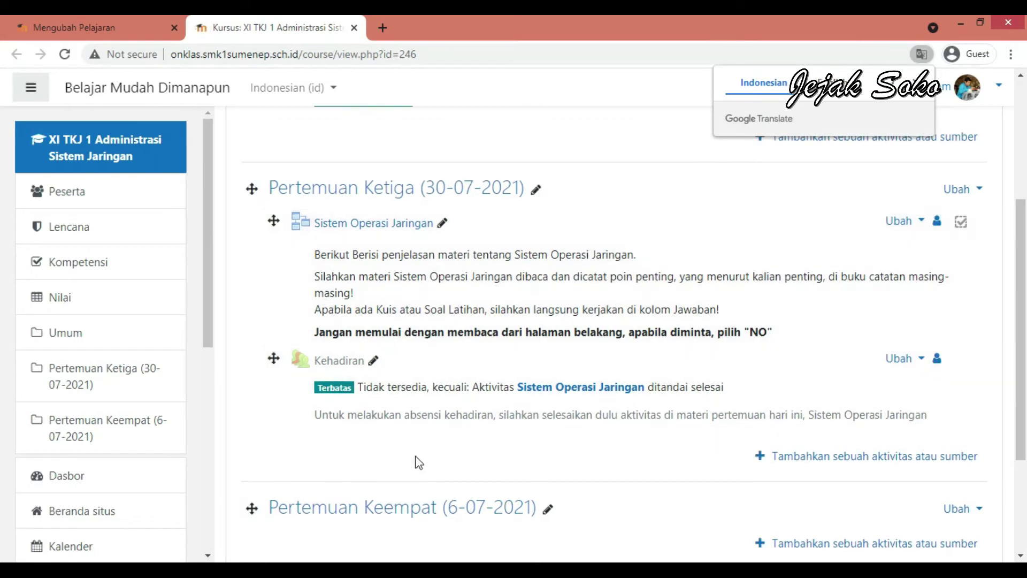
pyautogui.scroll(-2, 571, 516)
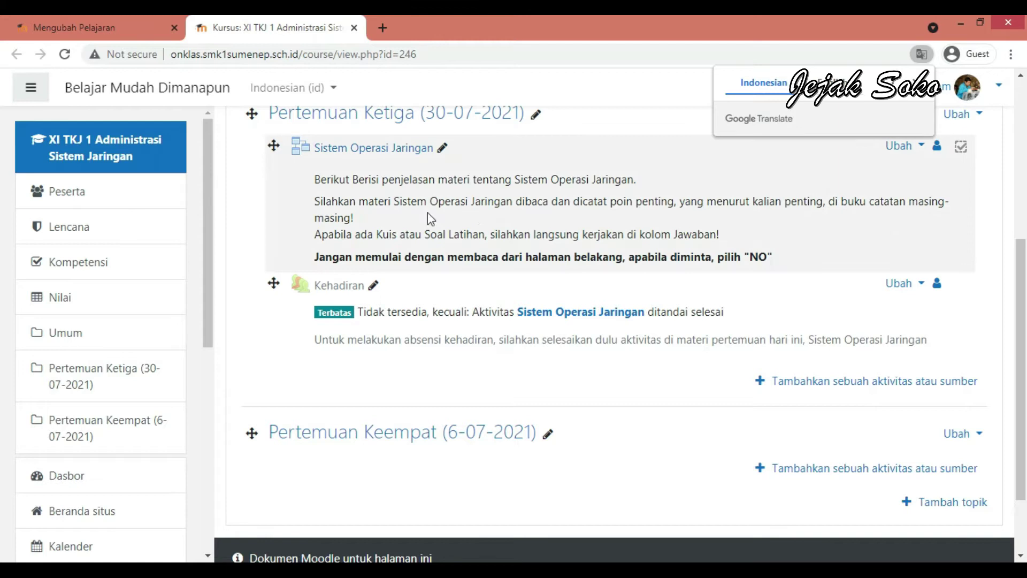
# Step: Back in the lesson form, add an activity-completion restriction requiring Sistem Operasi Jaringan to be marked complete (harus ditandai selesai)
pyautogui.hotkey('ctrl', 'shift', 'Tab')
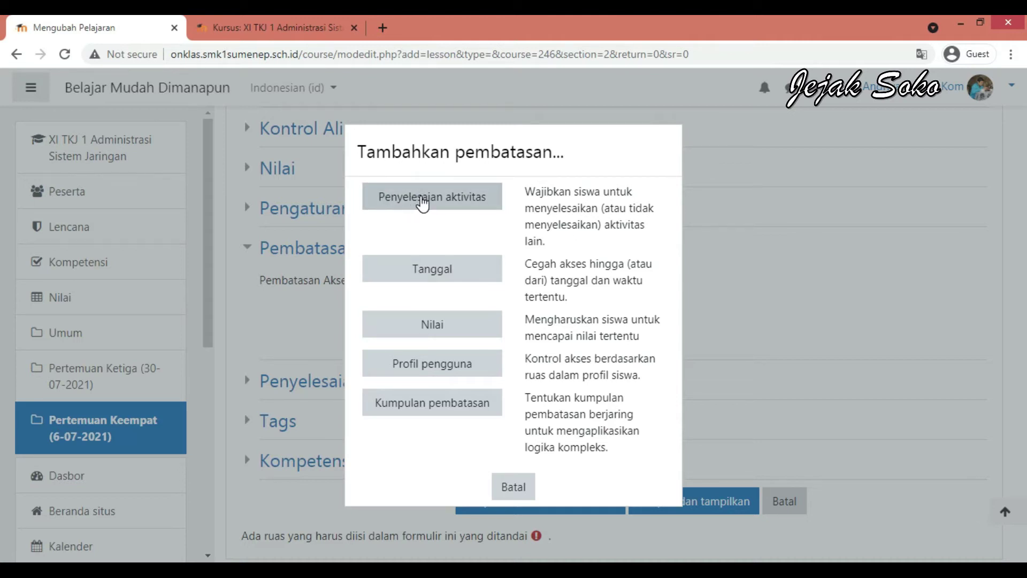
pyautogui.click(422, 203)
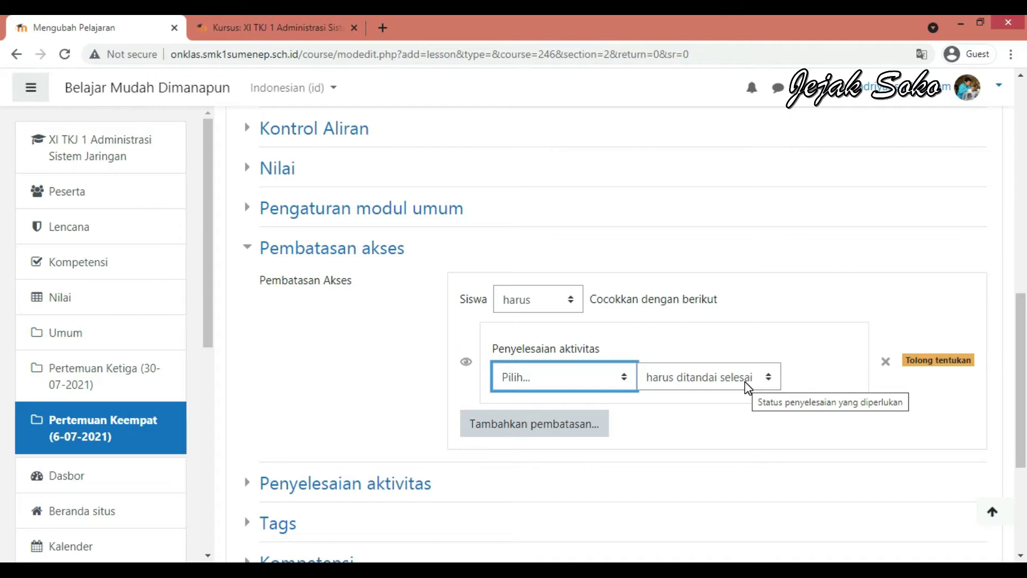
pyautogui.click(621, 376)
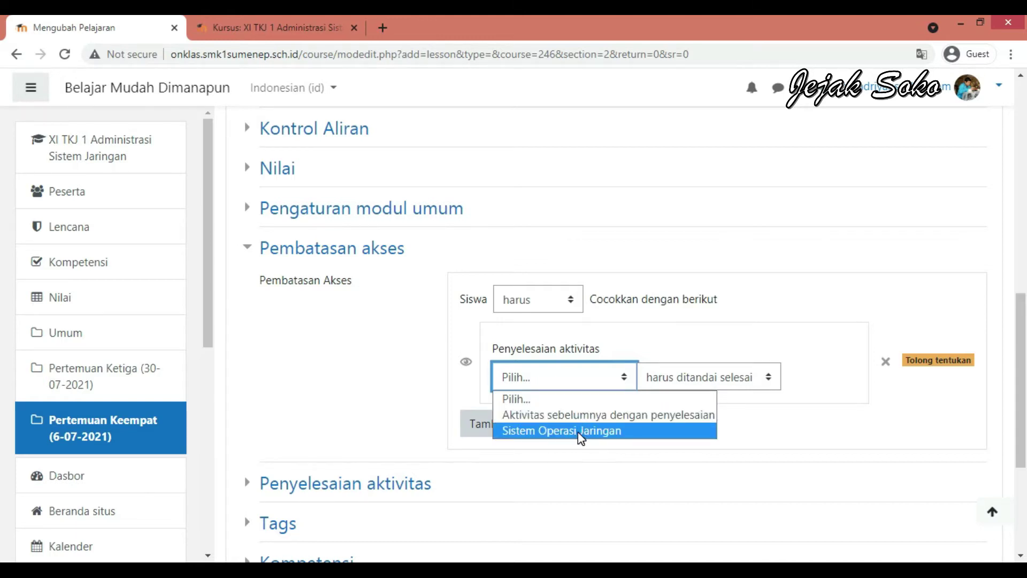
pyautogui.click(623, 431)
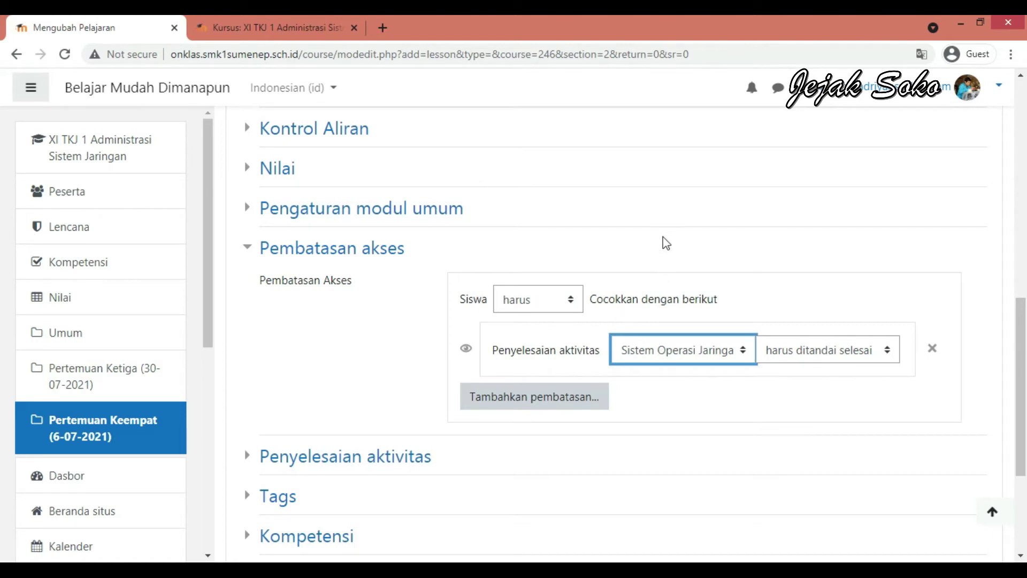
# Step: Review the new lesson's form and compare its access restriction with the Sistem Operasi Jaringan lesson on the course page
pyautogui.scroll(8, 666, 244)
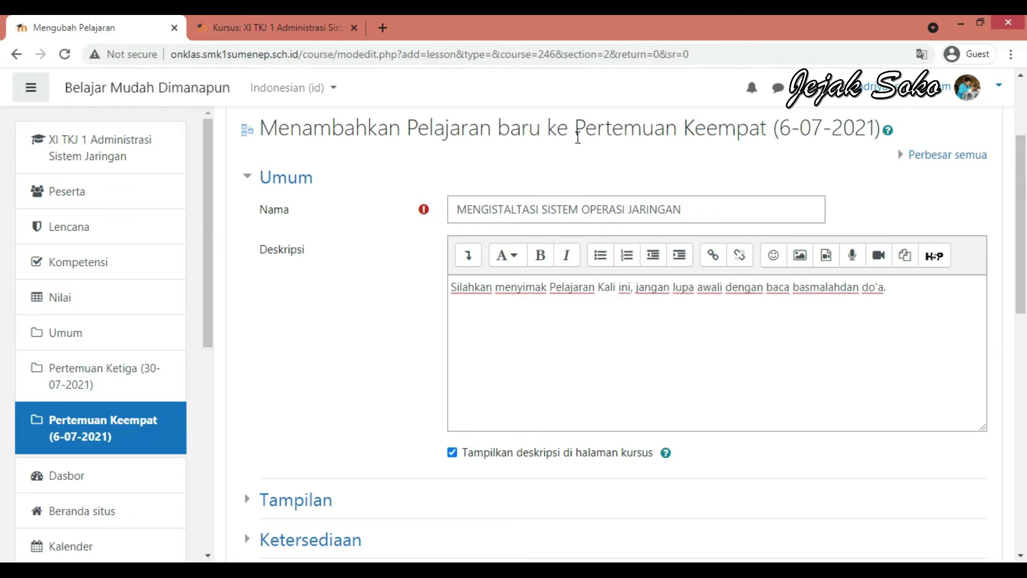
pyautogui.scroll(-5, 408, 332)
pyautogui.scroll(5, 408, 335)
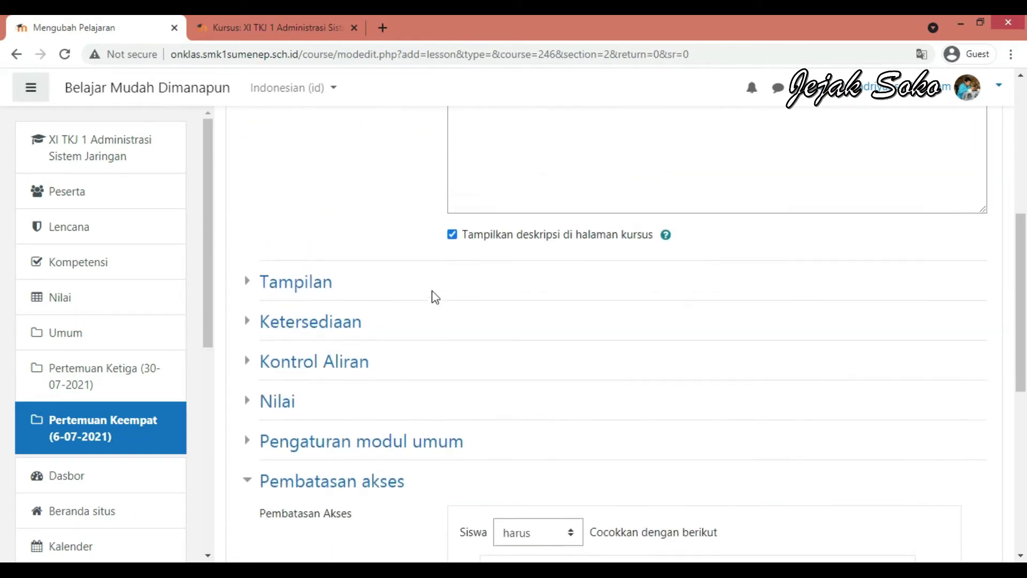
pyautogui.scroll(-8, 401, 343)
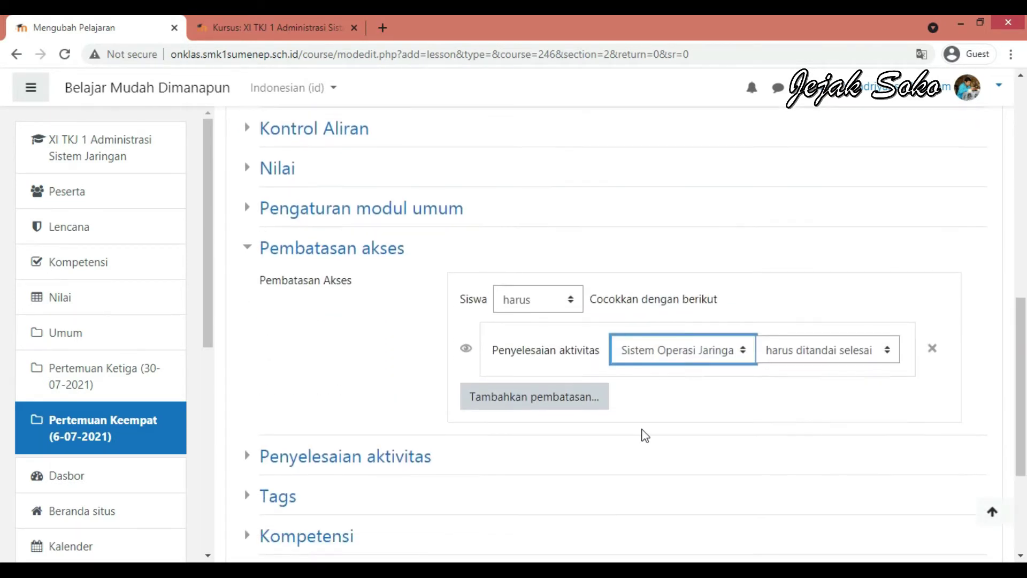
pyautogui.click(275, 22)
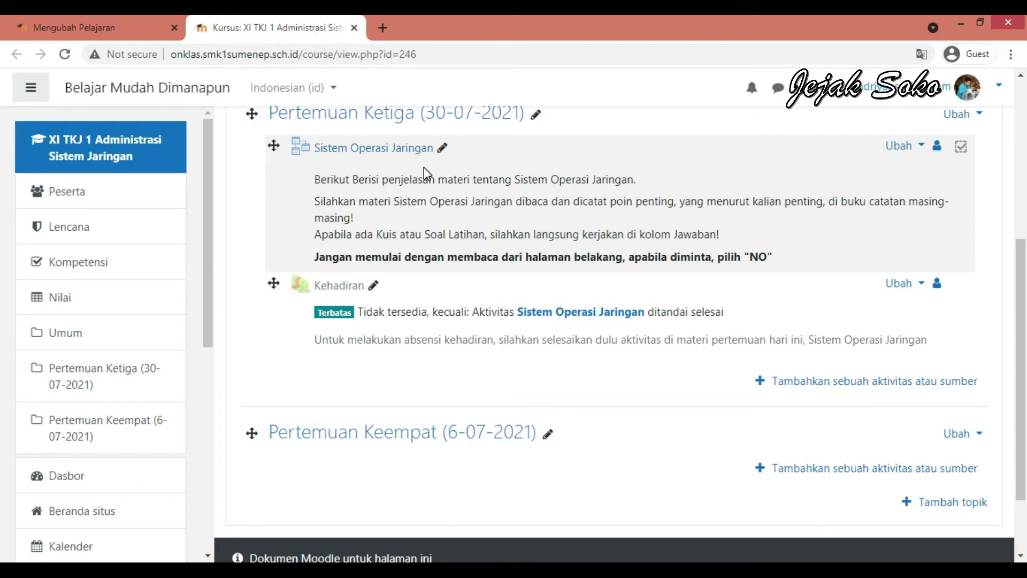
pyautogui.click(111, 27)
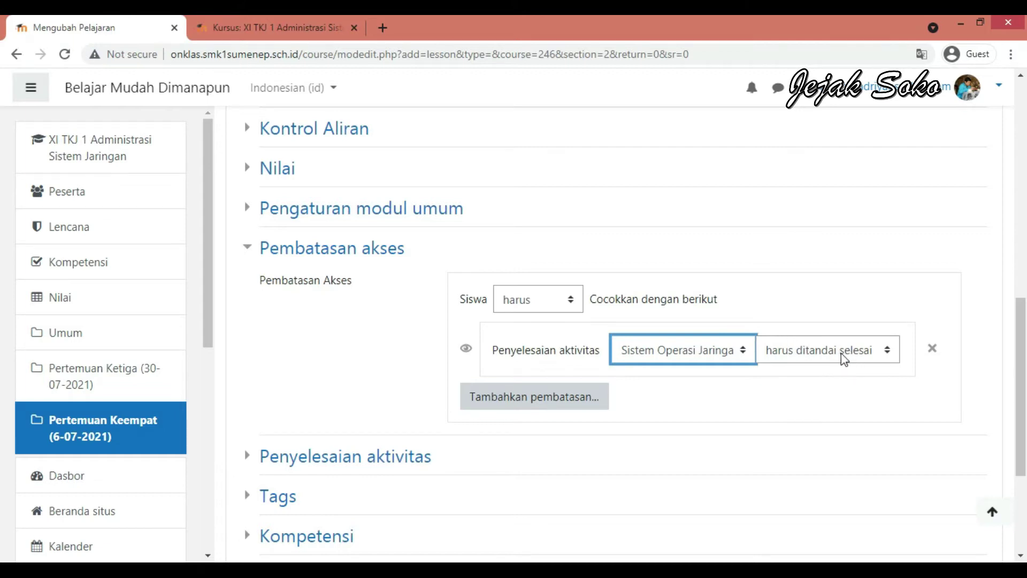
# Step: Expand the lesson's Penyelesaian aktivitas settings and inspect the completion checkbox of Sistem Operasi Jaringan on the course page
pyautogui.scroll(-3, 383, 361)
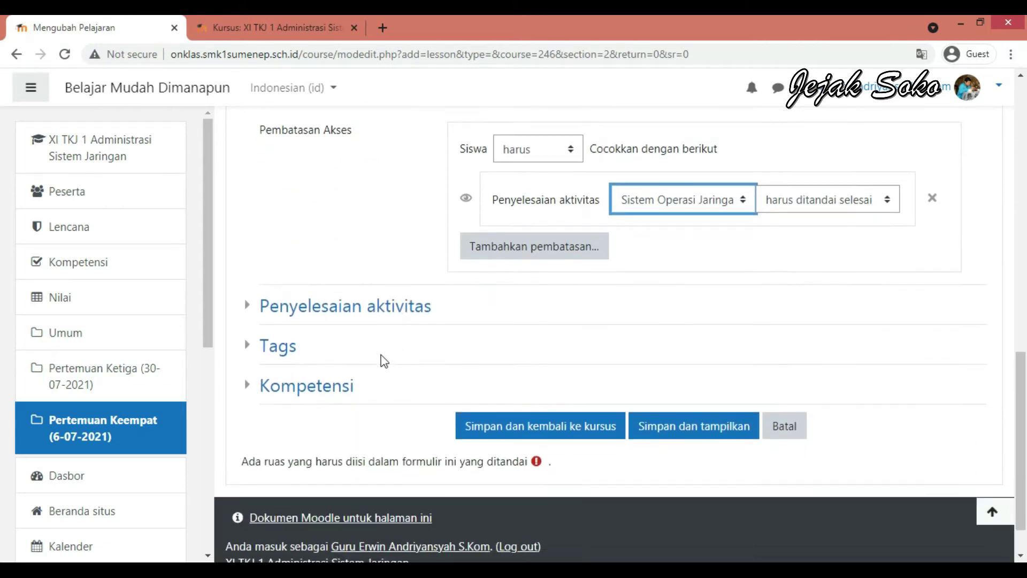
pyautogui.click(267, 307)
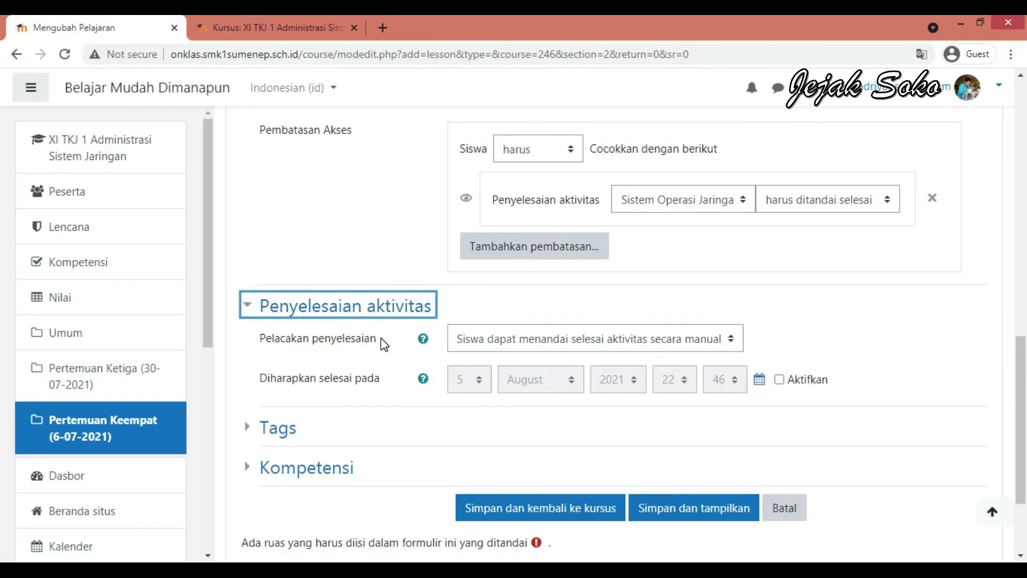
pyautogui.click(270, 27)
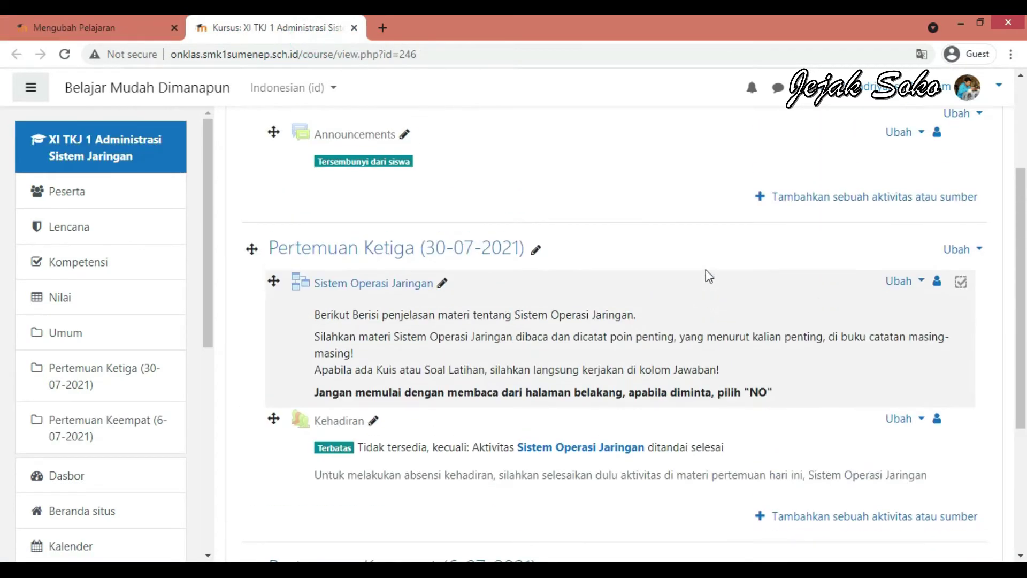
pyautogui.scroll(1, 710, 276)
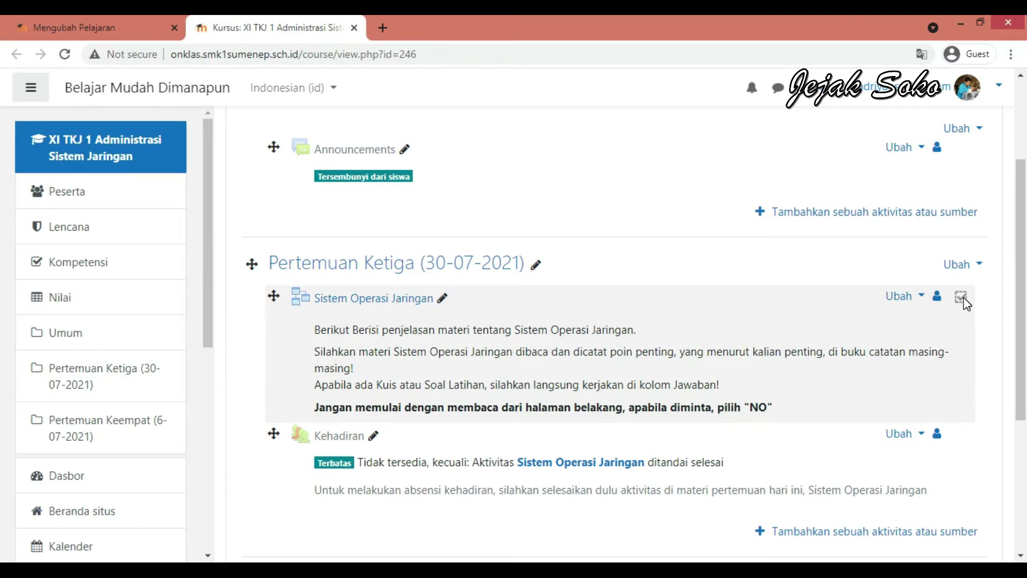
pyautogui.moveTo(964, 301)
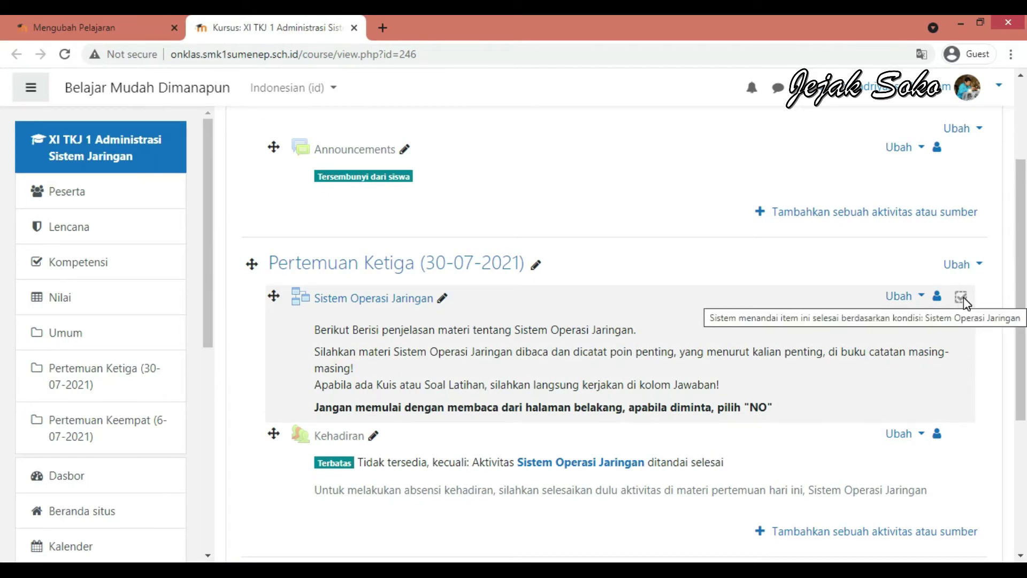
pyautogui.click(963, 299)
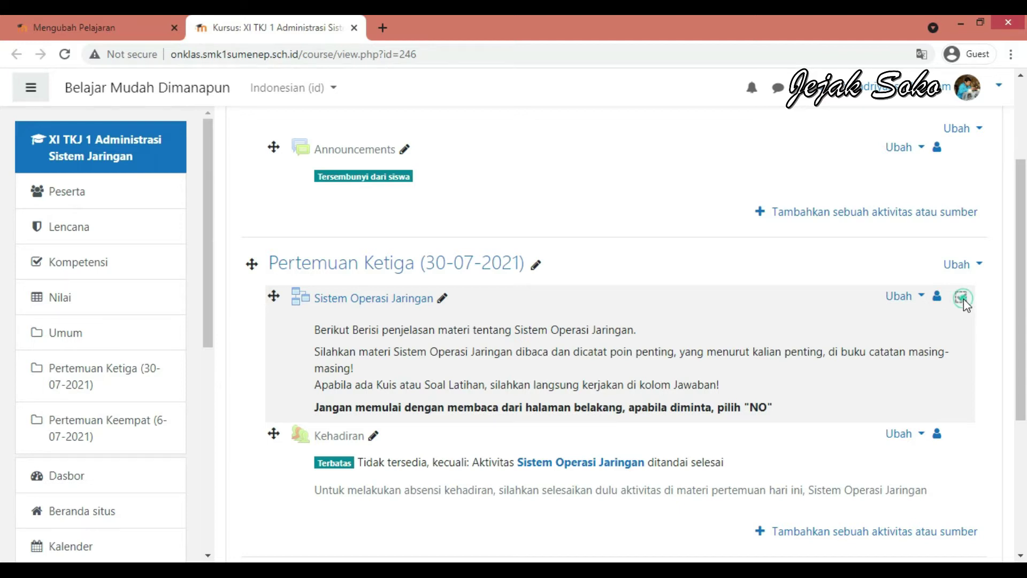
# Step: Compare the completion checkbox of Sistem Operasi Jaringan on the teacher's course page with the student view in XI TKJ 2
pyautogui.click(75, 28)
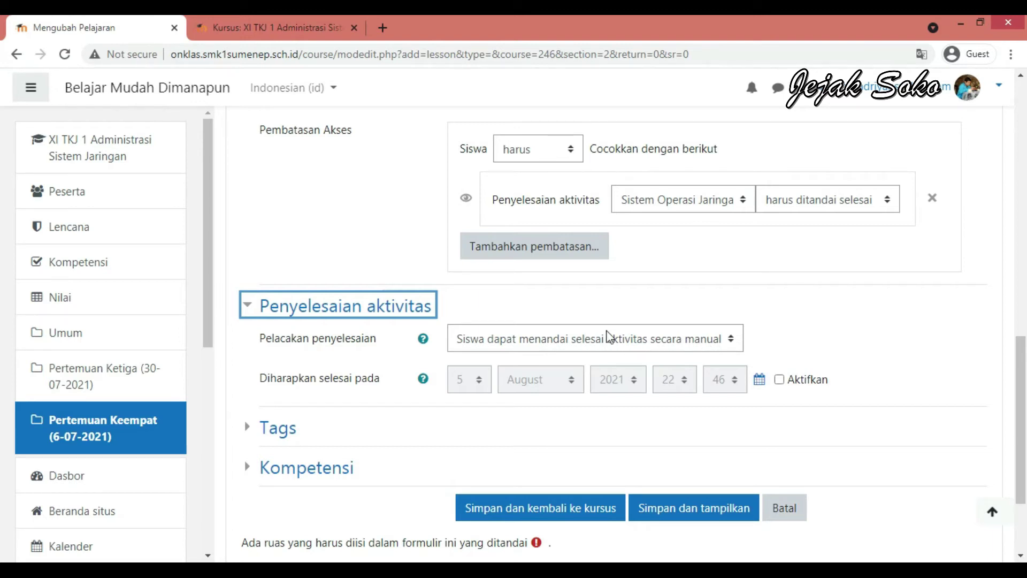
pyautogui.click(297, 29)
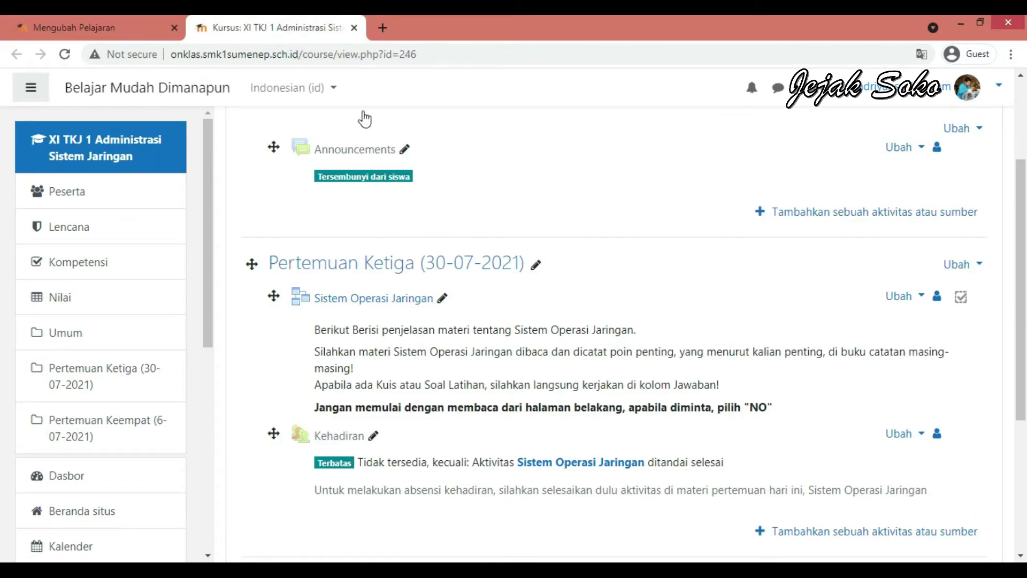
pyautogui.click(960, 301)
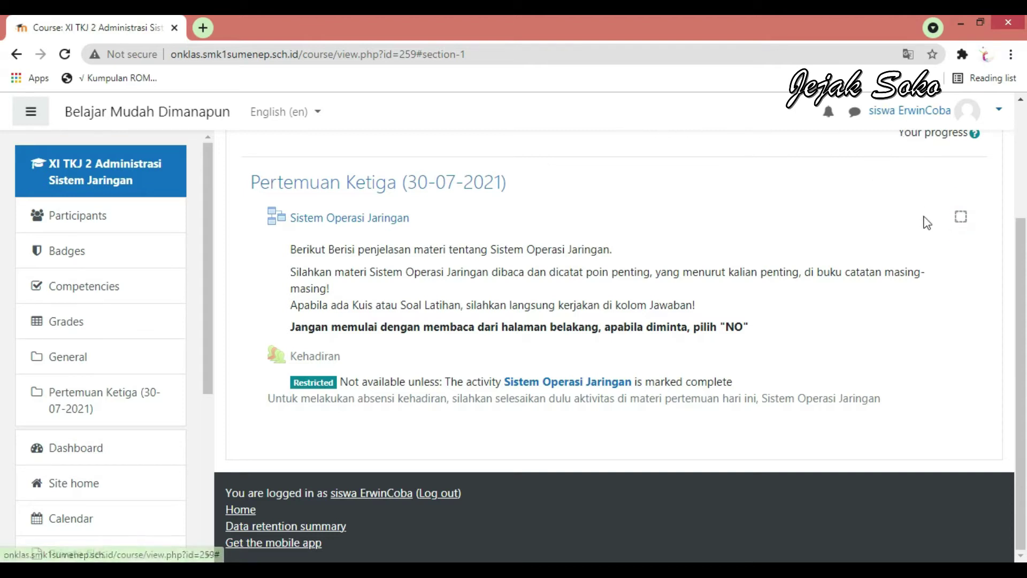
pyautogui.click(960, 215)
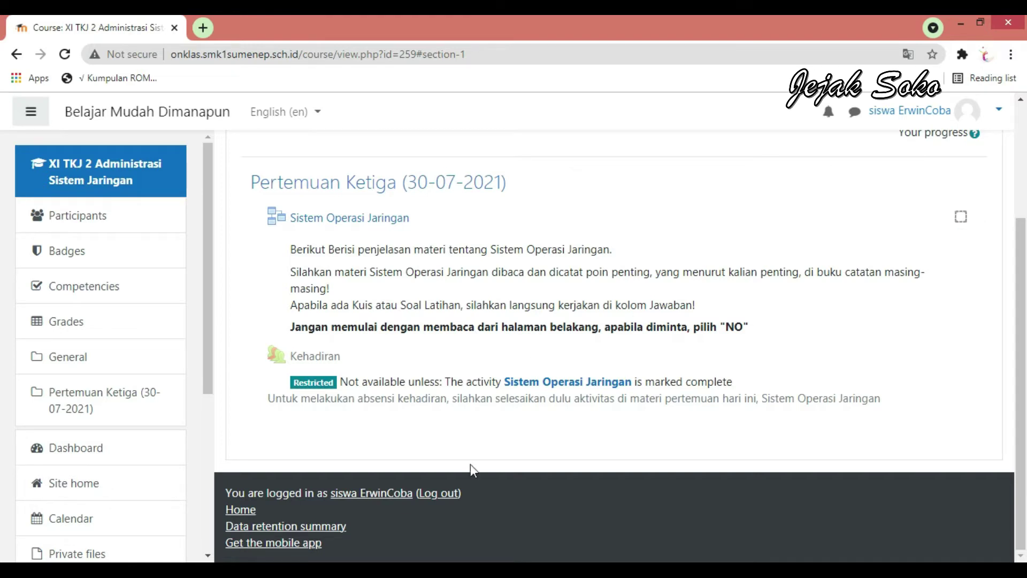
# Step: Set the new lesson's completion tracking to Aktivitas otomatis lengkap apabila kondisi terpenuhi, requiring students to view it and reach its end page
pyautogui.hotkey('alt', 'Tab')
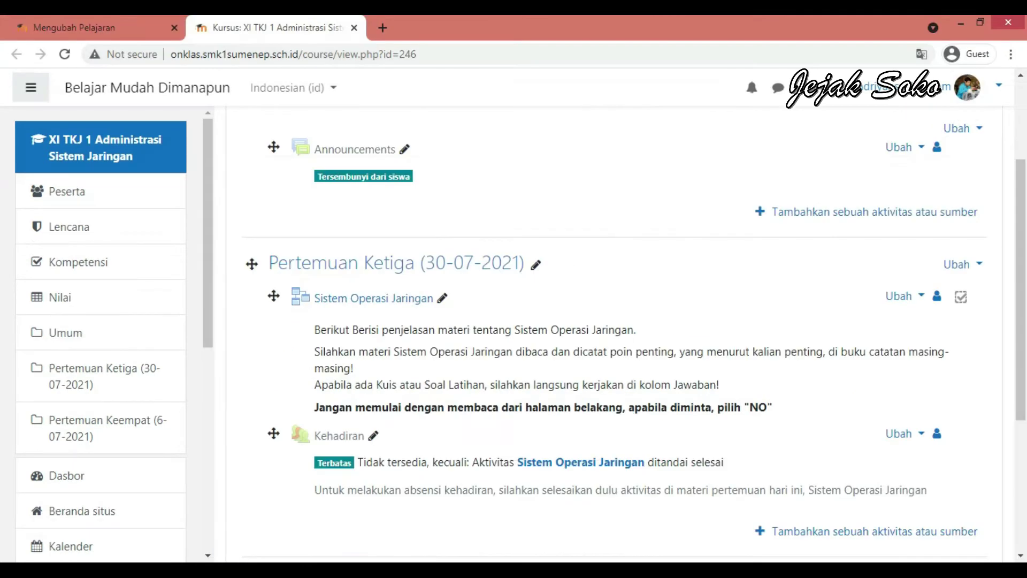
pyautogui.click(79, 28)
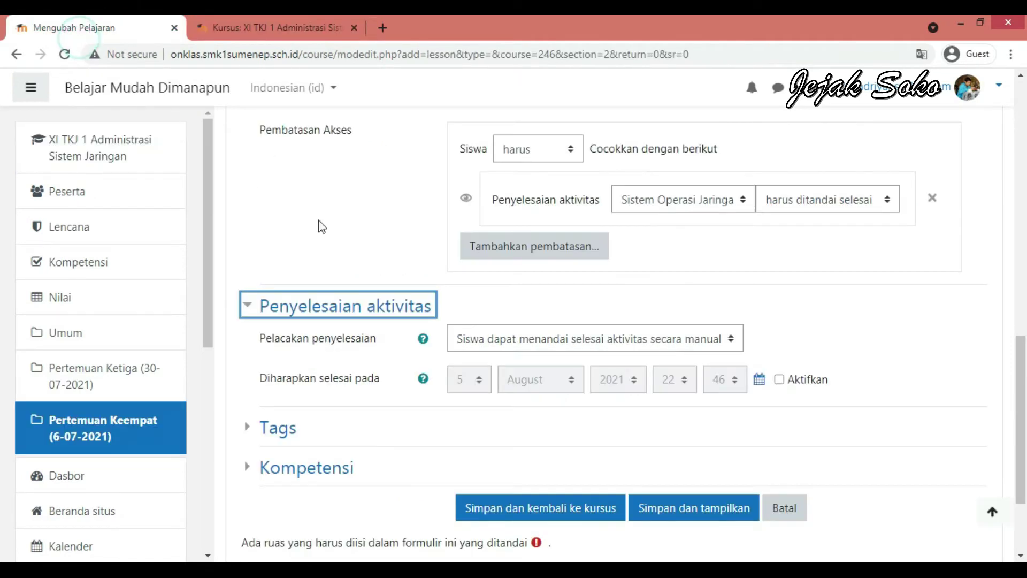
pyautogui.click(623, 345)
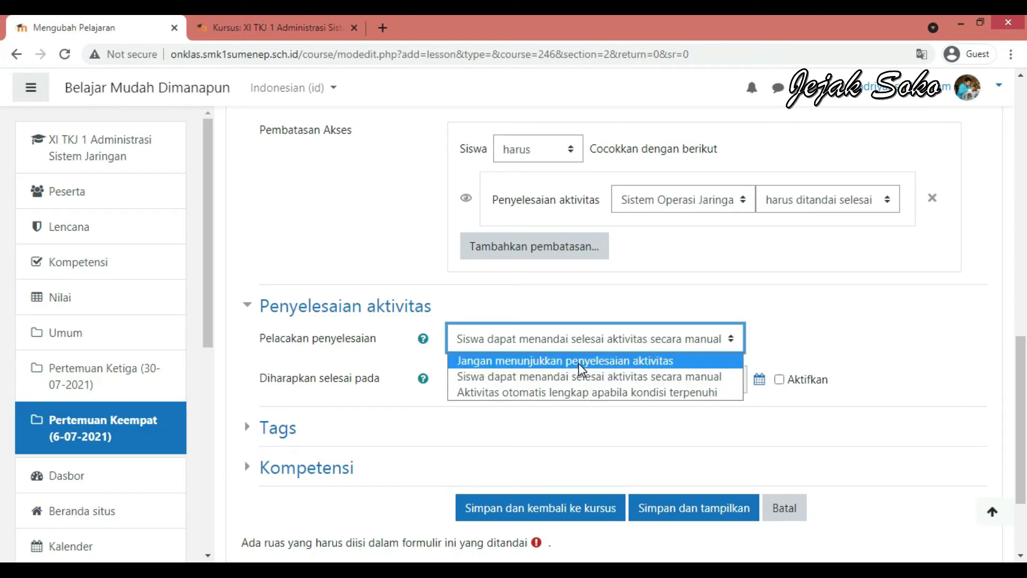
pyautogui.click(555, 394)
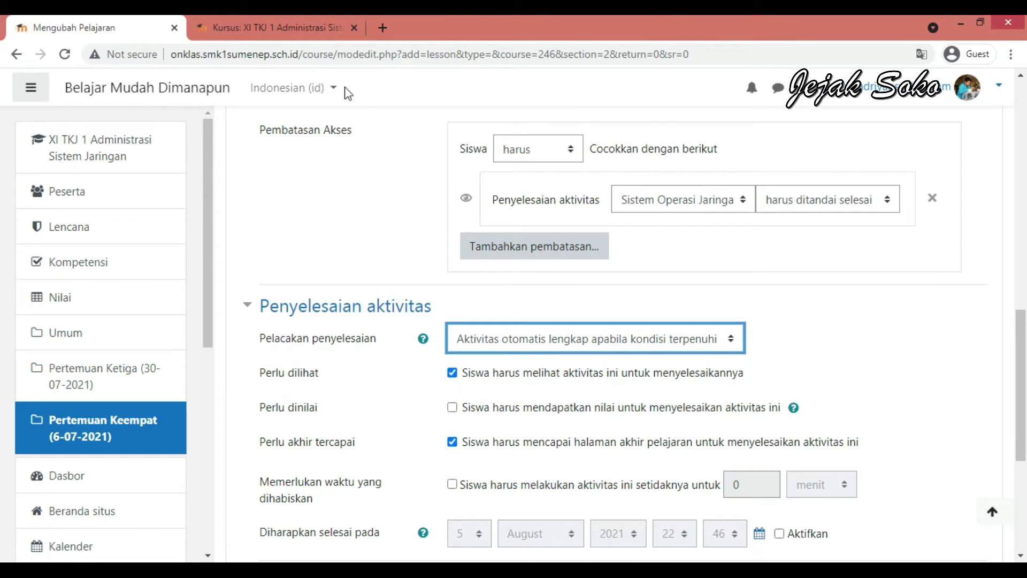
# Step: Check the new lesson's completion conditions against the Kehadiran restriction and the Pertemuan Keempat topic on the course page
pyautogui.click(295, 26)
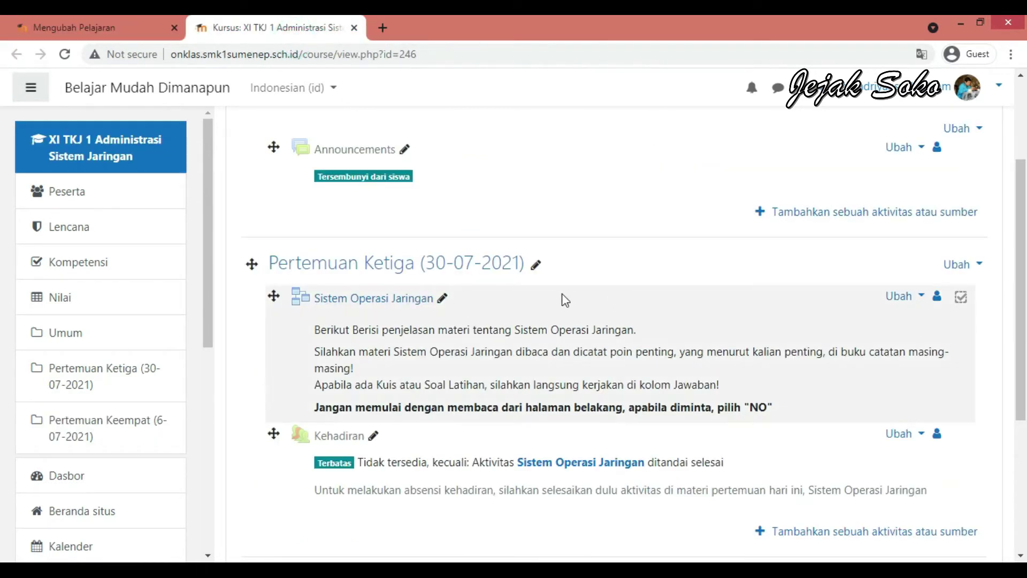
pyautogui.scroll(-4, 440, 410)
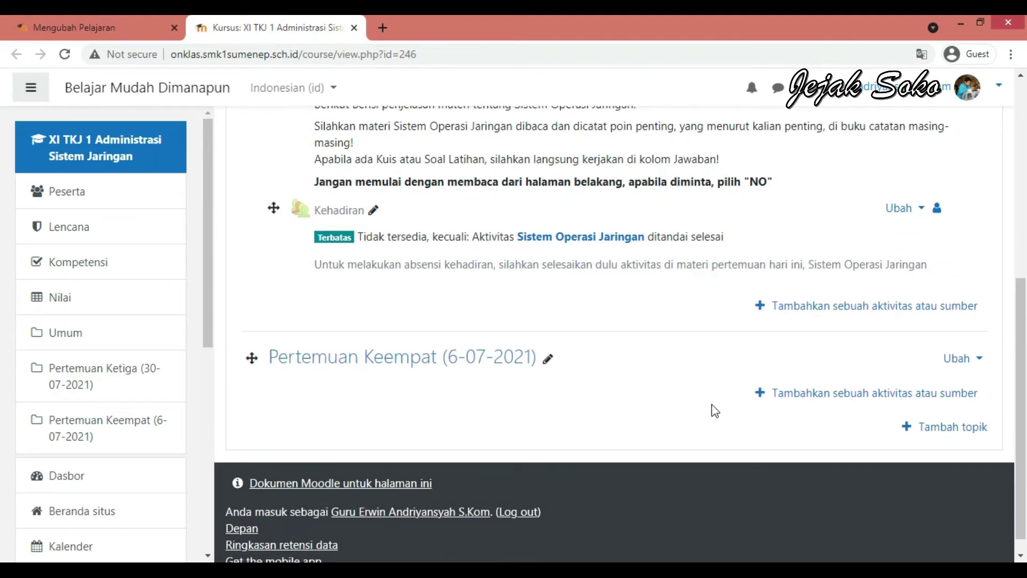
pyautogui.click(115, 30)
pyautogui.scroll(-1, 374, 402)
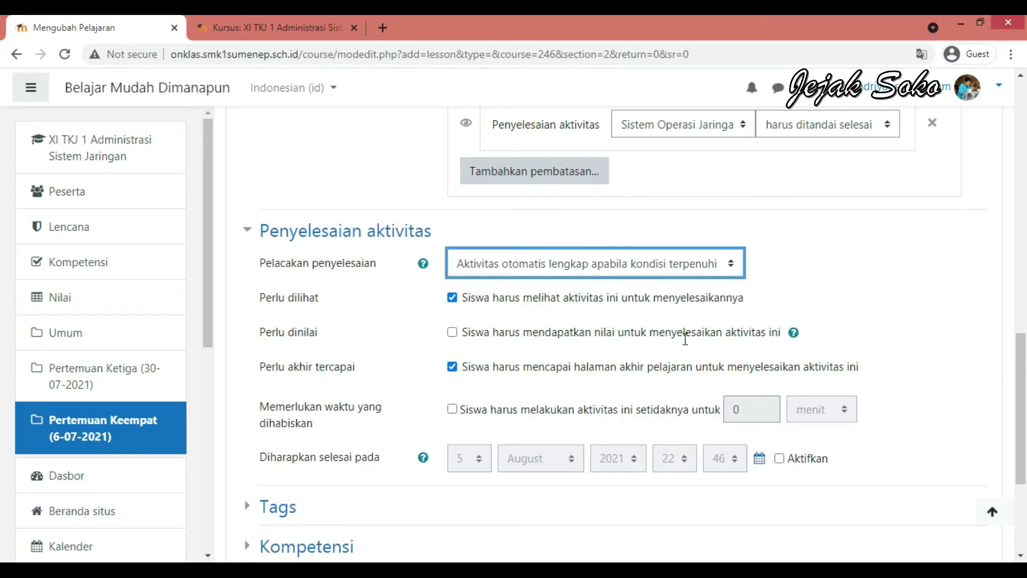
pyautogui.click(235, 27)
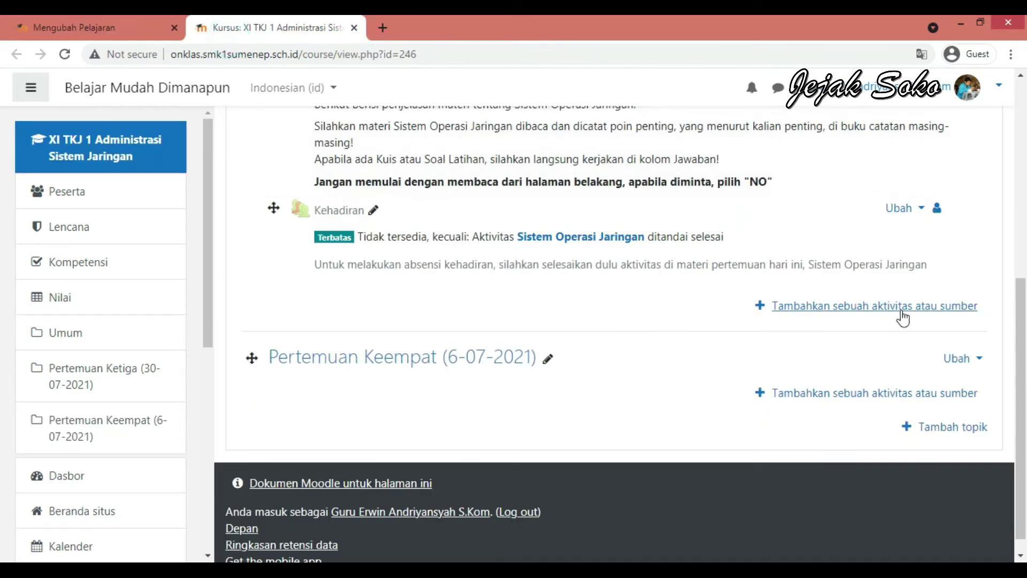
# Step: Save the new lesson with its completion conditions and return to the course page
pyautogui.scroll(3, 931, 252)
pyautogui.click(960, 223)
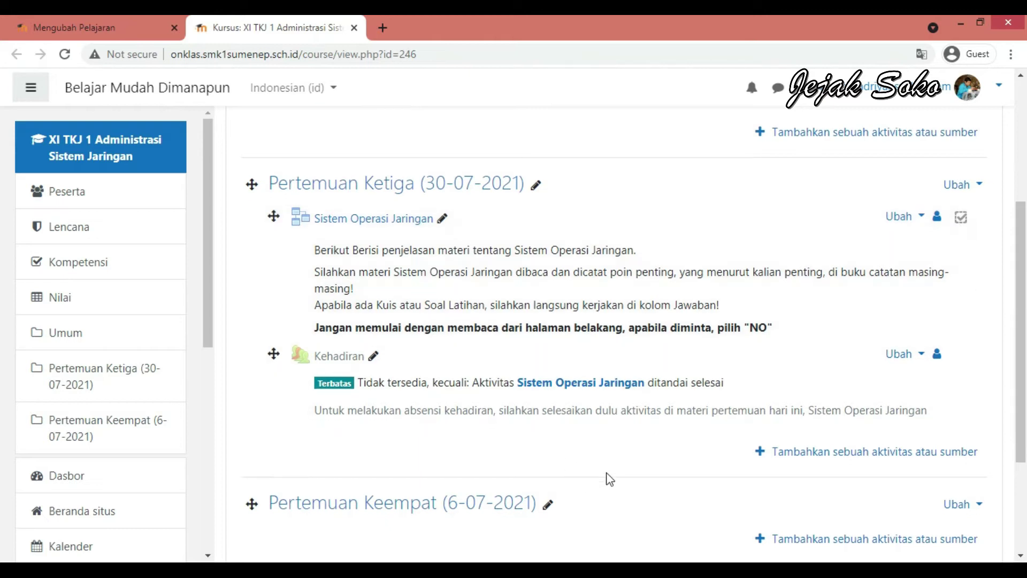
pyautogui.scroll(-3, 534, 455)
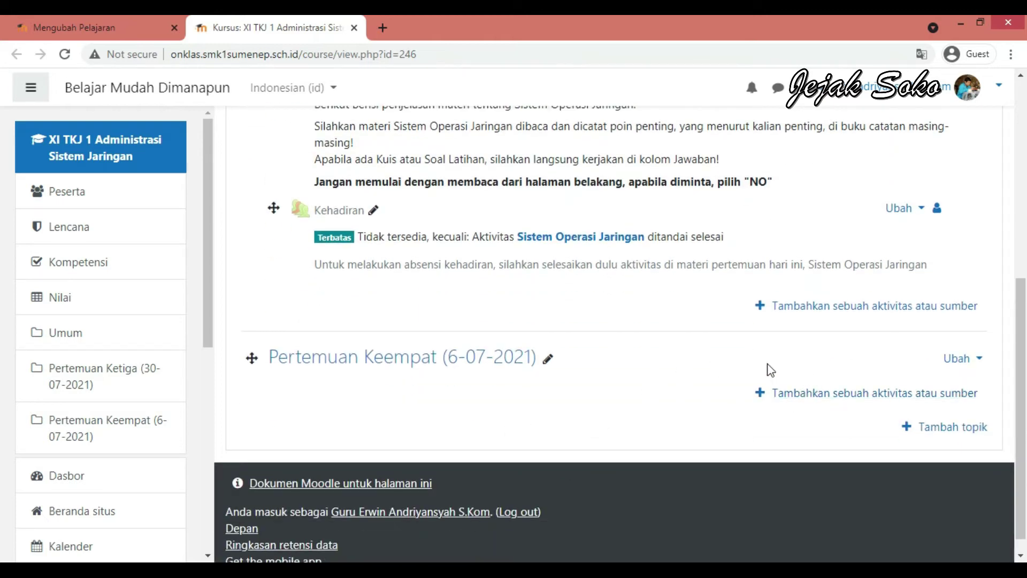
pyautogui.click(99, 28)
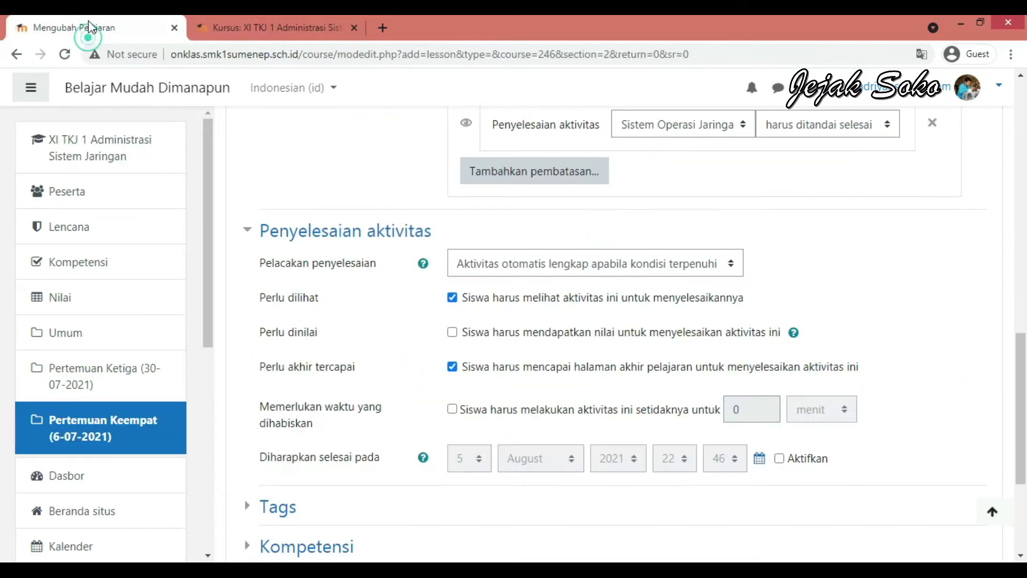
pyautogui.scroll(-3, 315, 309)
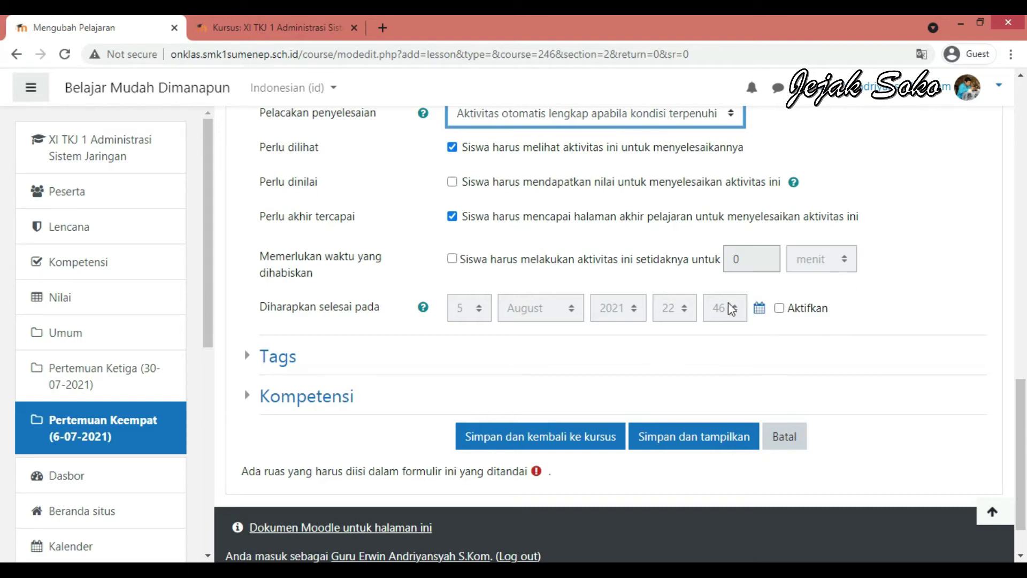
pyautogui.click(525, 443)
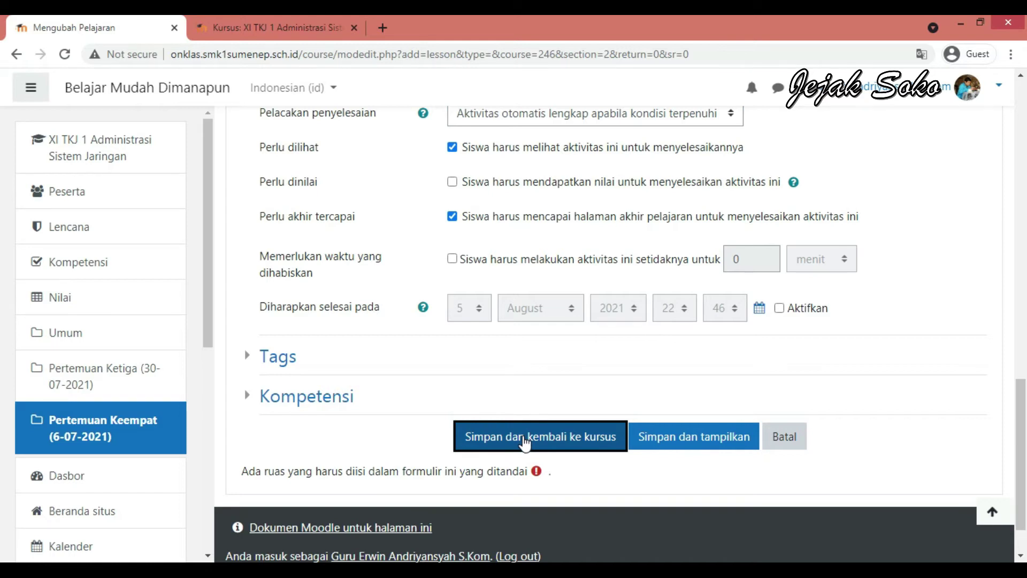
pyautogui.click(523, 437)
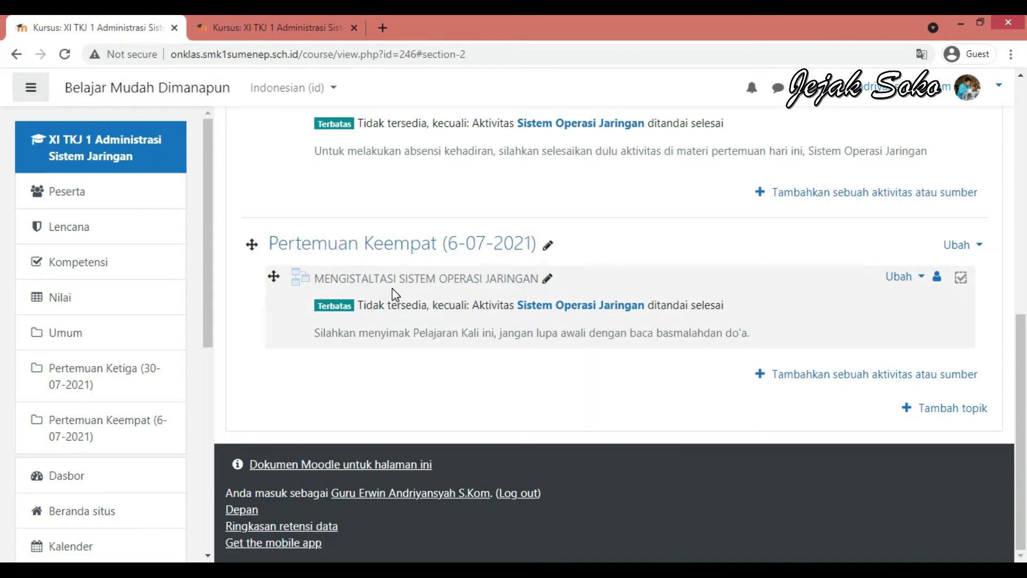
# Step: Open the MENGISTALTASI SISTEM OPERASI JARINGAN lesson in Pertemuan Keempat and start adding a Tabel Percabangan page
pyautogui.click(434, 282)
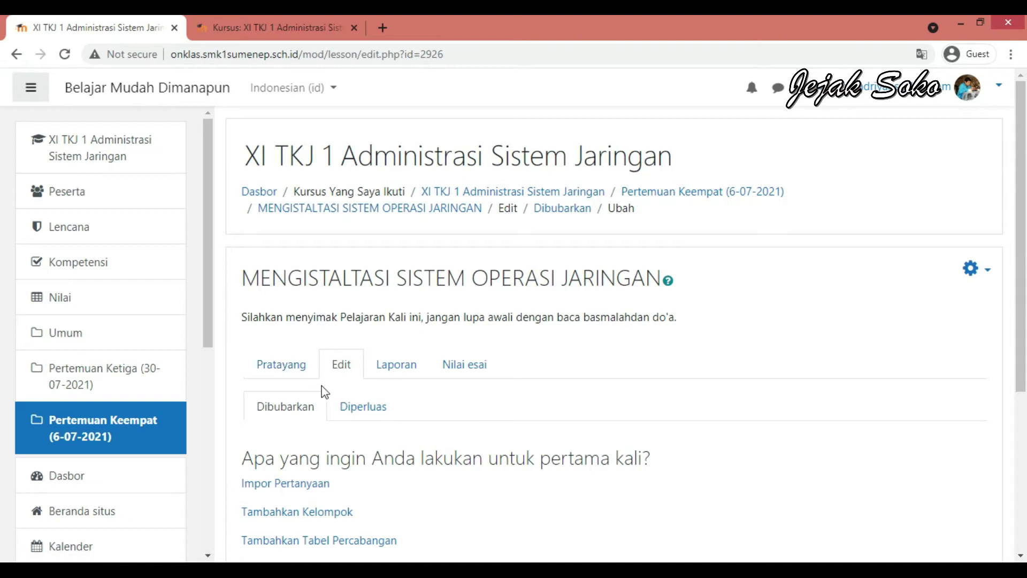
pyautogui.scroll(-3, 293, 411)
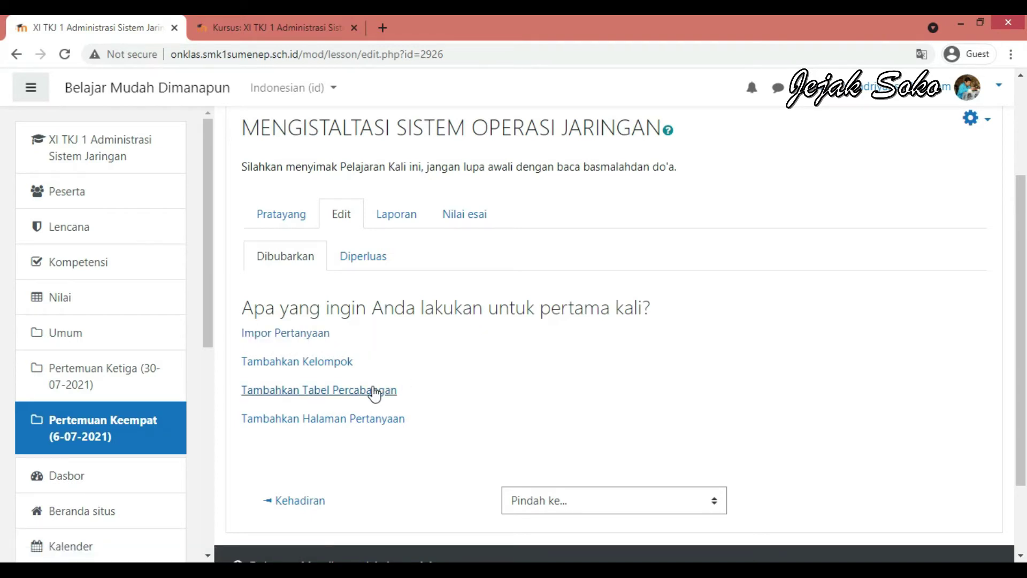
pyautogui.click(323, 394)
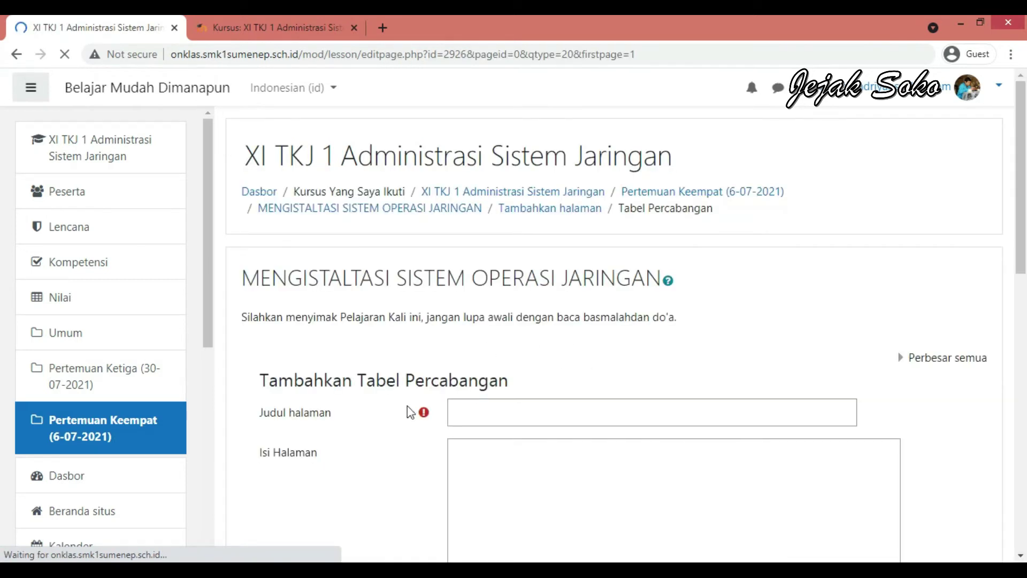
# Step: Fill in Judul halaman with the heading "A. Uraian Materi" copied from the Word document MENGISTALTASI SISTEM OPERASI JARINGAN.docx
pyautogui.click(470, 411)
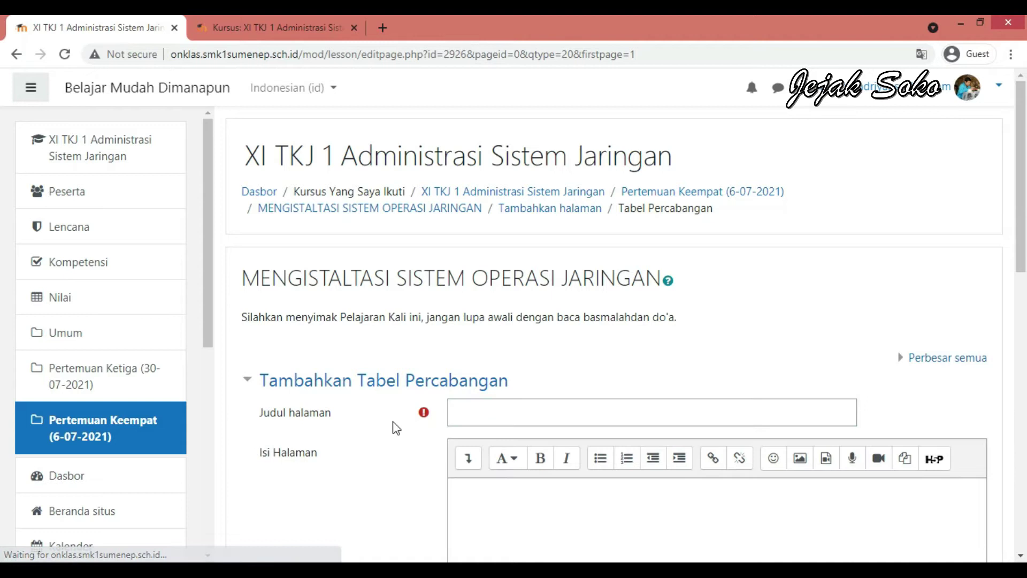
pyautogui.scroll(-3, 456, 305)
pyautogui.click(474, 265)
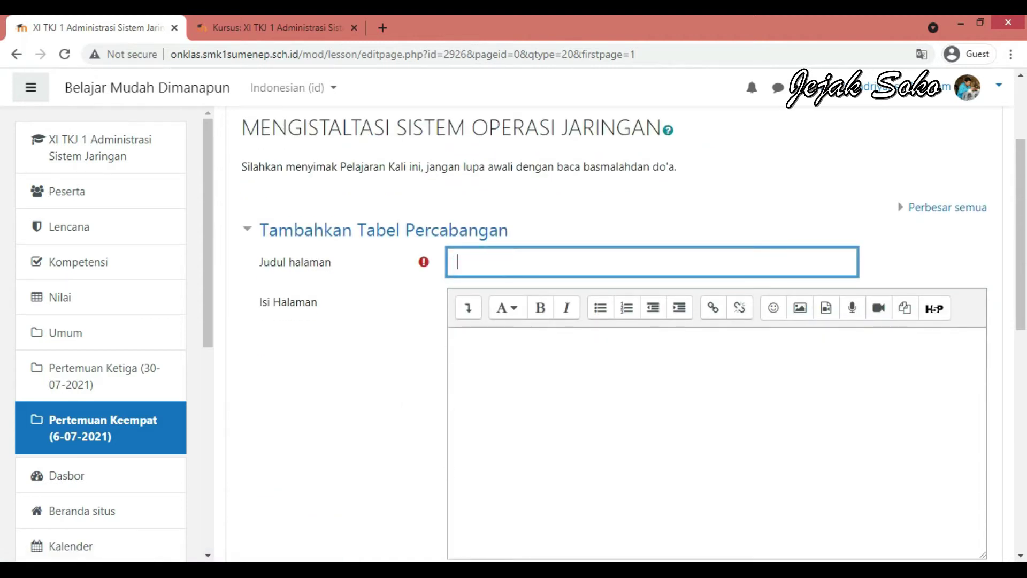
pyautogui.hotkey('alt', 'Tab')
pyautogui.scroll(-5, 243, 252)
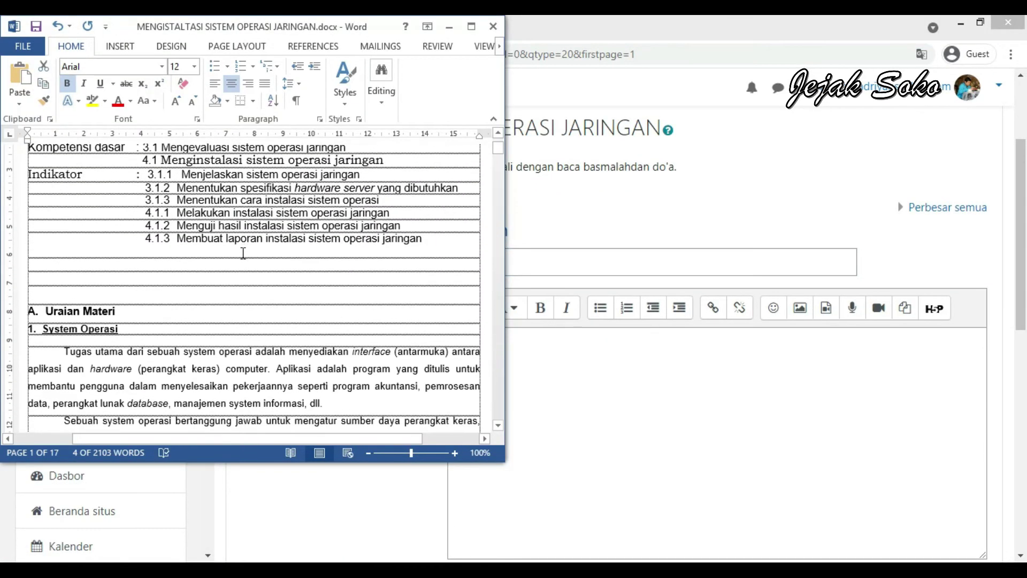
pyautogui.moveTo(29, 312); pyautogui.dragTo(107, 312)
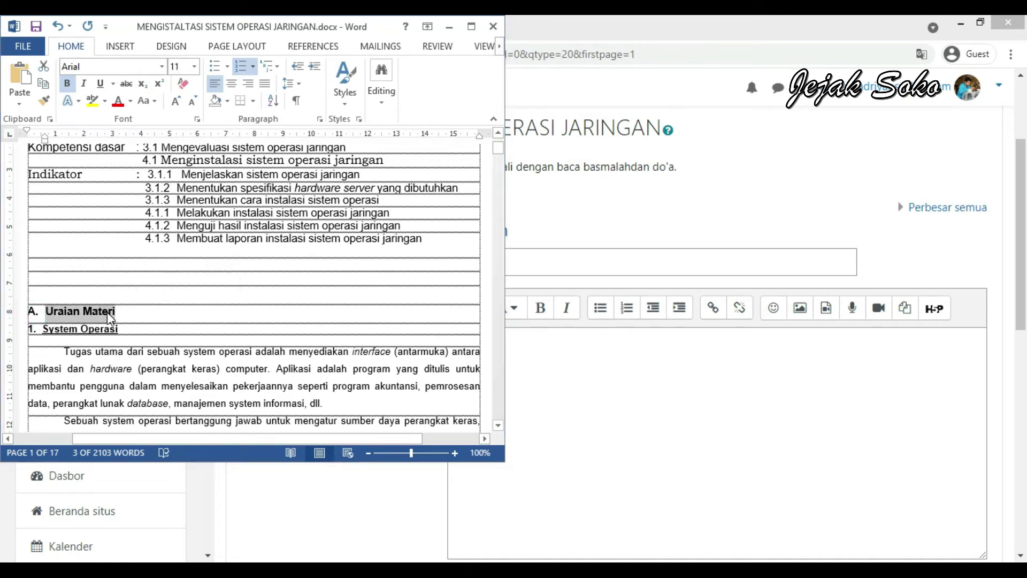
pyautogui.hotkey('alt', 'Tab')
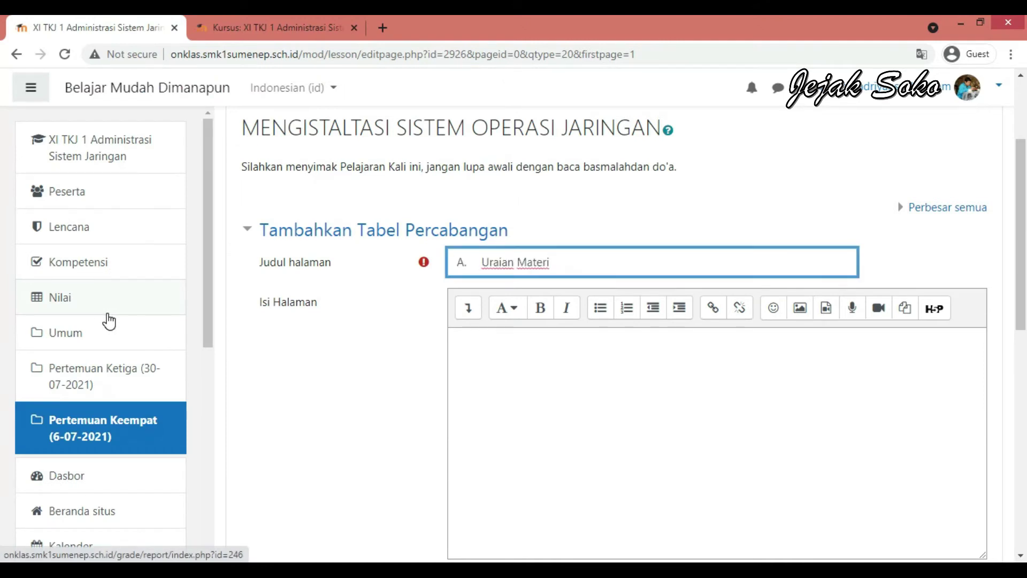
# Step: Copy the System Operasi section from the Word document, from its heading through the paragraph ending in "embedded OS", for the page's Isi Halaman
pyautogui.click(483, 356)
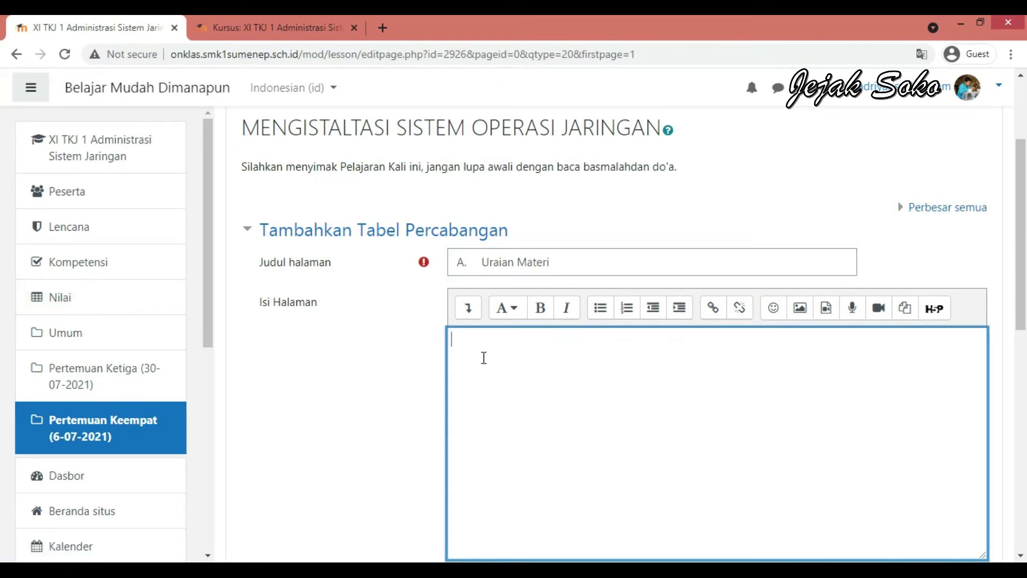
pyautogui.hotkey('alt', 'Tab')
pyautogui.scroll(-2, 436, 338)
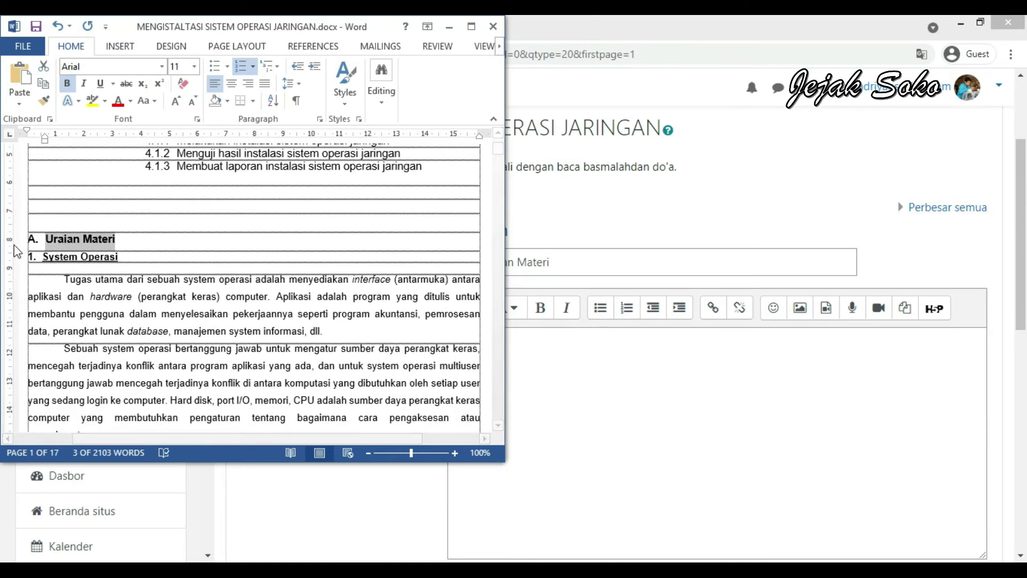
pyautogui.moveTo(27, 256); pyautogui.dragTo(348, 401)
pyautogui.scroll(-1, 333, 402)
pyautogui.scroll(-3, 334, 402)
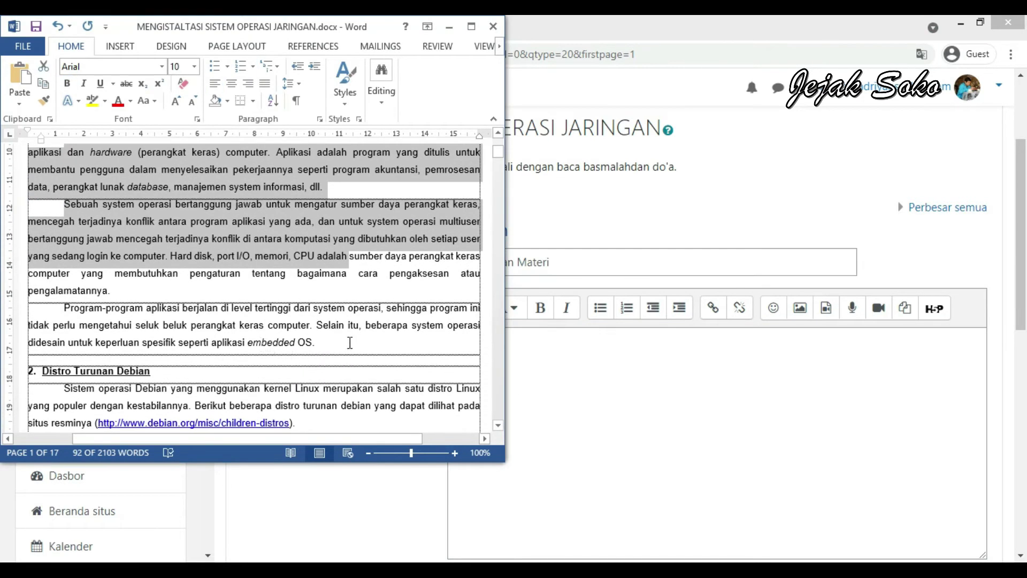
pyautogui.keyDown('shift'); pyautogui.click(323, 343); pyautogui.keyUp('shift')
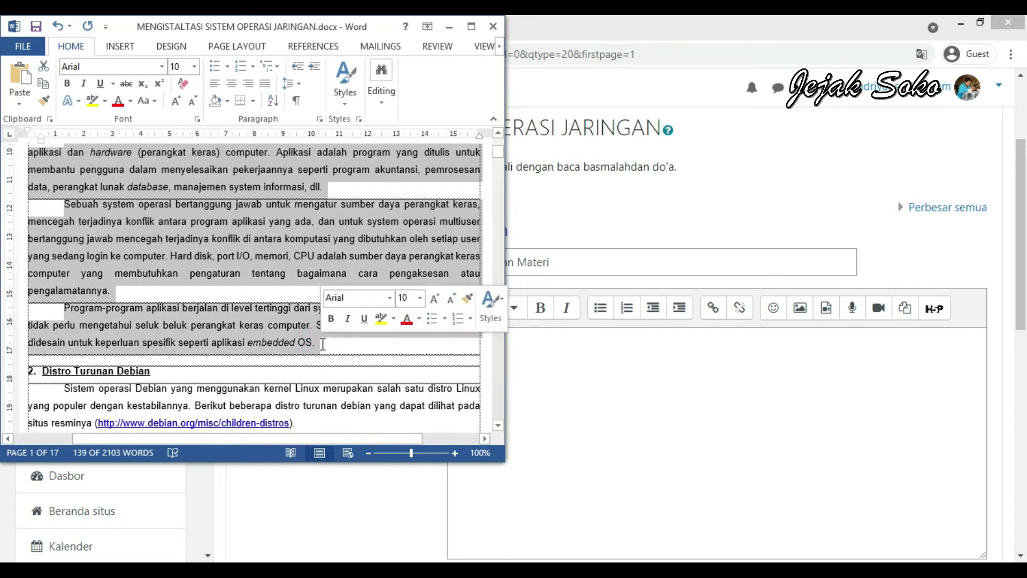
pyautogui.scroll(3, 299, 337)
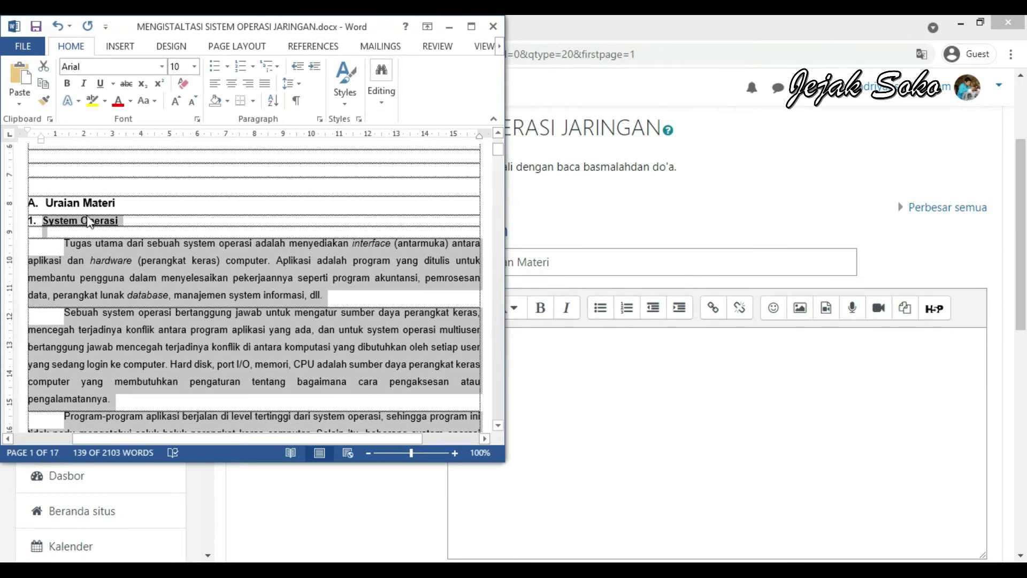
pyautogui.scroll(-1, 272, 271)
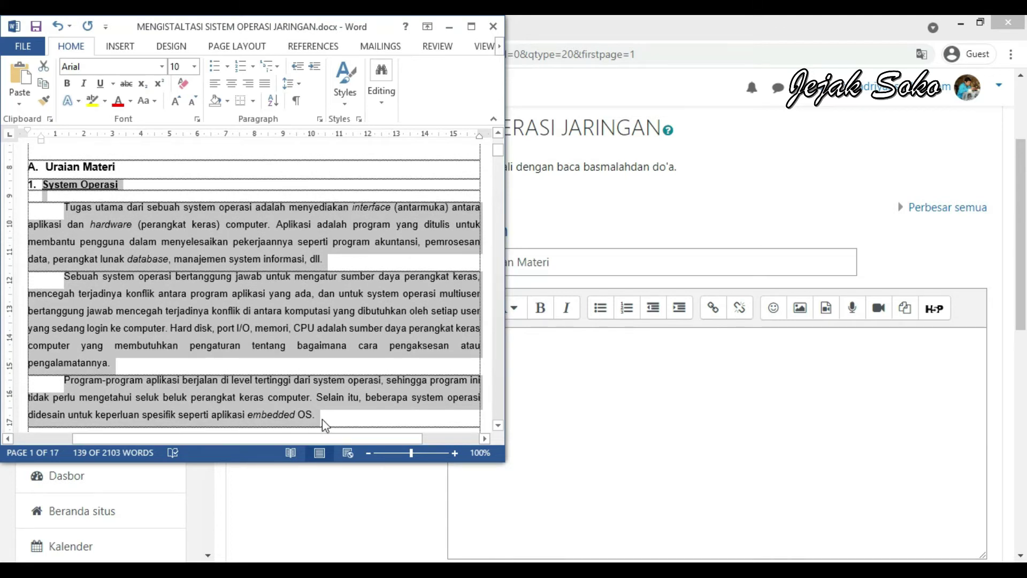
pyautogui.scroll(-2, 309, 353)
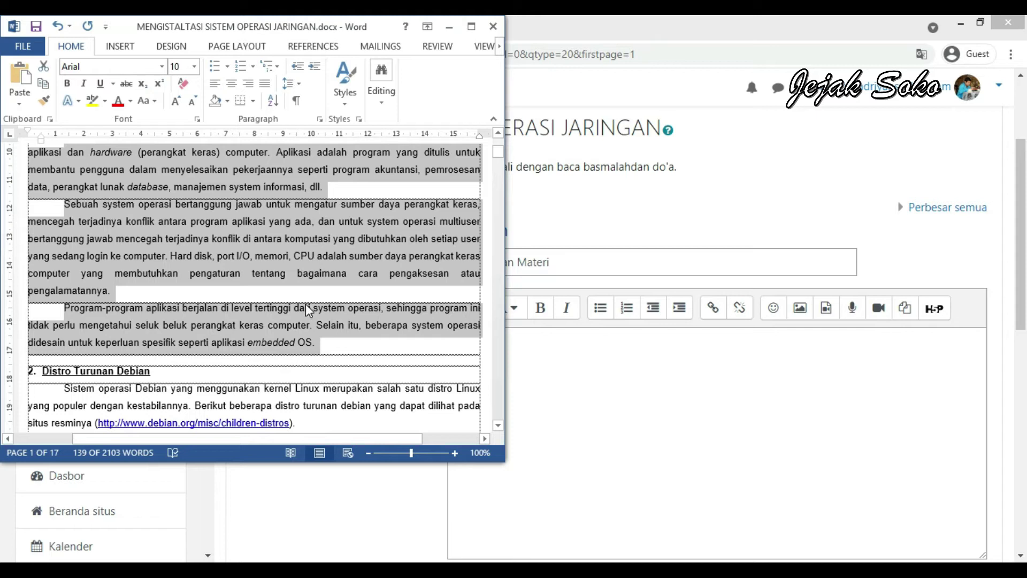
pyautogui.scroll(1, 302, 323)
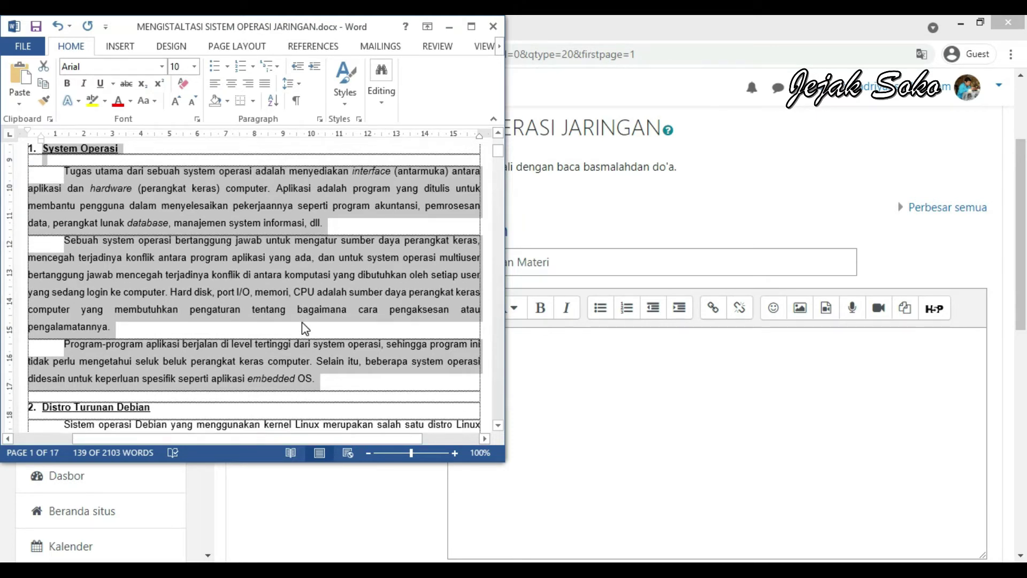
pyautogui.rightClick(287, 356)
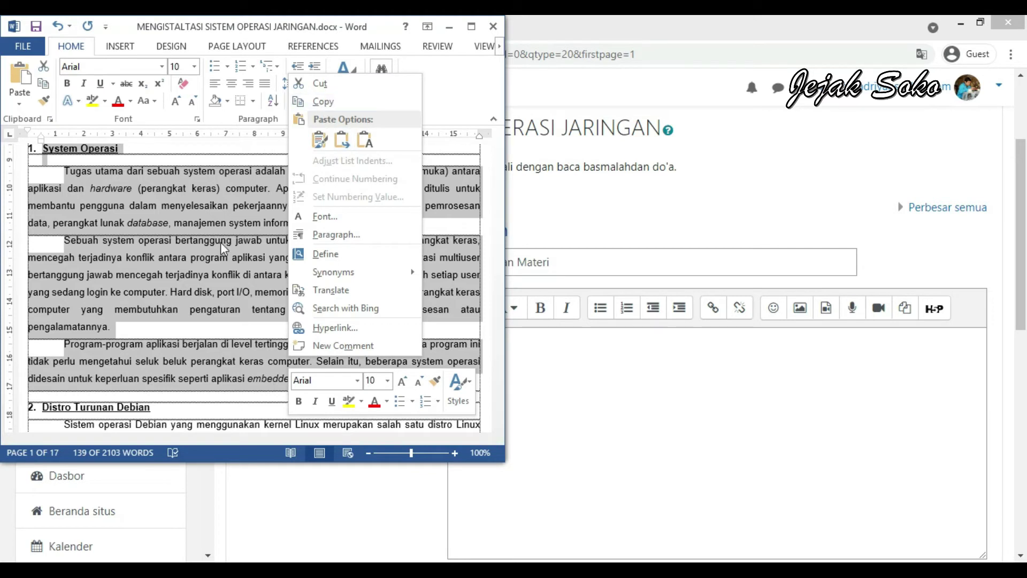
pyautogui.click(201, 274)
pyautogui.scroll(2, 200, 269)
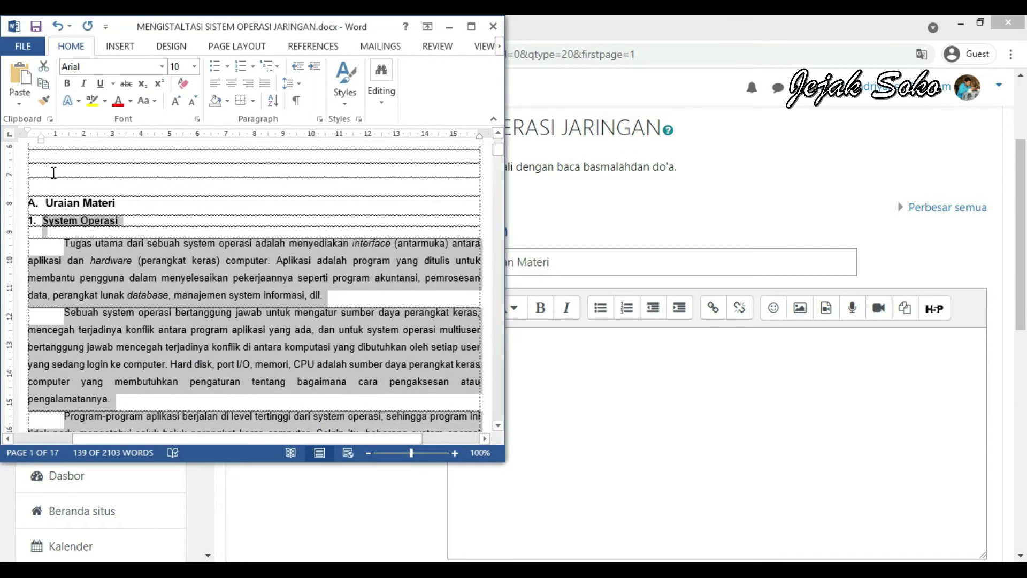
pyautogui.scroll(-4, 143, 283)
pyautogui.scroll(-4, 143, 283)
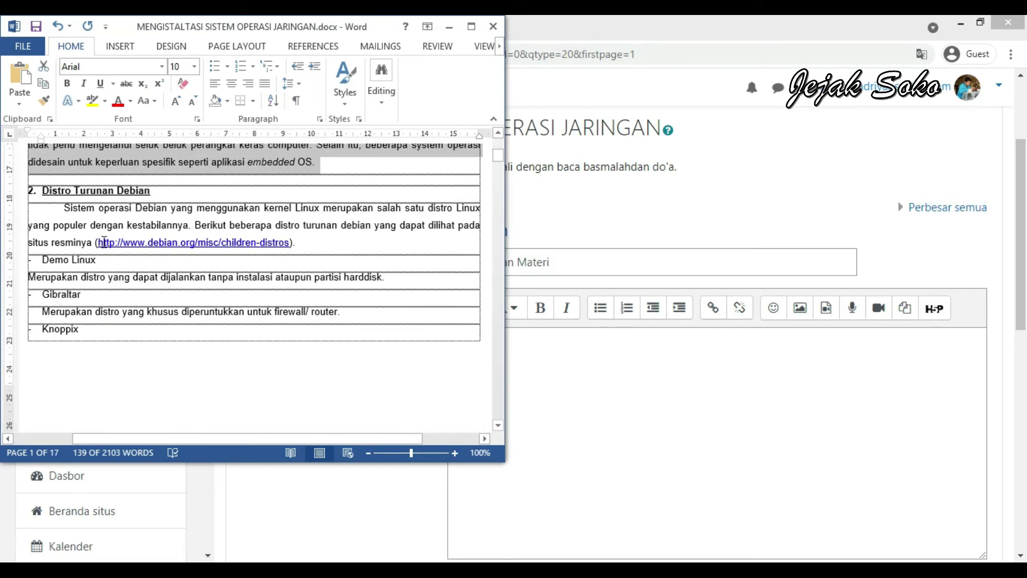
pyautogui.scroll(6, 115, 241)
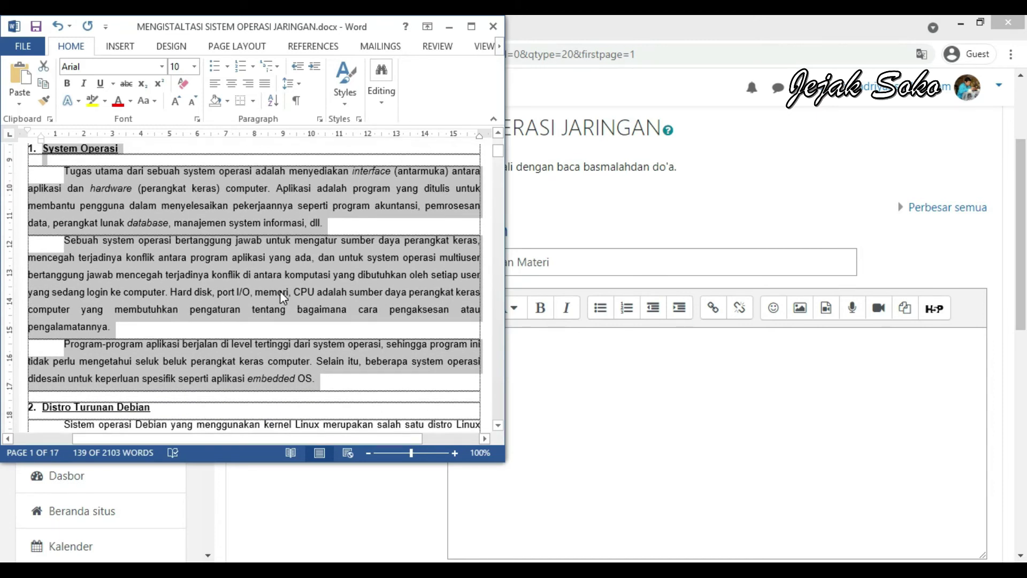
pyautogui.rightClick(280, 291)
pyautogui.click(333, 303)
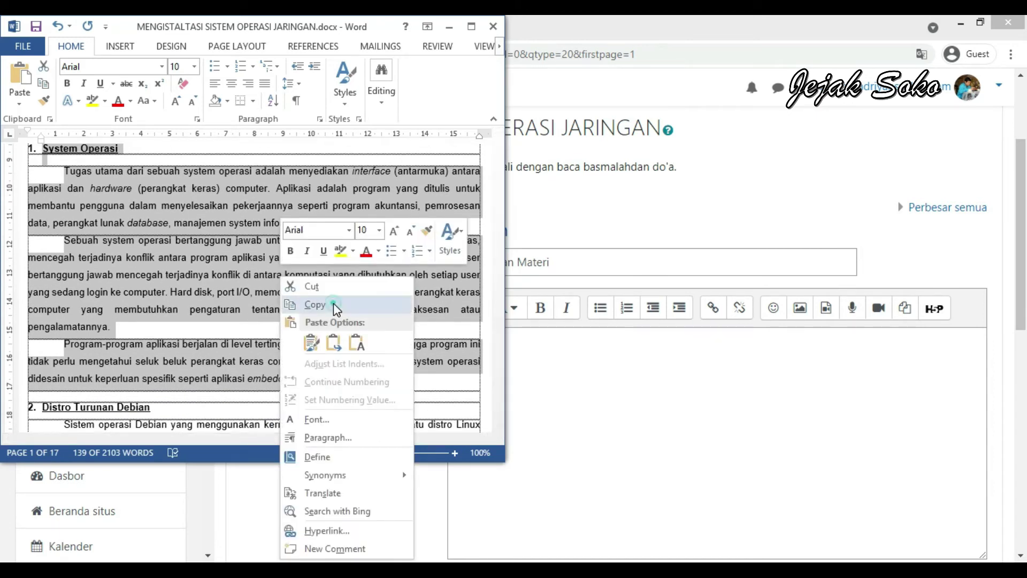
# Step: Paste the copied System Operasi section into Isi Halaman in the browser and remove the empty line beneath its heading
pyautogui.rightClick(627, 386)
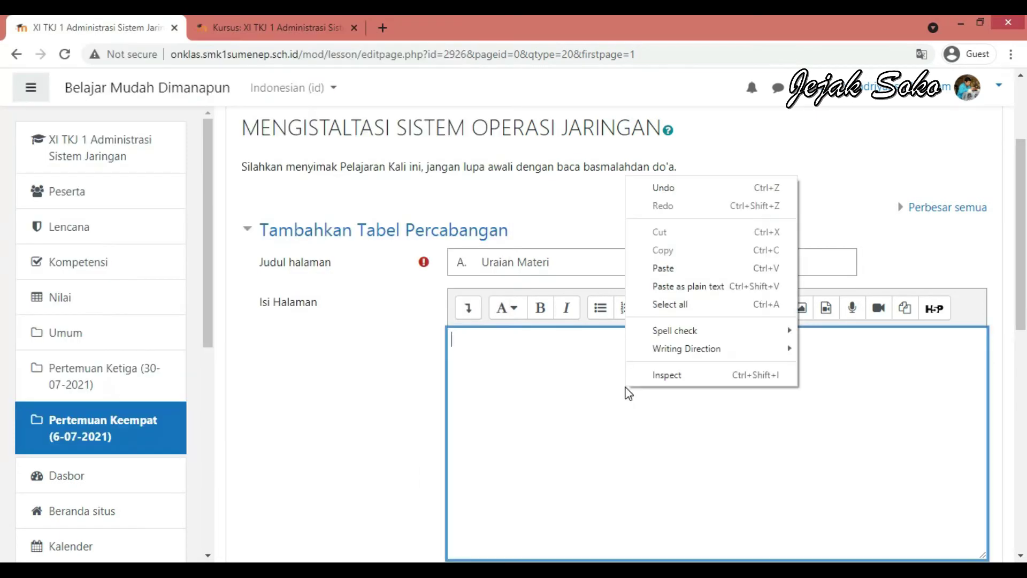
pyautogui.click(675, 267)
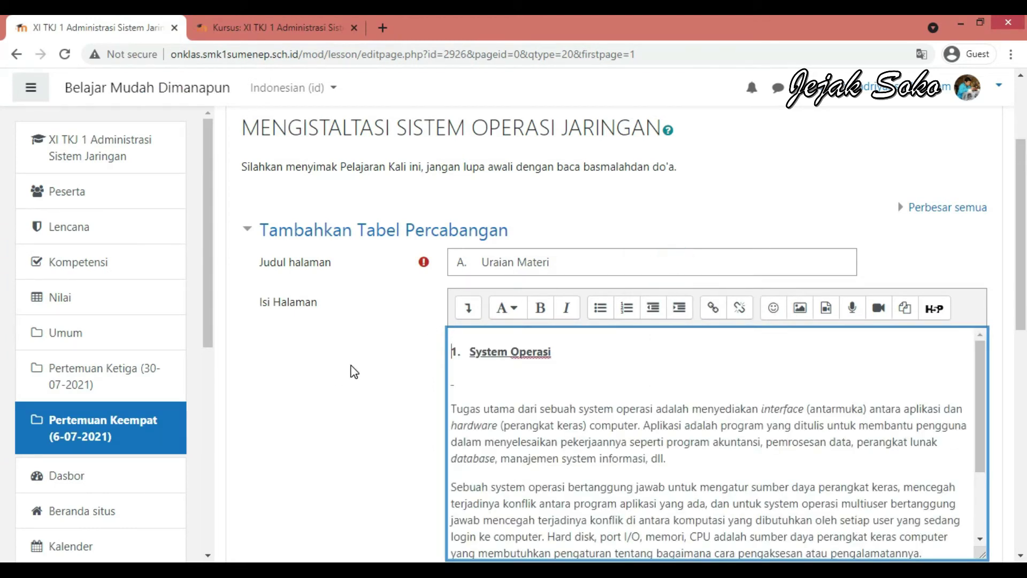
pyautogui.click(473, 384)
pyautogui.press('BackSpace')
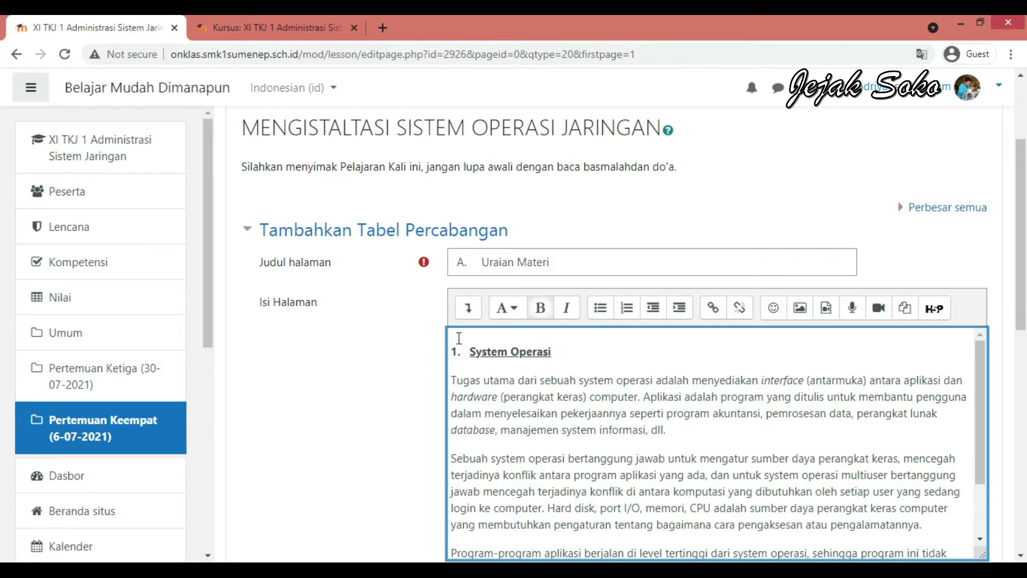
# Step: Set the Deskripsi of Konten 1 to "Selanjutnya"
pyautogui.scroll(-2, 448, 410)
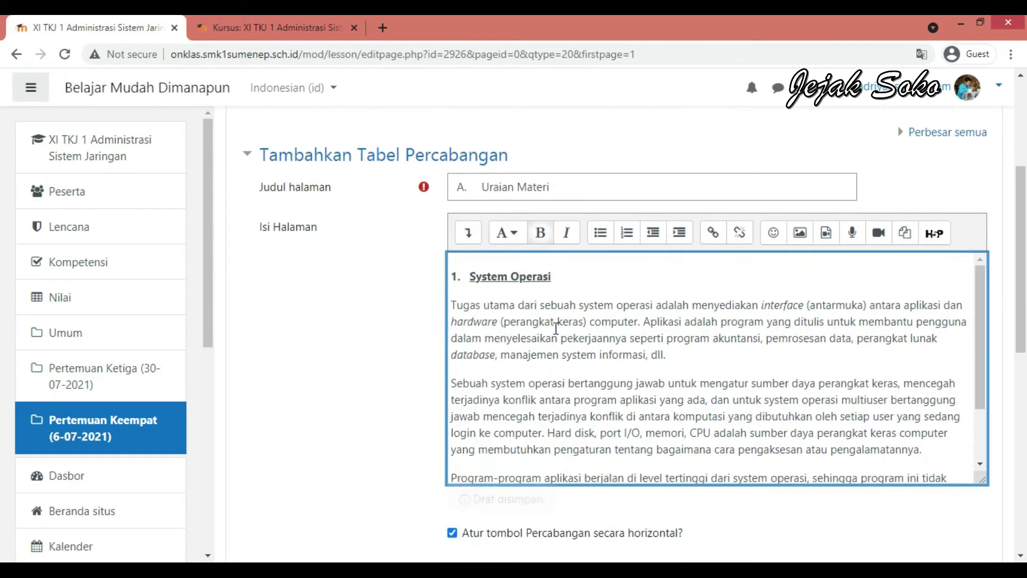
pyautogui.scroll(-4, 569, 338)
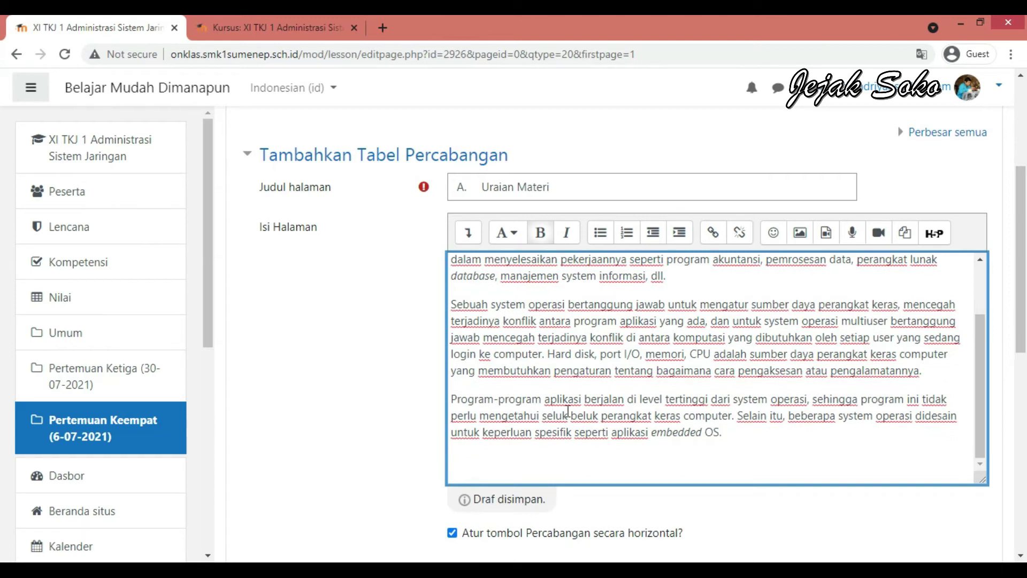
pyautogui.scroll(-5, 782, 424)
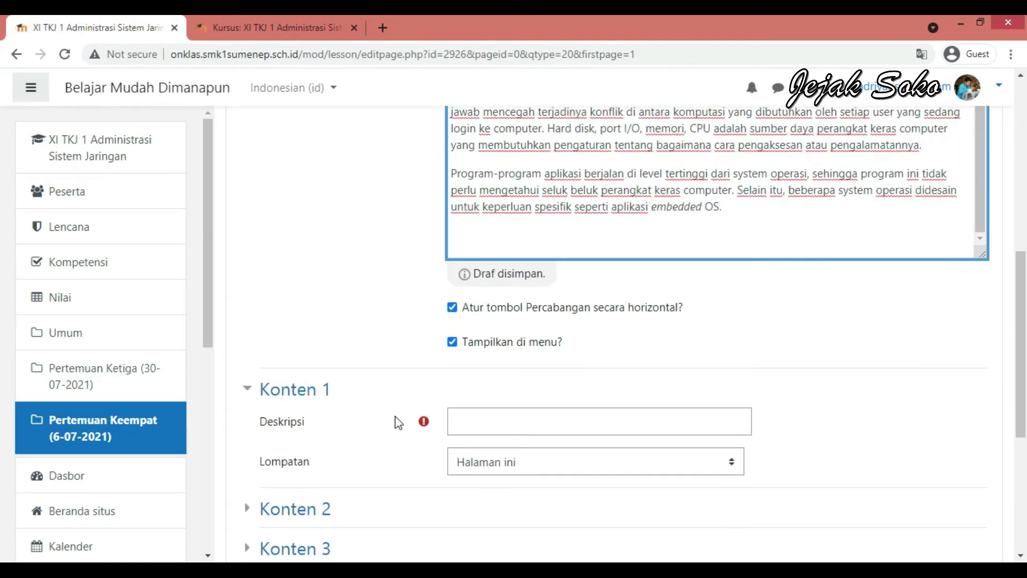
pyautogui.click(474, 428)
pyautogui.click(479, 396)
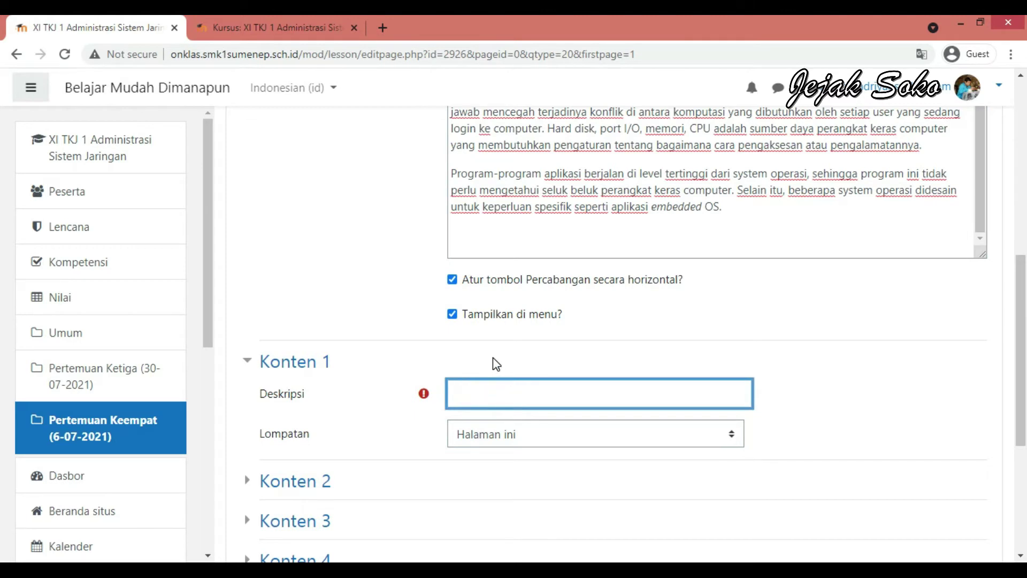
pyautogui.write('Selanjutnya')
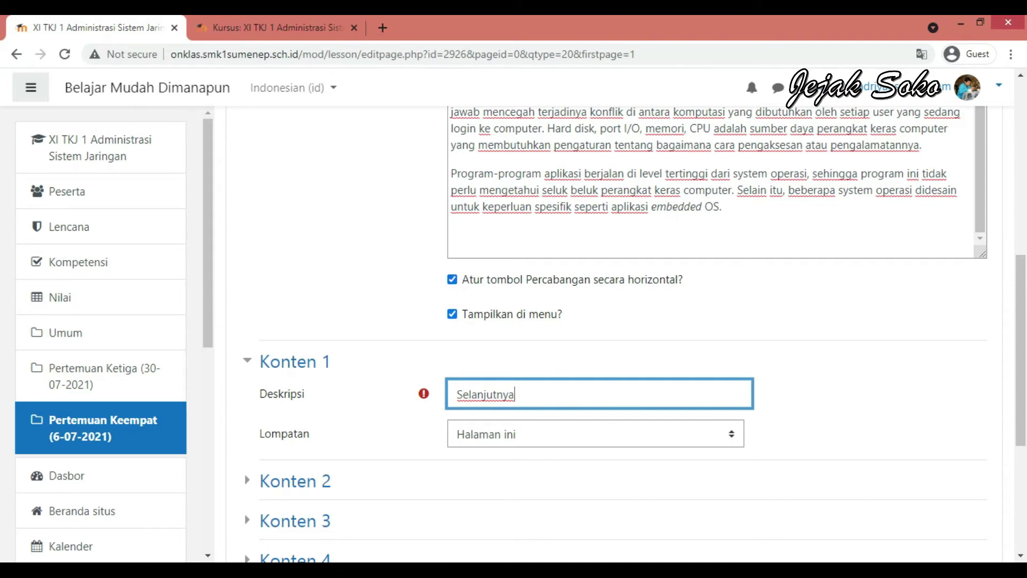
# Step: Open the Sistem Operasi Jaringan lesson in the student's browser window and examine how its Selanjutnya button leads through the pages
pyautogui.hotkey('alt', 'Tab')
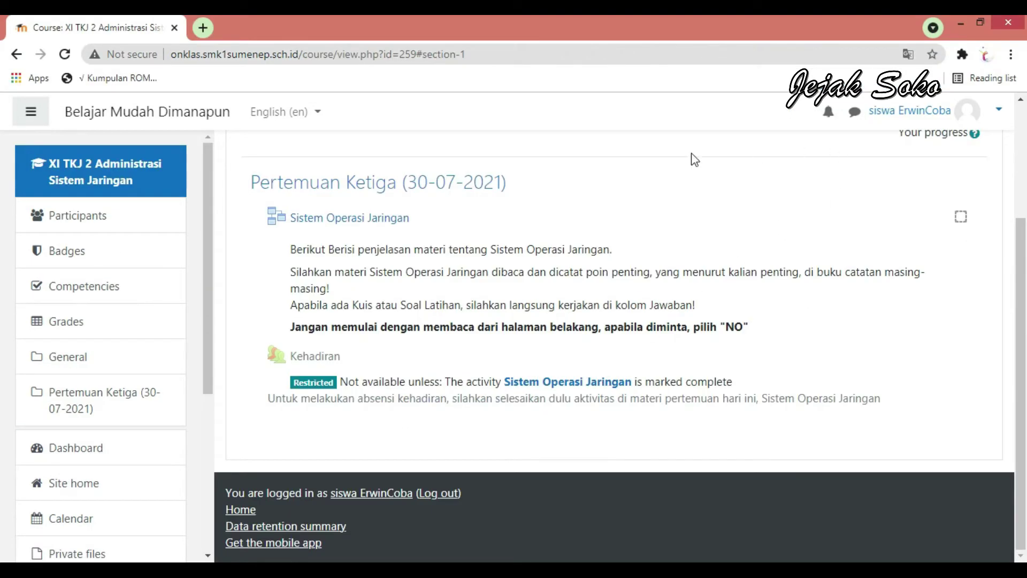
pyautogui.click(384, 219)
pyautogui.scroll(-4, 369, 353)
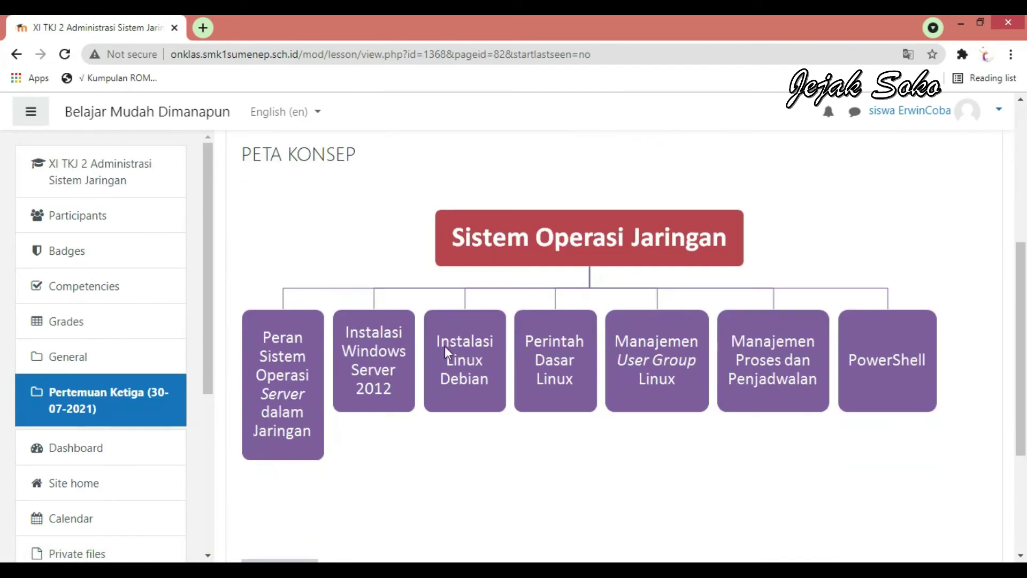
pyautogui.scroll(-3, 407, 375)
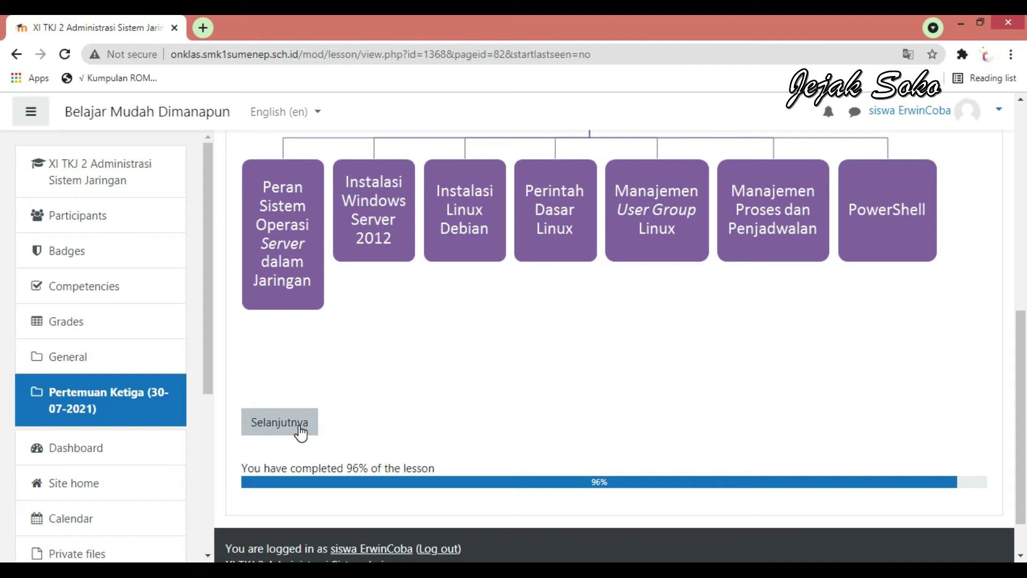
pyautogui.click(296, 428)
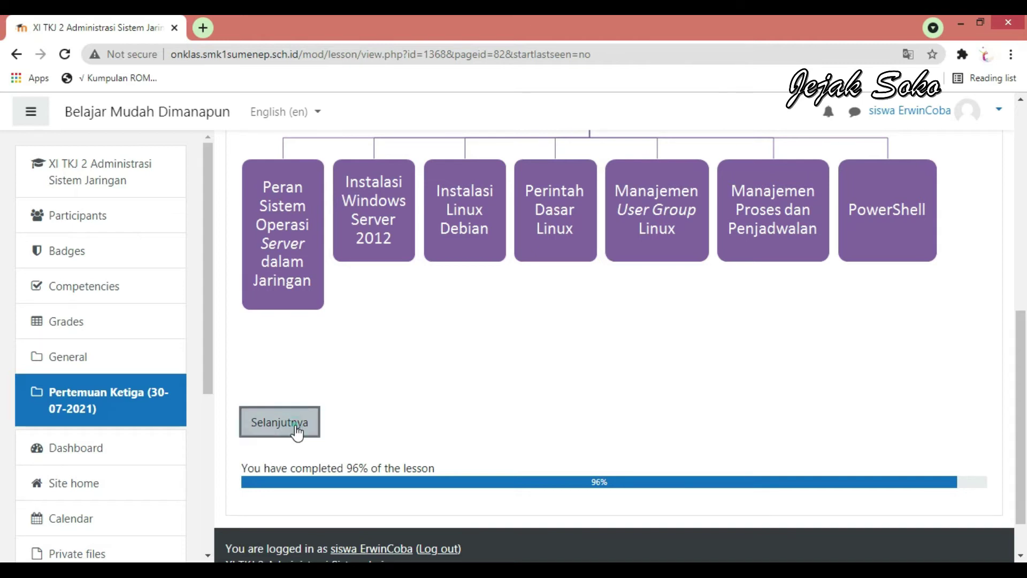
pyautogui.scroll(-3, 311, 422)
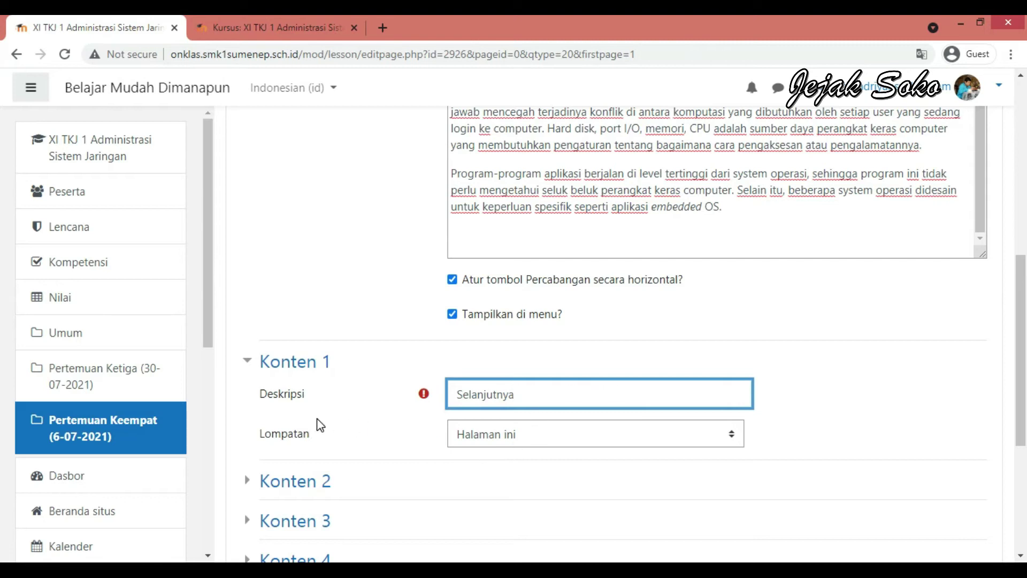
# Step: Back in the teacher's page form, set the Lompatan of Konten 1 to Halaman Selanjutnya
pyautogui.click(503, 434)
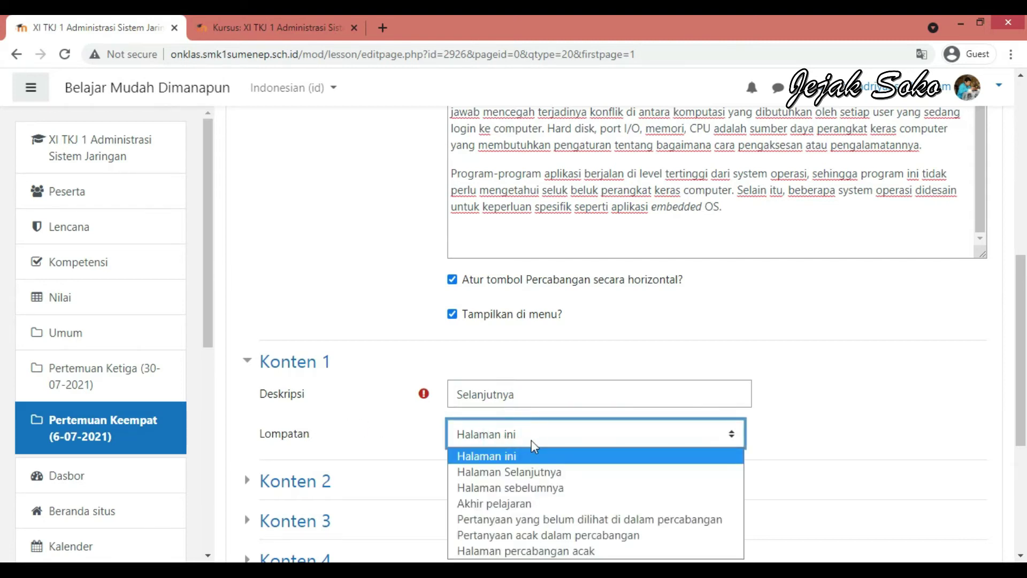
pyautogui.scroll(-1, 540, 450)
pyautogui.click(717, 361)
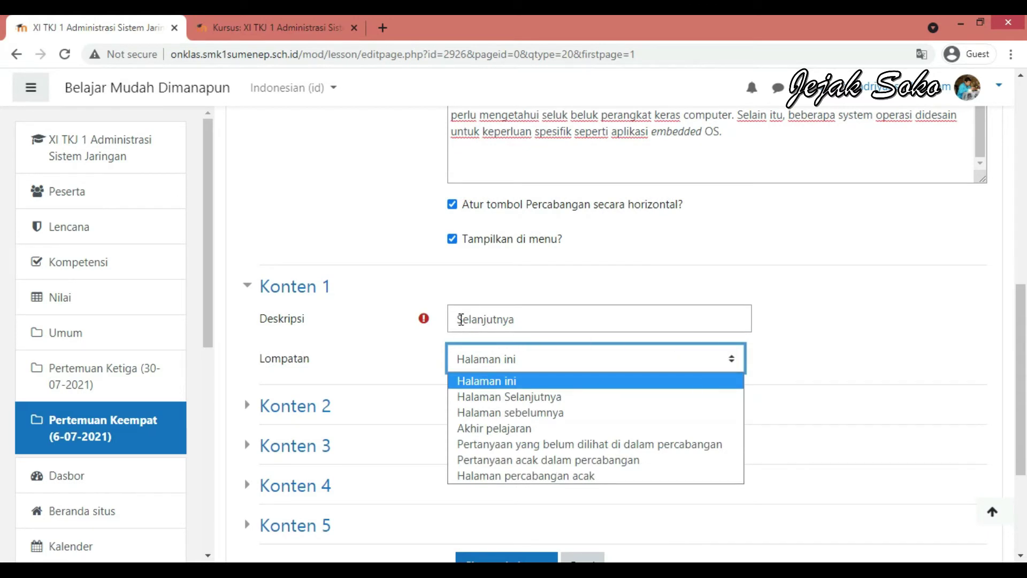
pyautogui.click(525, 397)
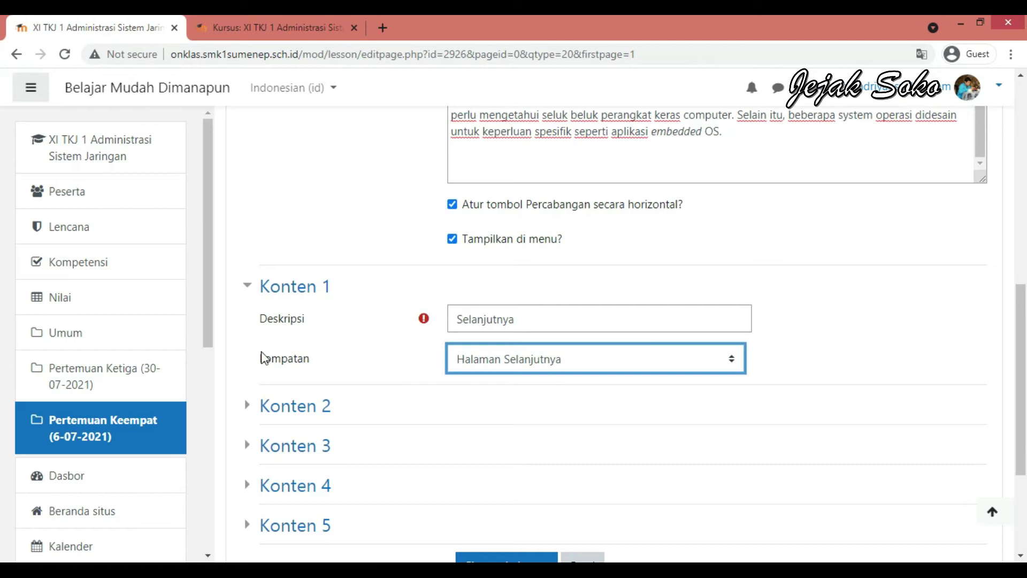
# Step: Expand Konten 2 and set its Deskripsi to "Kembali" and its Lompatan to Halaman sebelumnya
pyautogui.click(284, 411)
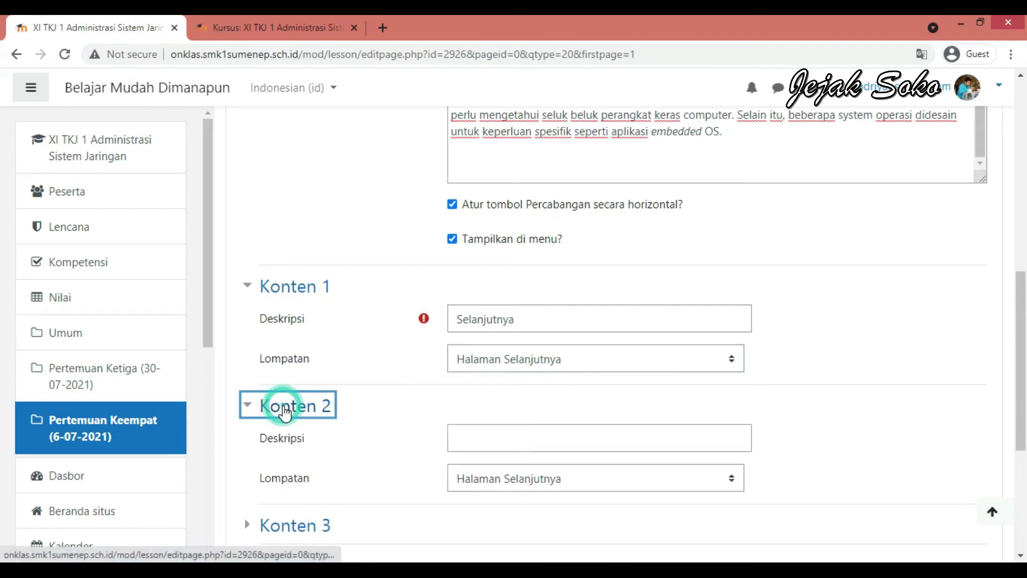
pyautogui.click(498, 435)
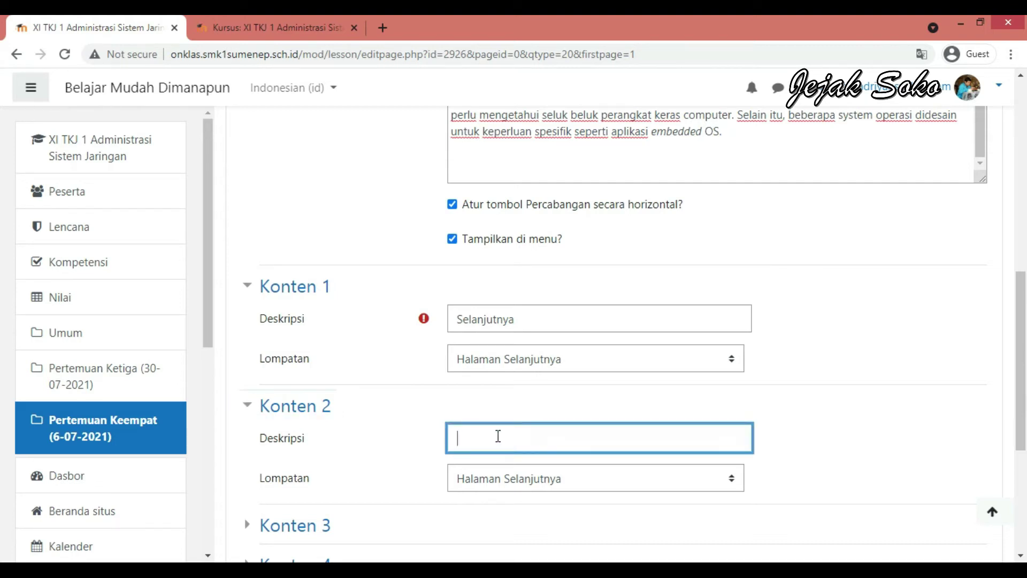
pyautogui.write('kemb')
pyautogui.click(462, 436)
pyautogui.press('Delete')
pyautogui.press('Delete')
pyautogui.write('Ke')
pyautogui.click(519, 481)
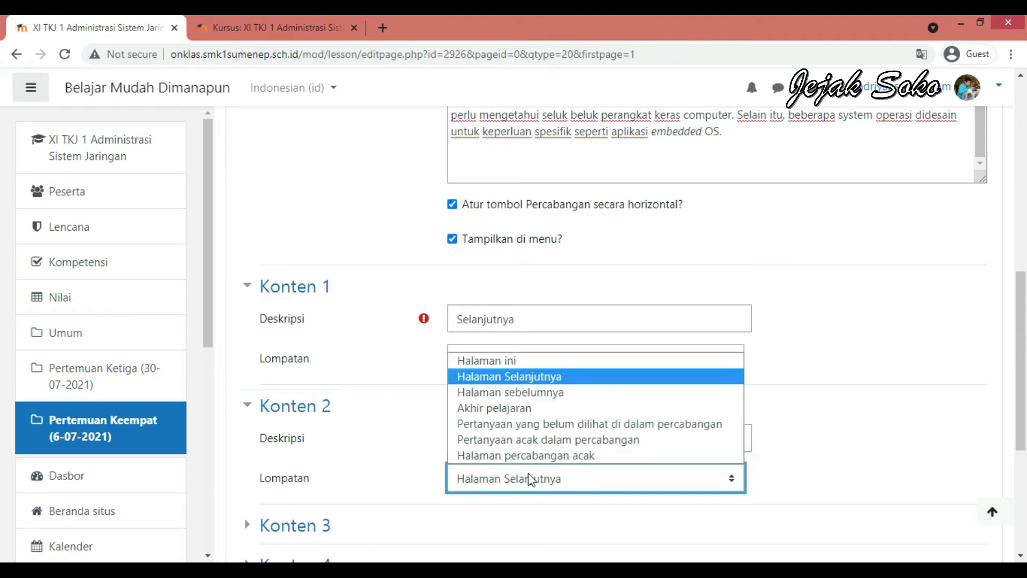
pyautogui.click(521, 394)
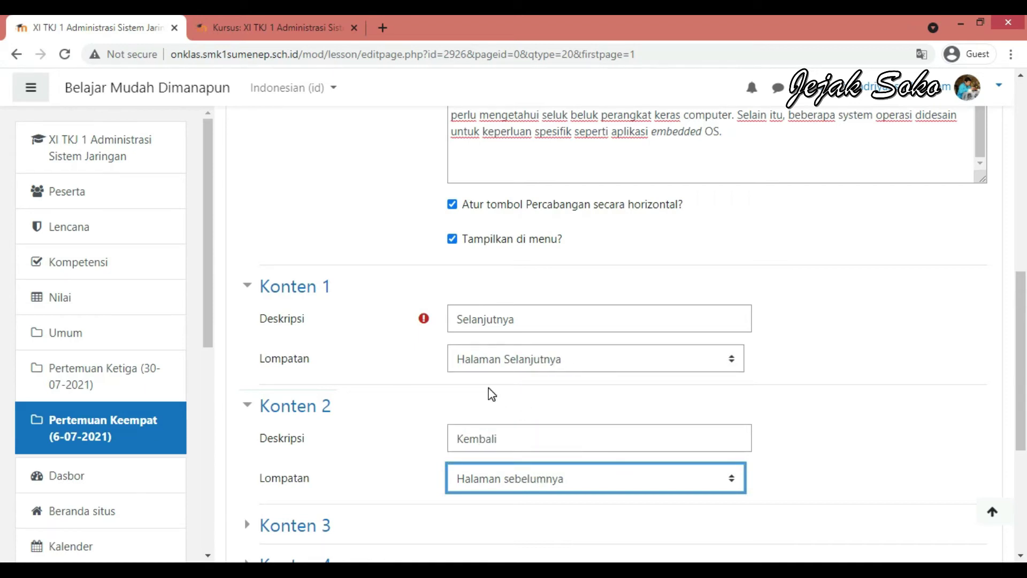
# Step: Save the page and add another Tabel Percabangan page after A. Uraian Materi
pyautogui.scroll(-5, 416, 422)
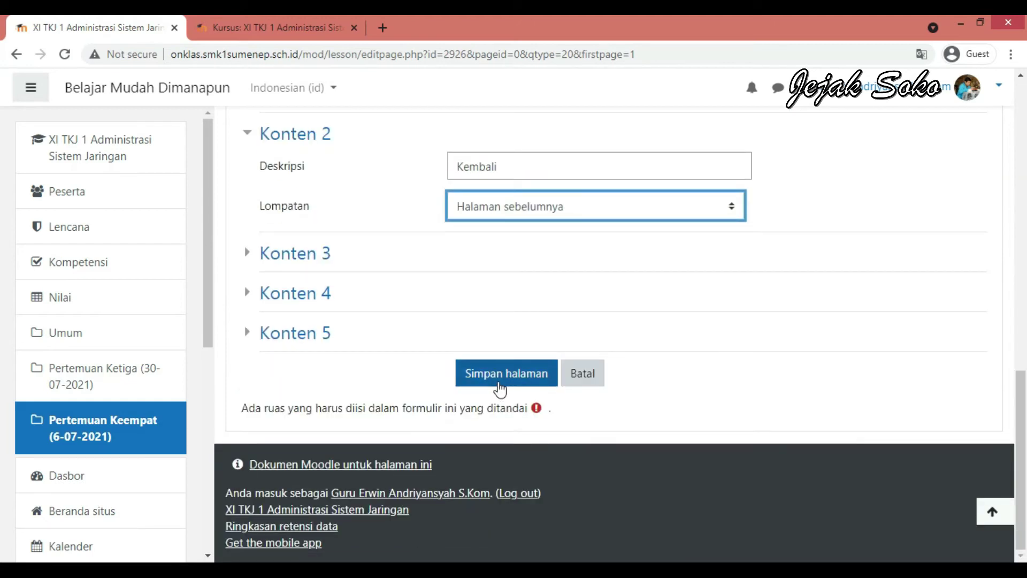
pyautogui.click(507, 374)
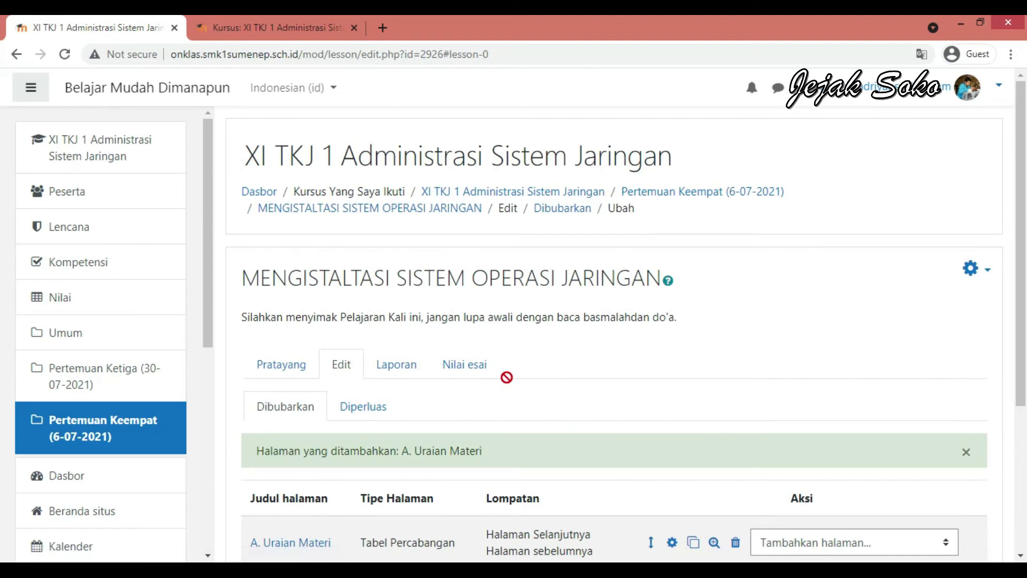
pyautogui.scroll(-4, 507, 377)
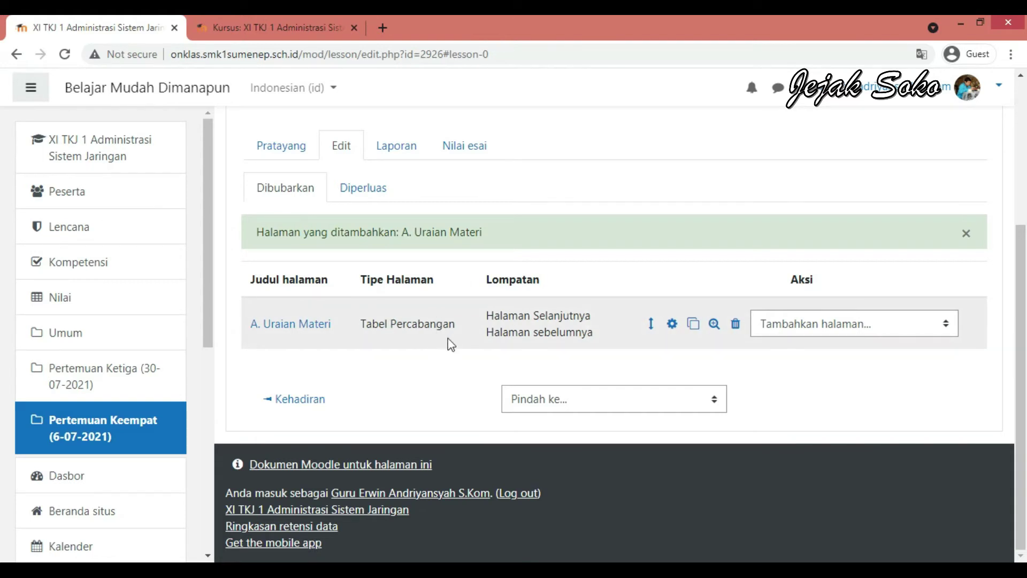
pyautogui.click(824, 321)
pyautogui.click(819, 396)
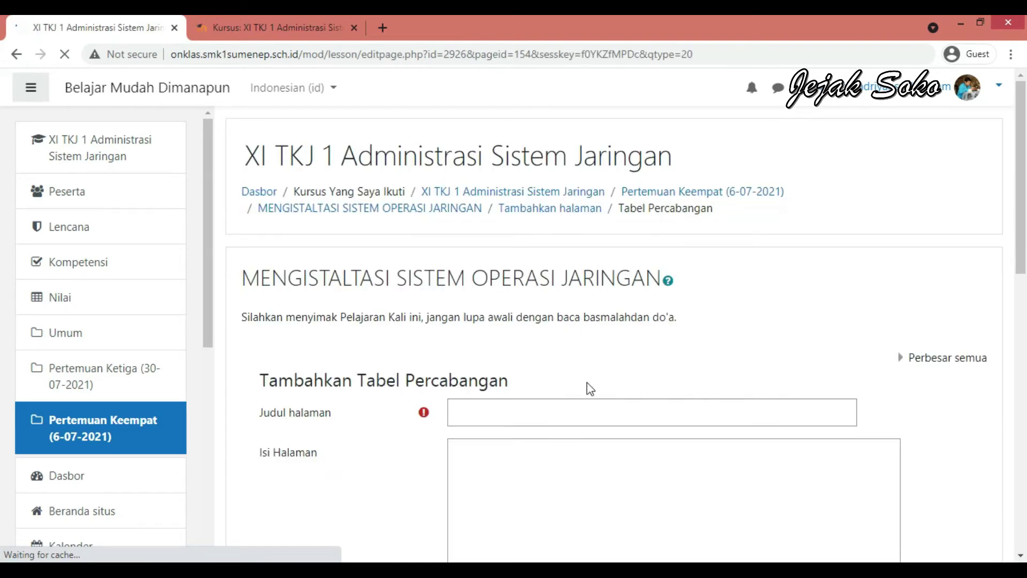
# Step: Fill in the new page's Judul halaman with the heading "A. Uraian Materi" copied from the Word document
pyautogui.click(483, 411)
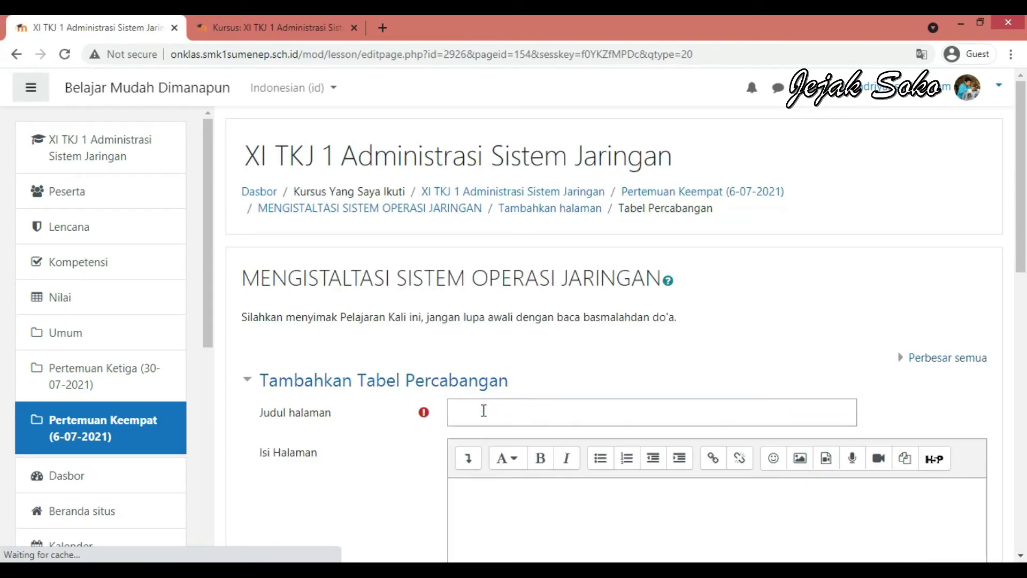
pyautogui.click(483, 411)
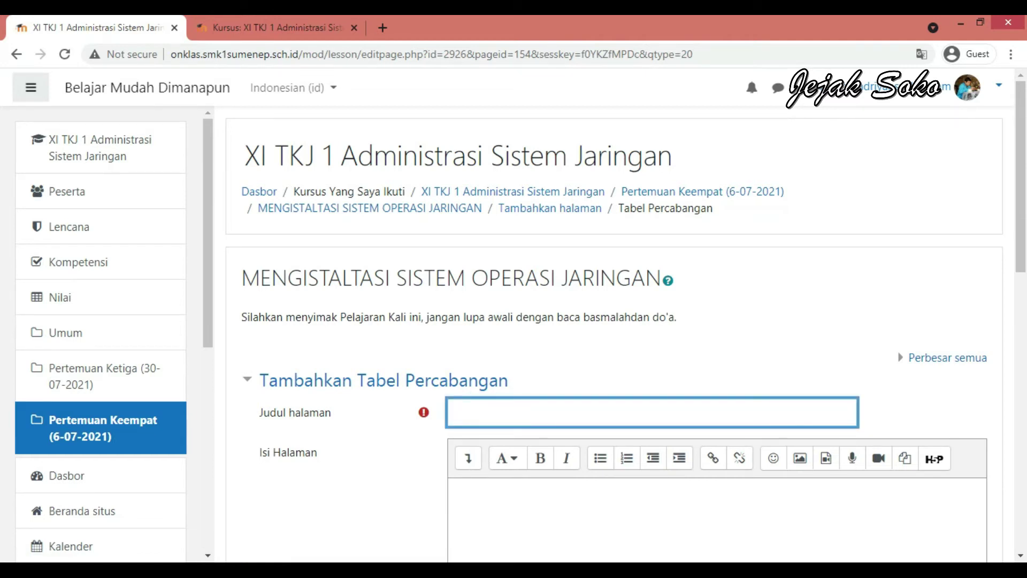
pyautogui.click(479, 493)
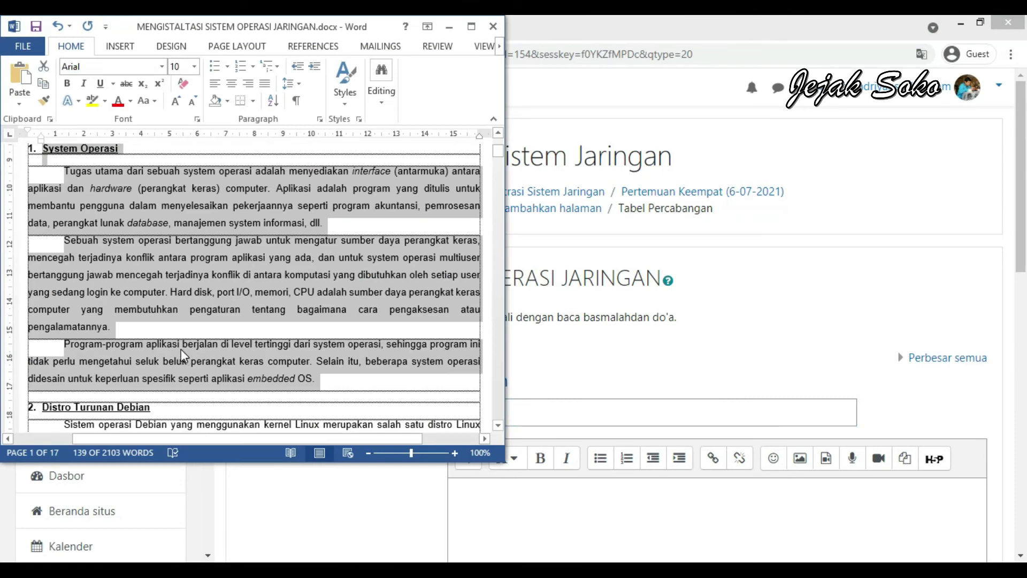
pyautogui.scroll(3, 182, 355)
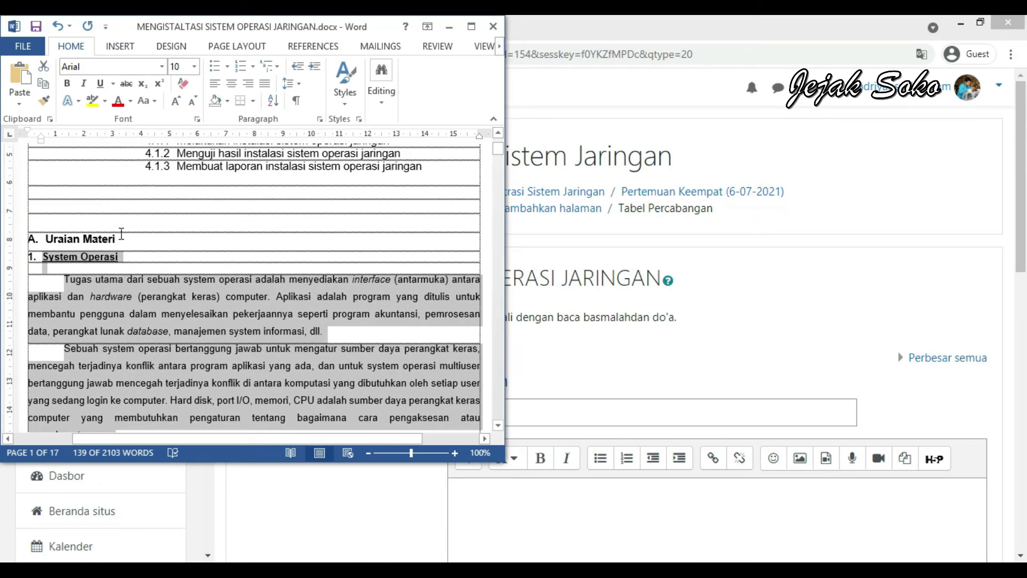
pyautogui.moveTo(122, 234); pyautogui.dragTo(47, 243)
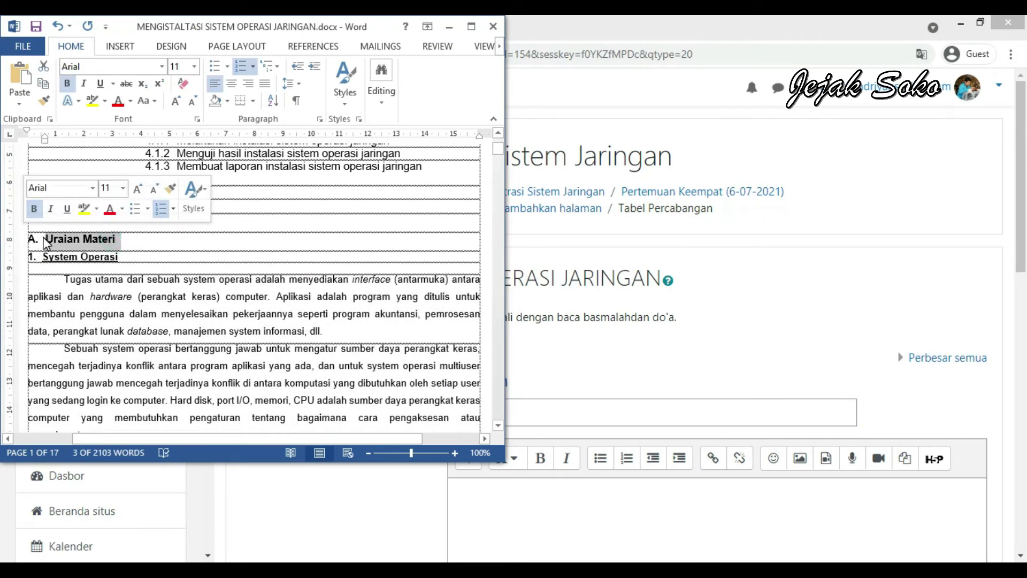
pyautogui.click(654, 405)
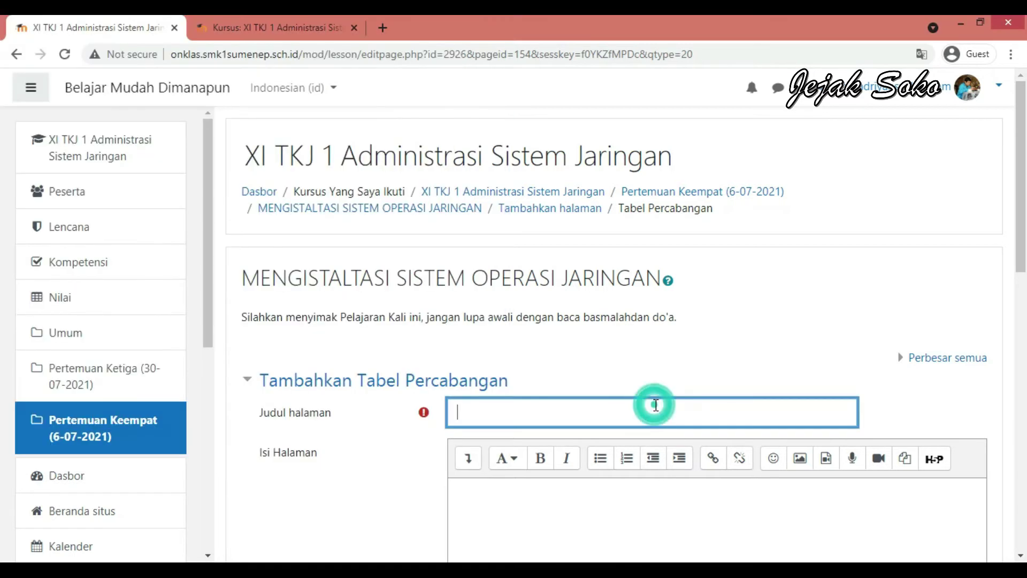
pyautogui.write('A.\tUraian Materi')
# Step: Copy the Distro Turunan Debian section from Word, through its Ubuntu entry, and paste it into the new page's Isi Halaman
pyautogui.scroll(-1, 550, 442)
pyautogui.click(549, 441)
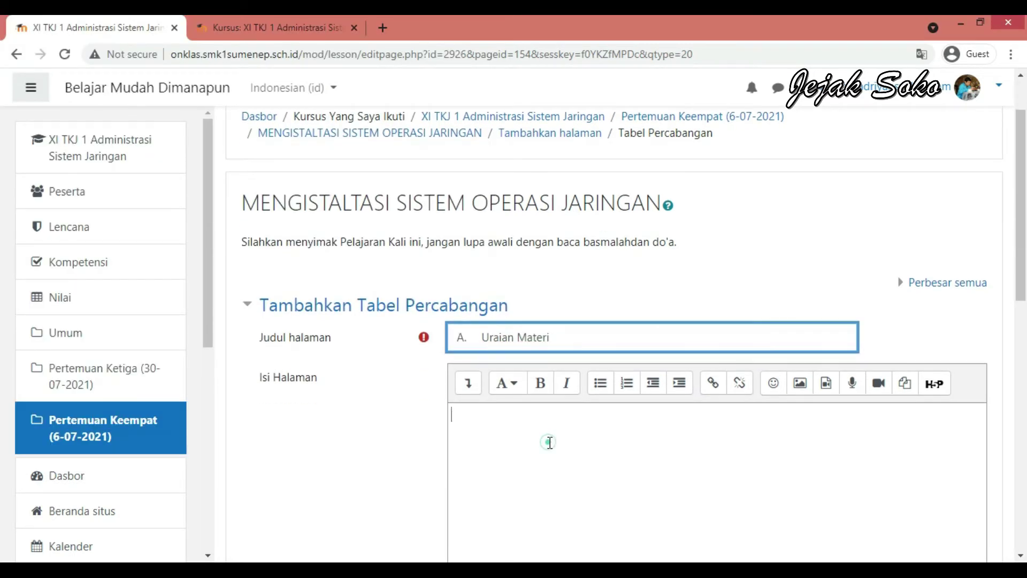
pyautogui.hotkey('alt', 'Tab')
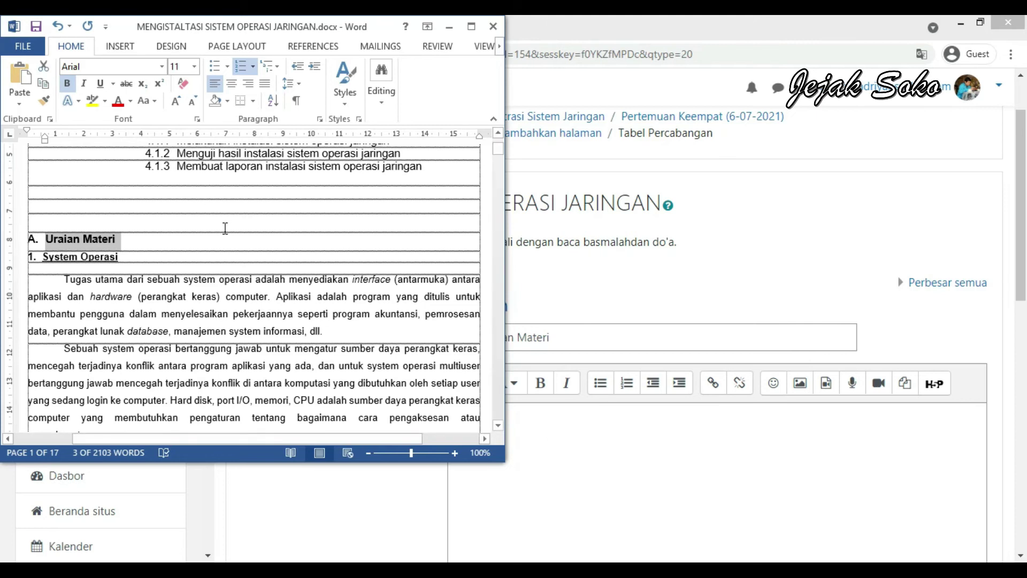
pyautogui.scroll(-5, 226, 228)
pyautogui.moveTo(24, 301); pyautogui.dragTo(402, 289)
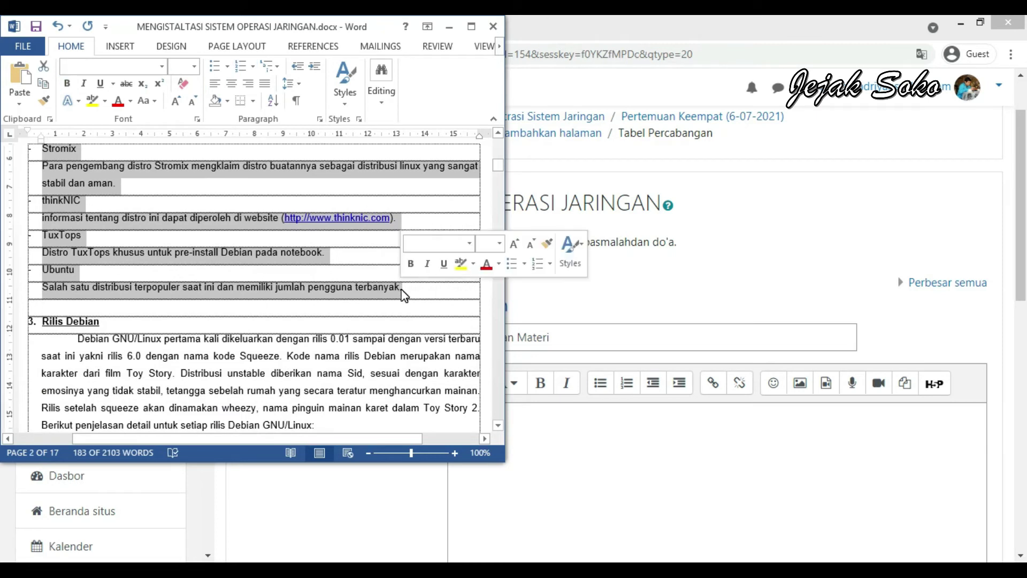
pyautogui.click(571, 420)
pyautogui.hotkey('ctrl', 'v')
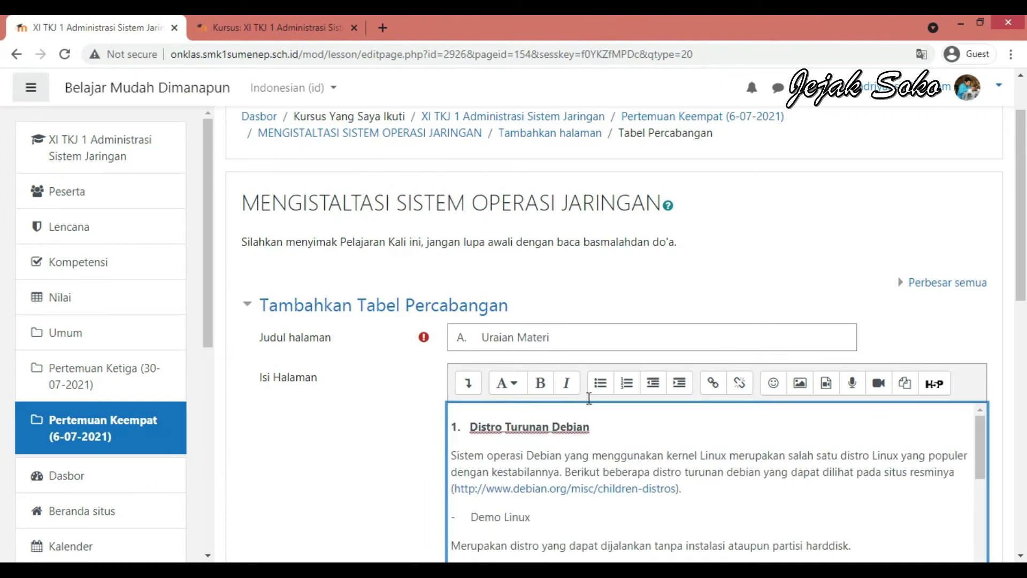
# Step: Set the new page's Konten 1 Deskripsi to "Selanjutnya" and its Lompatan to Halaman Selanjutnya
pyautogui.scroll(-10, 576, 423)
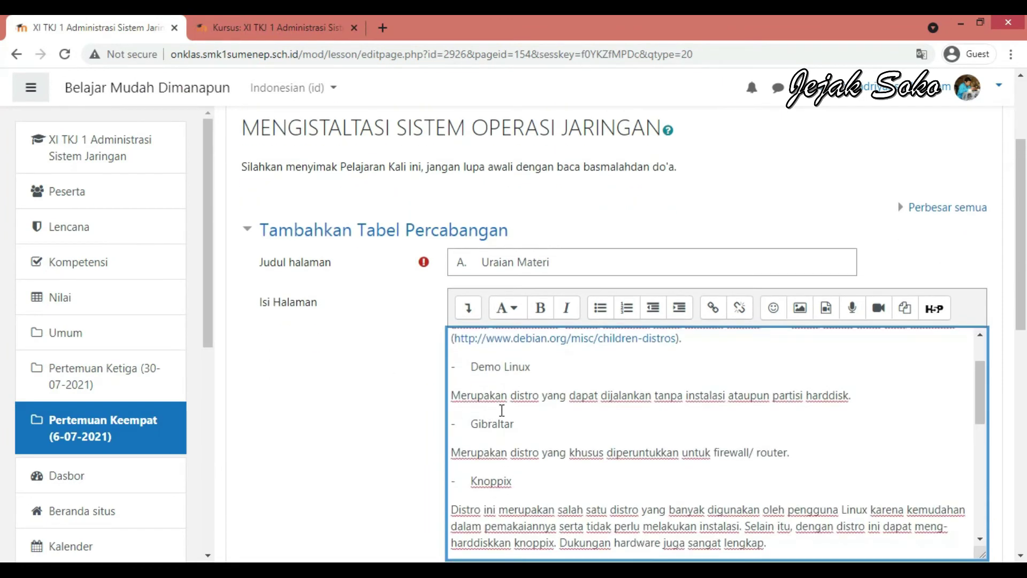
pyautogui.scroll(-8, 502, 409)
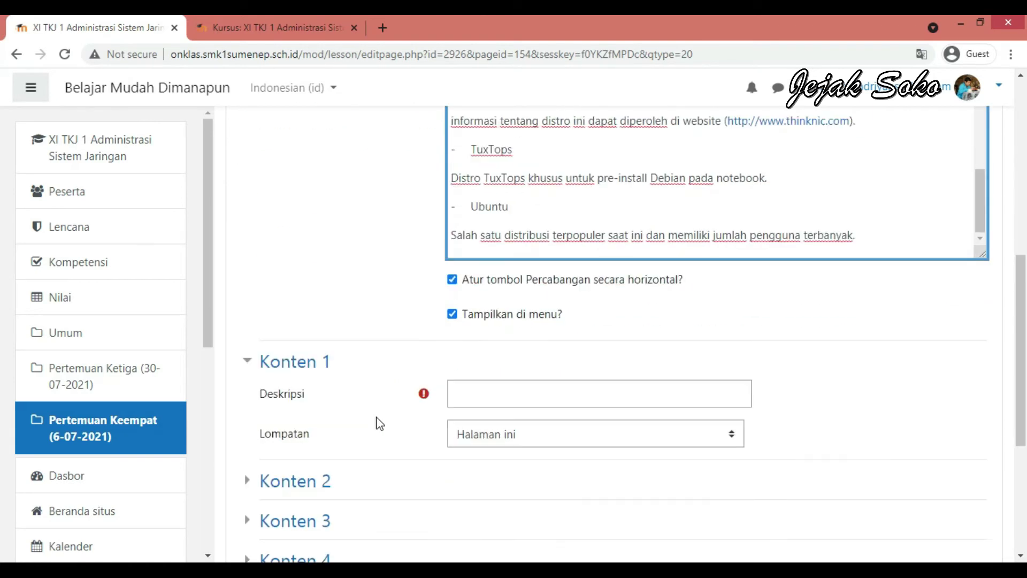
pyautogui.click(493, 398)
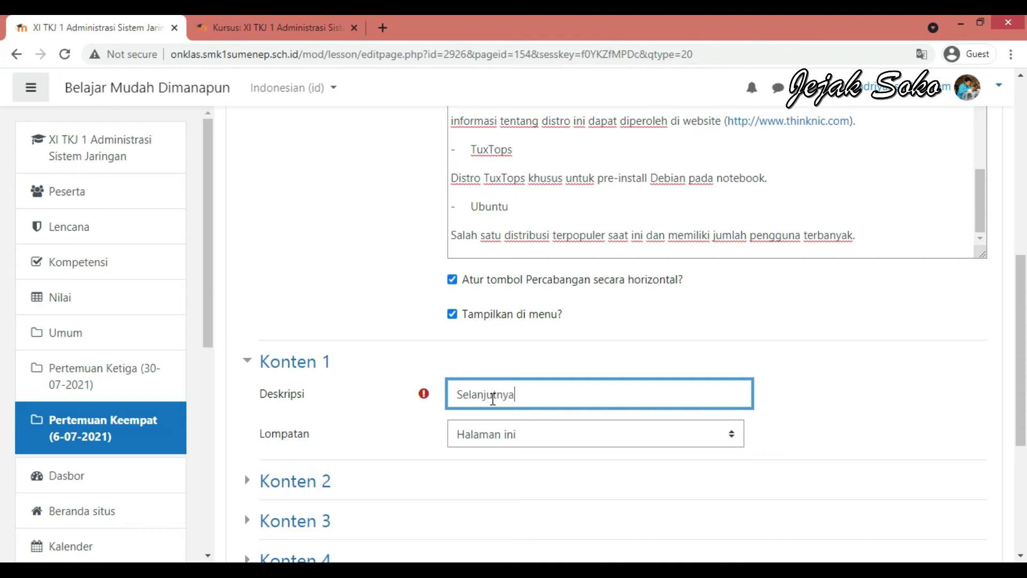
pyautogui.click(491, 432)
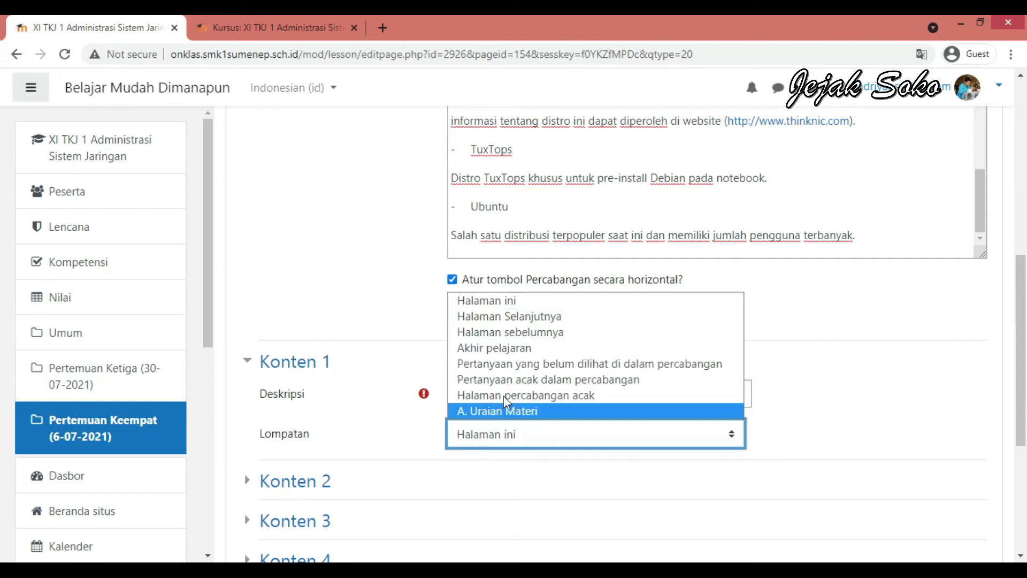
pyautogui.click(514, 316)
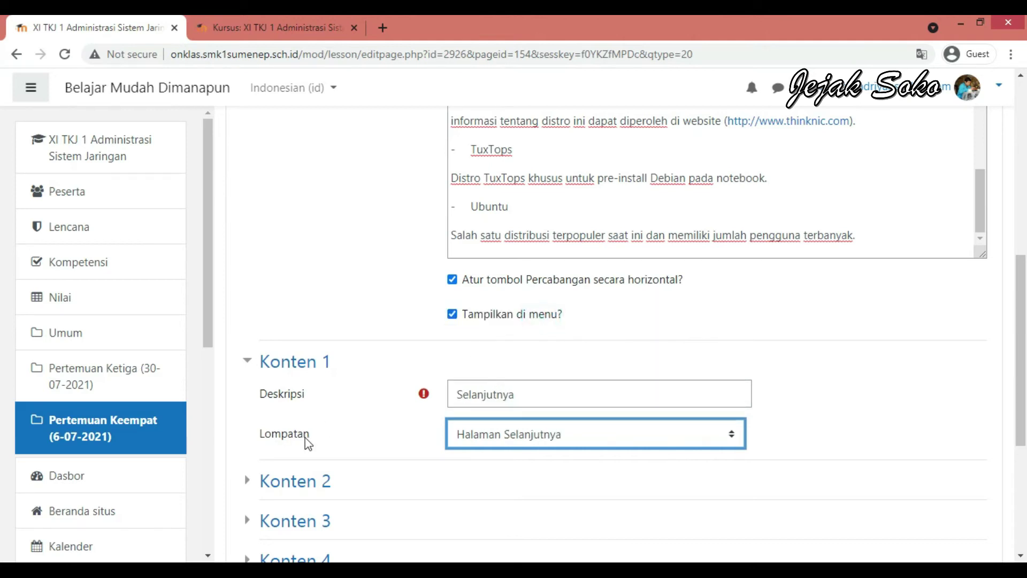
# Step: Set the page's Konten 2 Deskripsi to "Kembali" and its Lompatan to Halaman sebelumnya
pyautogui.click(295, 482)
pyautogui.scroll(-3, 428, 470)
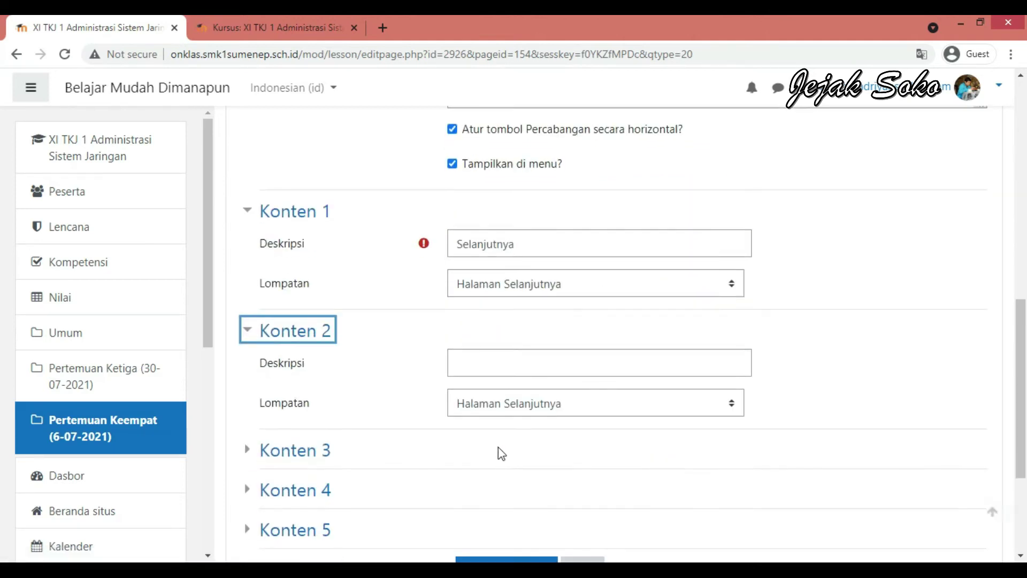
pyautogui.click(485, 365)
pyautogui.write('Kembali')
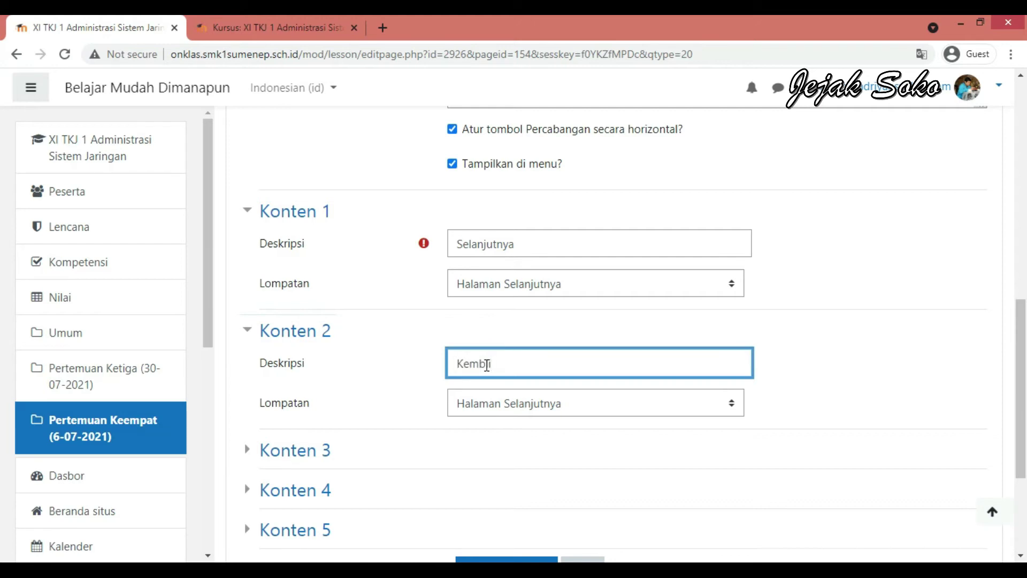
pyautogui.click(483, 364)
pyautogui.write('a')
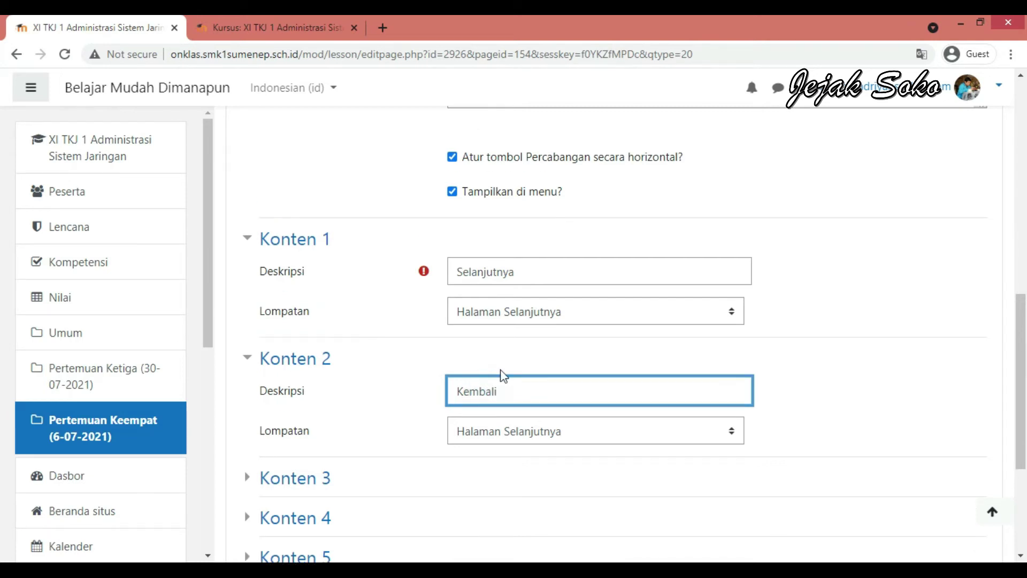
pyautogui.click(499, 431)
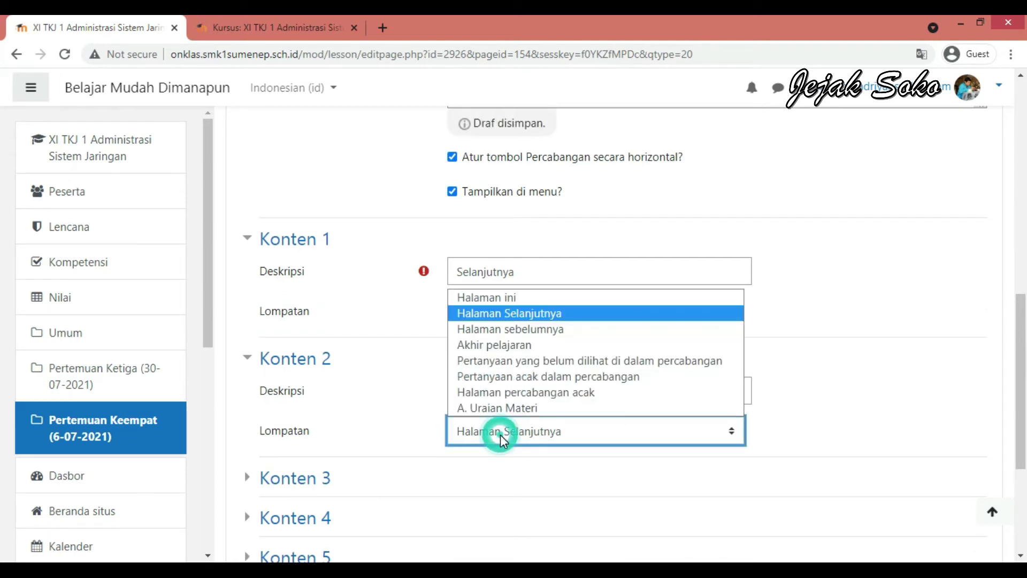
pyautogui.click(535, 329)
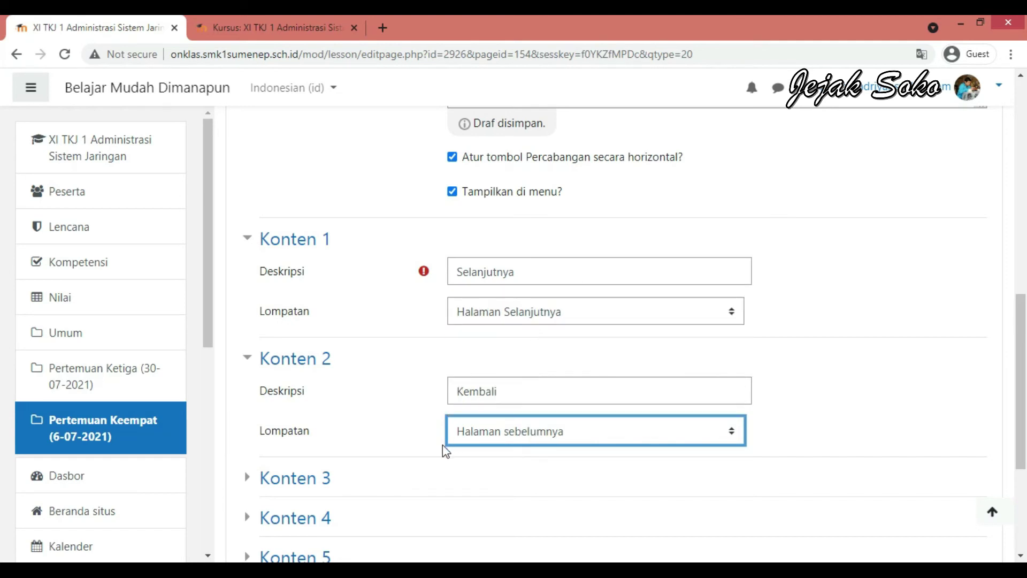
# Step: Save the page and add another Tabel Percabangan page after the last A. Uraian Materi page
pyautogui.scroll(-4, 408, 464)
pyautogui.click(500, 376)
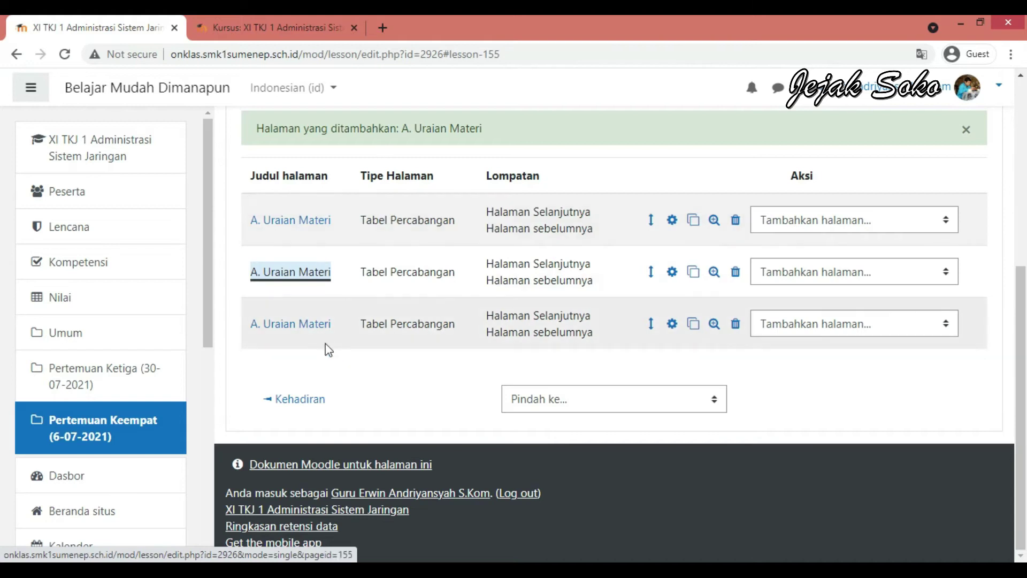
pyautogui.click(803, 319)
pyautogui.click(807, 393)
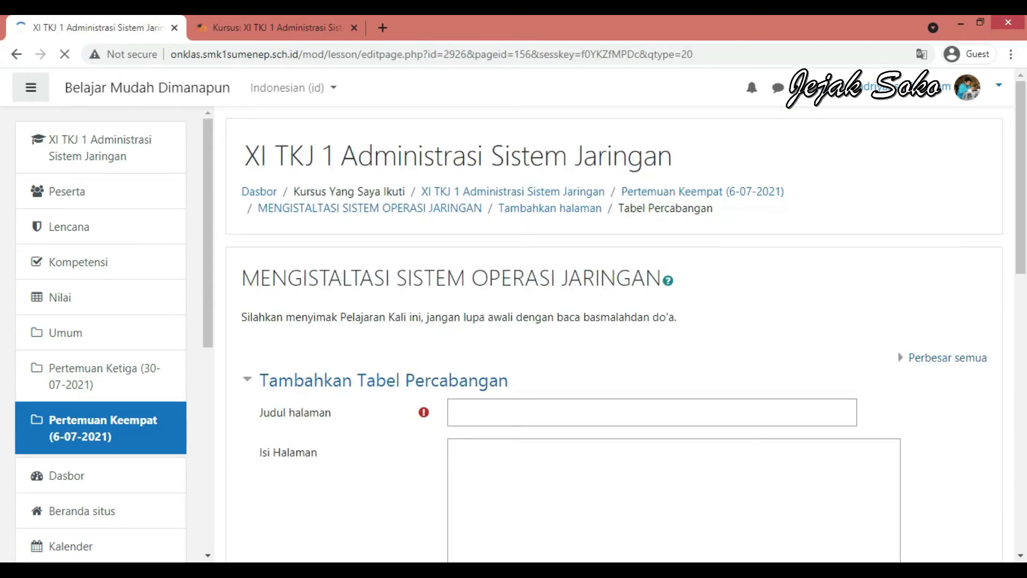
# Step: Copy the Instalasi Debian section from Word, through its NIC 10/100 Mbps line, and paste it into the new page's Isi Halaman
pyautogui.hotkey('alt', 'Tab')
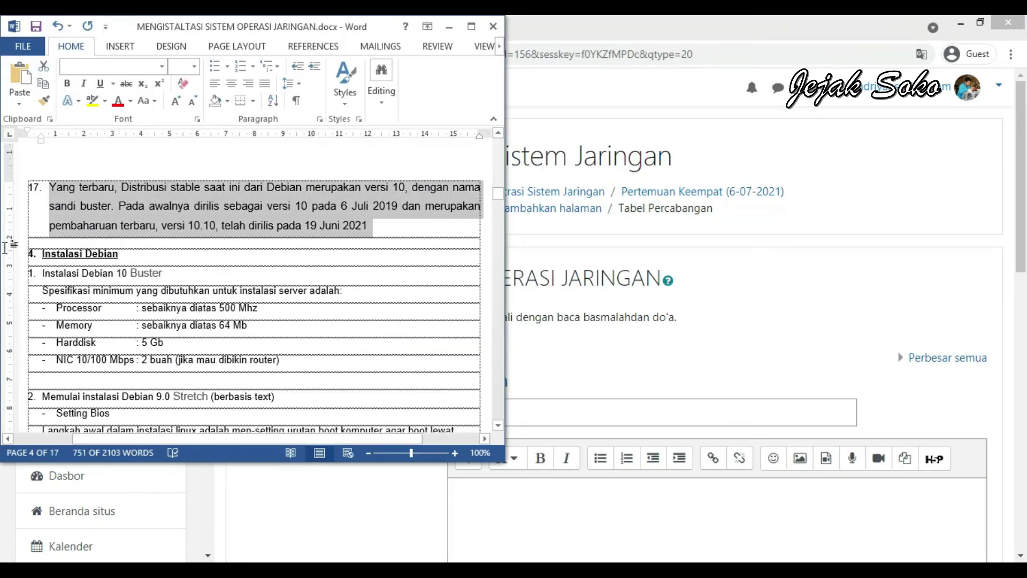
pyautogui.moveTo(24, 252); pyautogui.dragTo(292, 362)
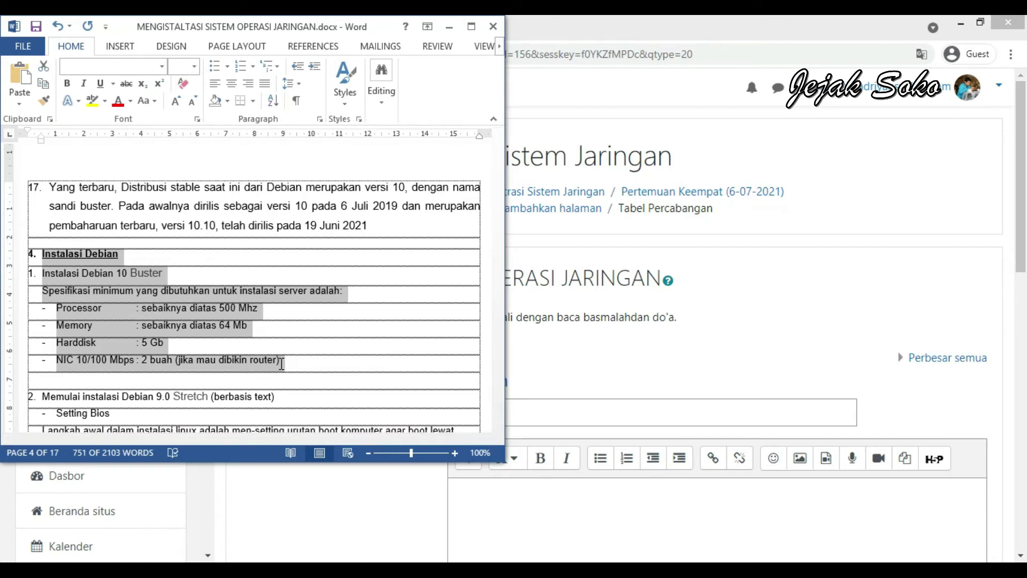
pyautogui.rightClick(227, 360)
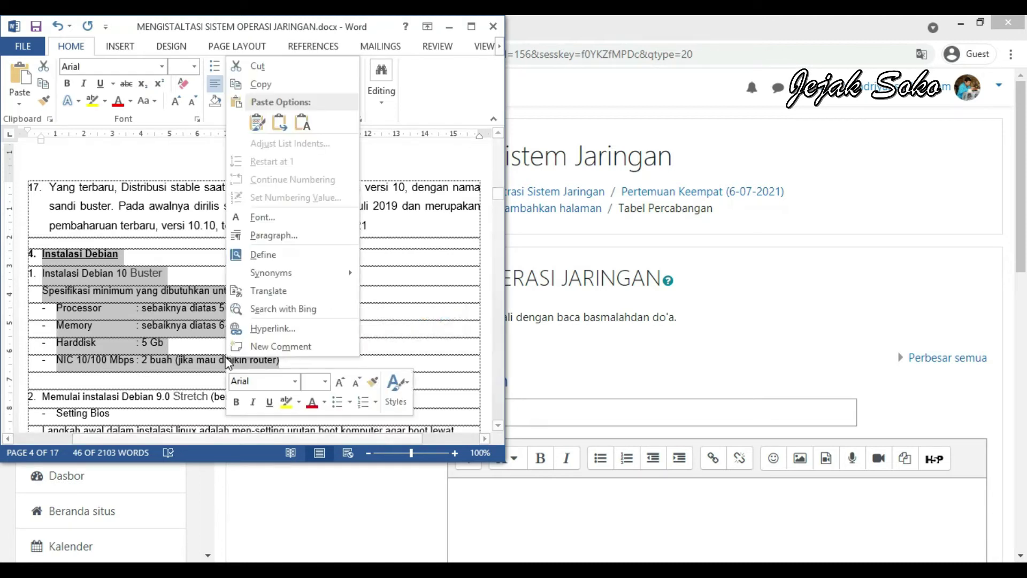
pyautogui.click(262, 84)
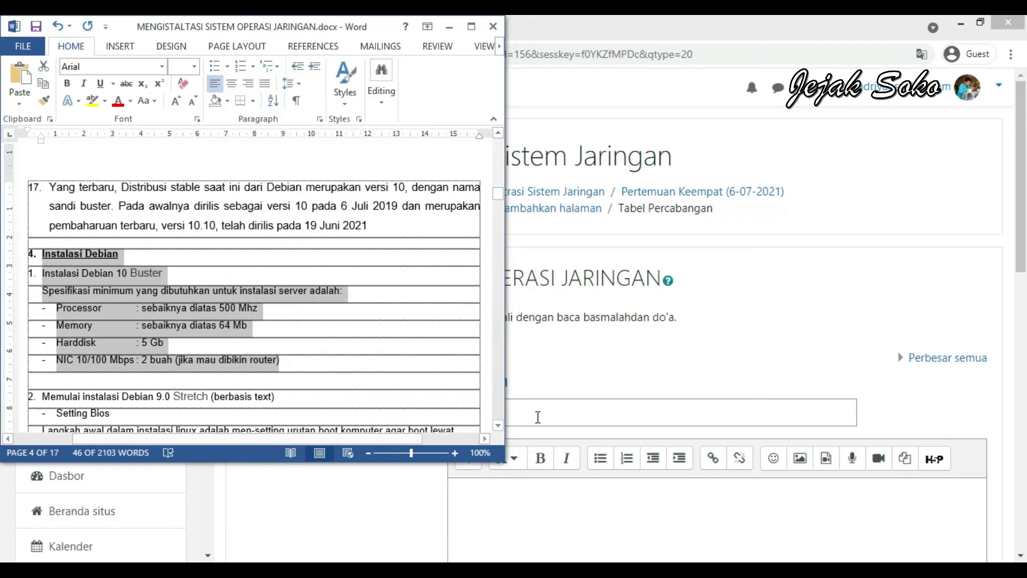
pyautogui.click(538, 415)
pyautogui.click(487, 500)
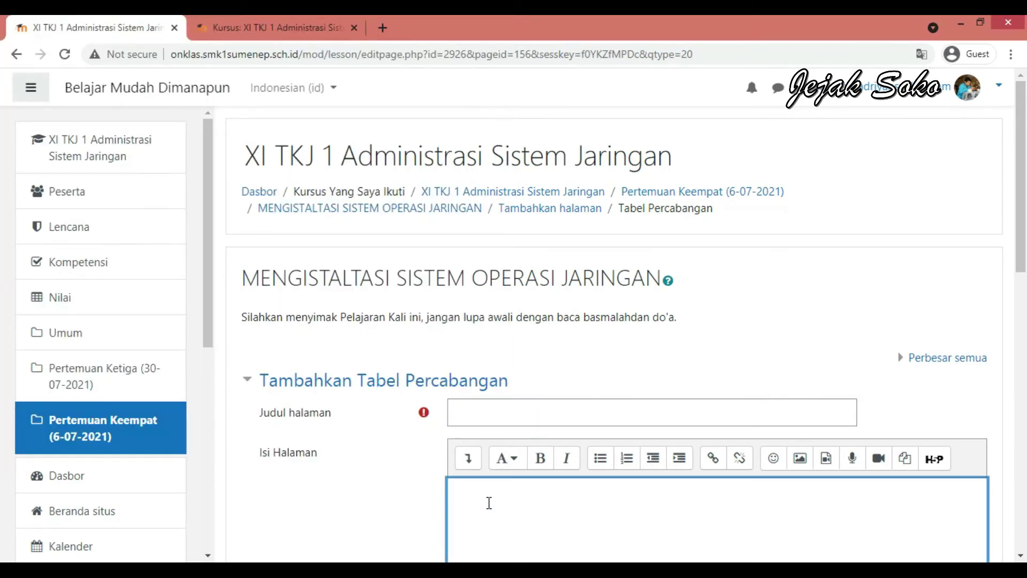
pyautogui.hotkey('ctrl', 'v')
# Step: Check the section number in Word and renumber the pasted Instalasi Debian heading to 4
pyautogui.click(492, 404)
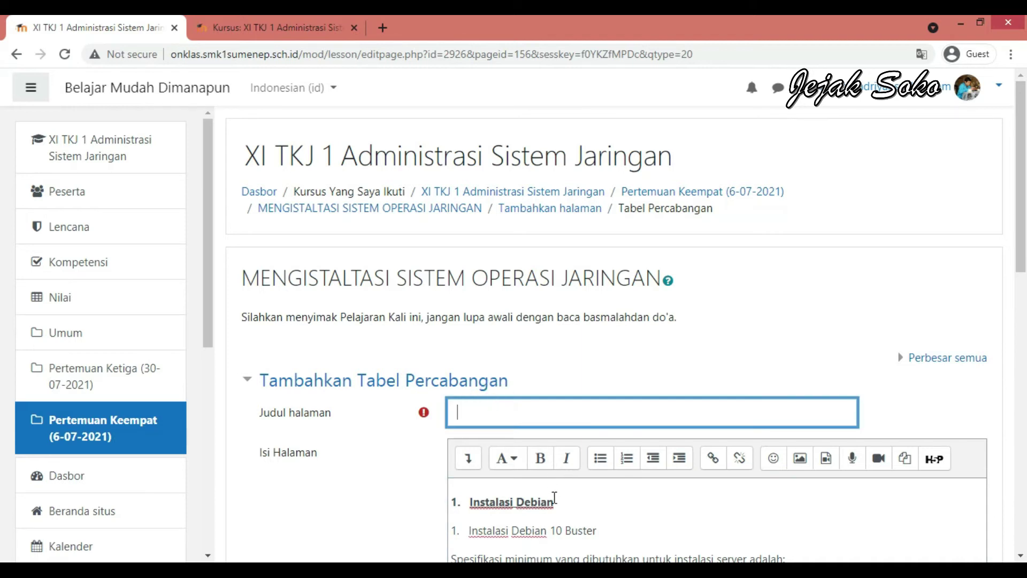
pyautogui.hotkey('alt', 'Tab')
pyautogui.hotkey('alt', 'Tab')
pyautogui.click(456, 502)
pyautogui.press('BackSpace')
pyautogui.press('BackSpace')
pyautogui.write('4')
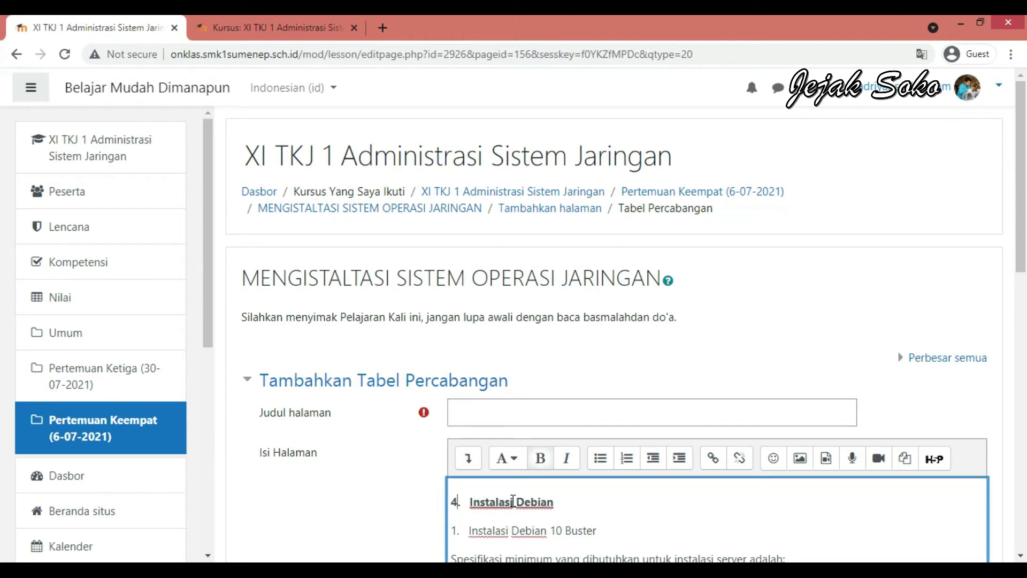
# Step: Move the Instalasi Debian heading from Isi Halaman to Judul halaman, without its number, and remove the empty line left behind
pyautogui.moveTo(561, 499); pyautogui.dragTo(452, 493)
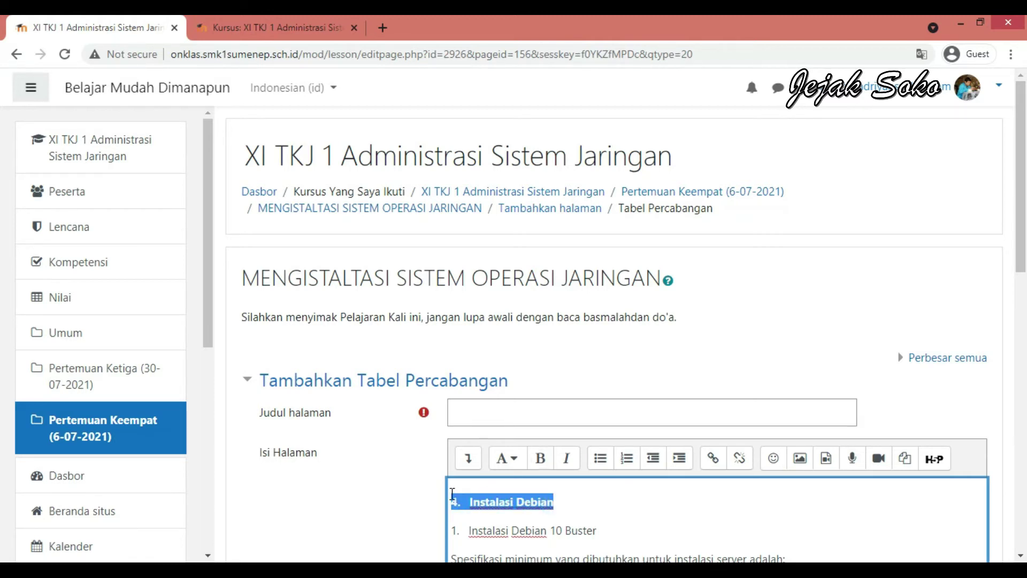
pyautogui.press('BackSpace')
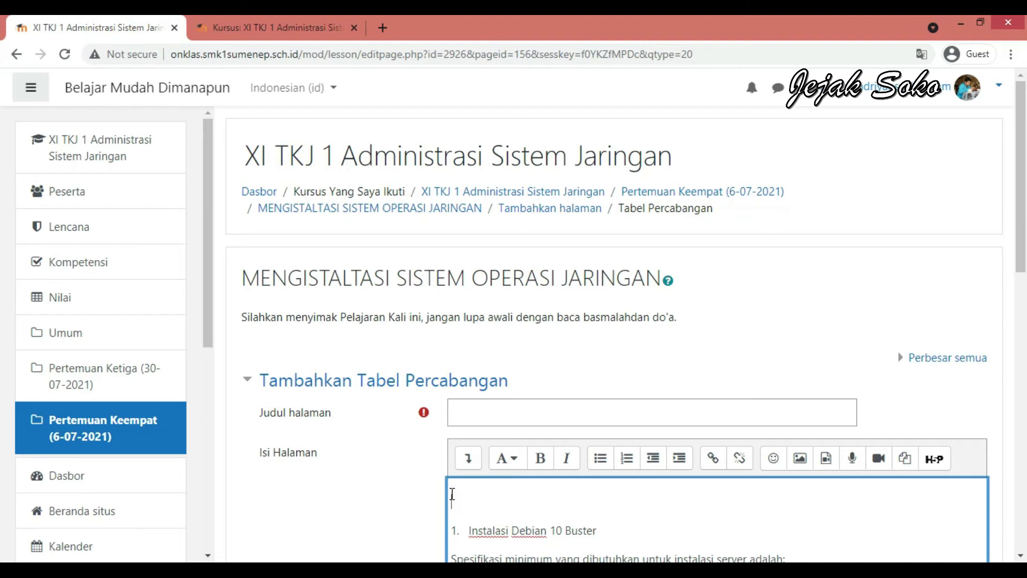
pyautogui.press('Delete')
pyautogui.click(578, 411)
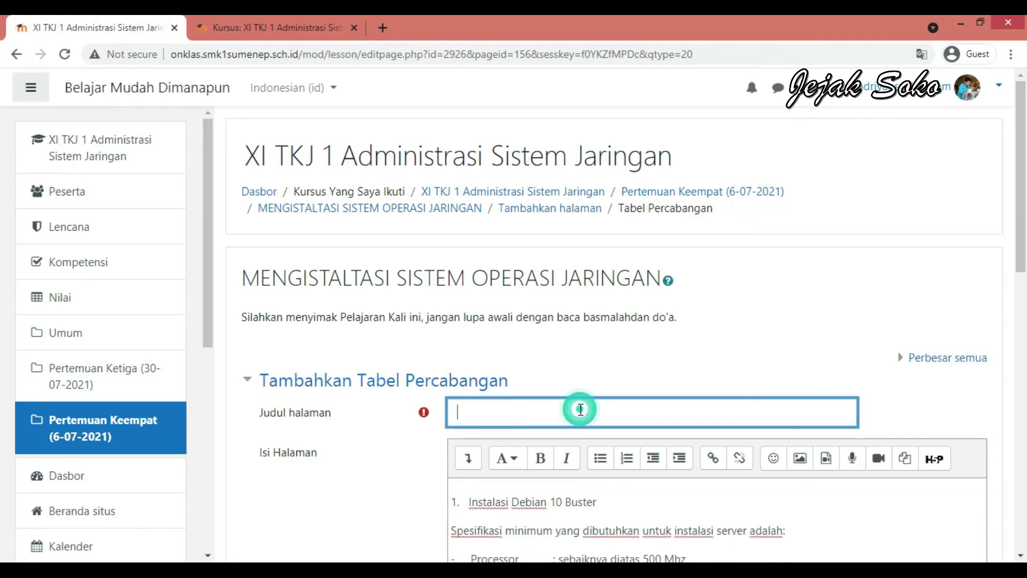
pyautogui.hotkey('ctrl', 'v')
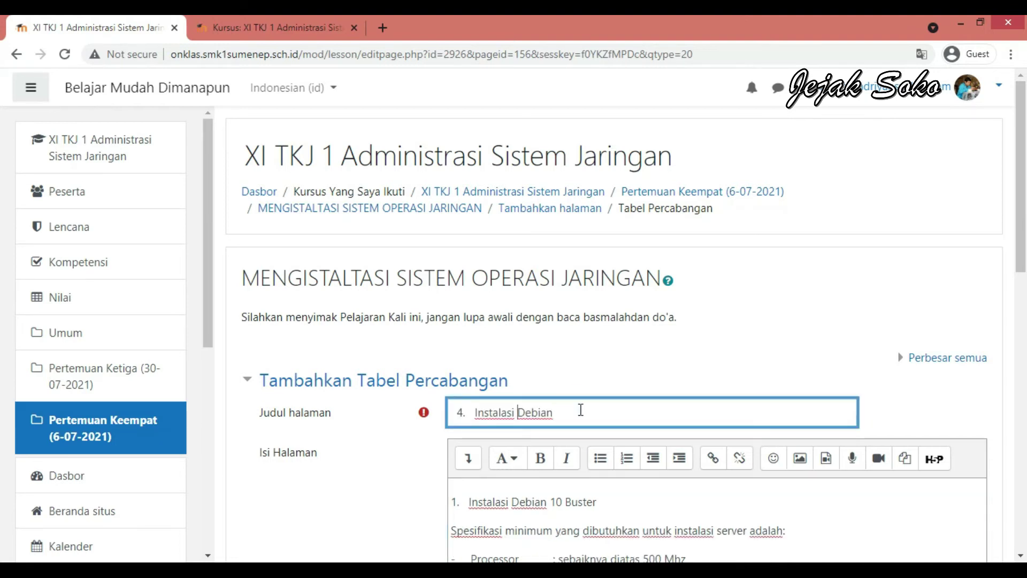
pyautogui.press('Home')
pyautogui.press('Delete')
pyautogui.press('Delete')
pyautogui.press('Delete')
pyautogui.press('Delete')
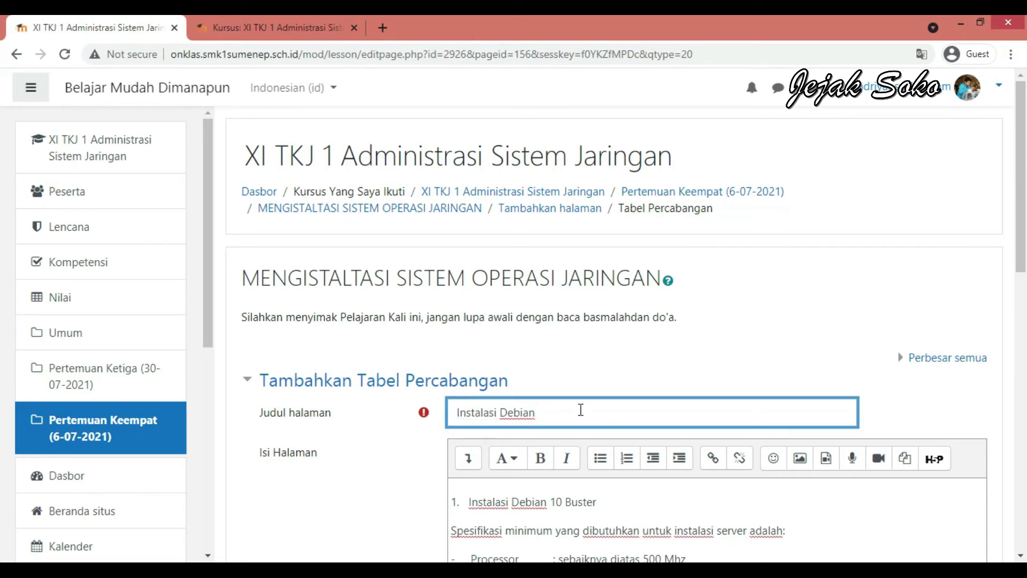
# Step: Compare the specification list in Isi Halaman with the Instalasi Debian section in the Word document
pyautogui.scroll(-3, 391, 398)
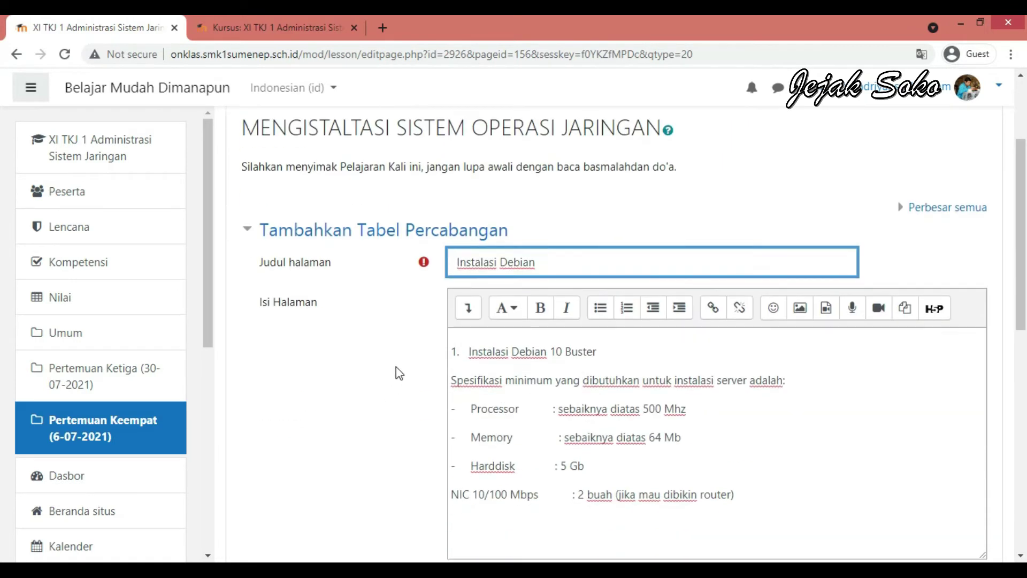
pyautogui.scroll(-1, 400, 363)
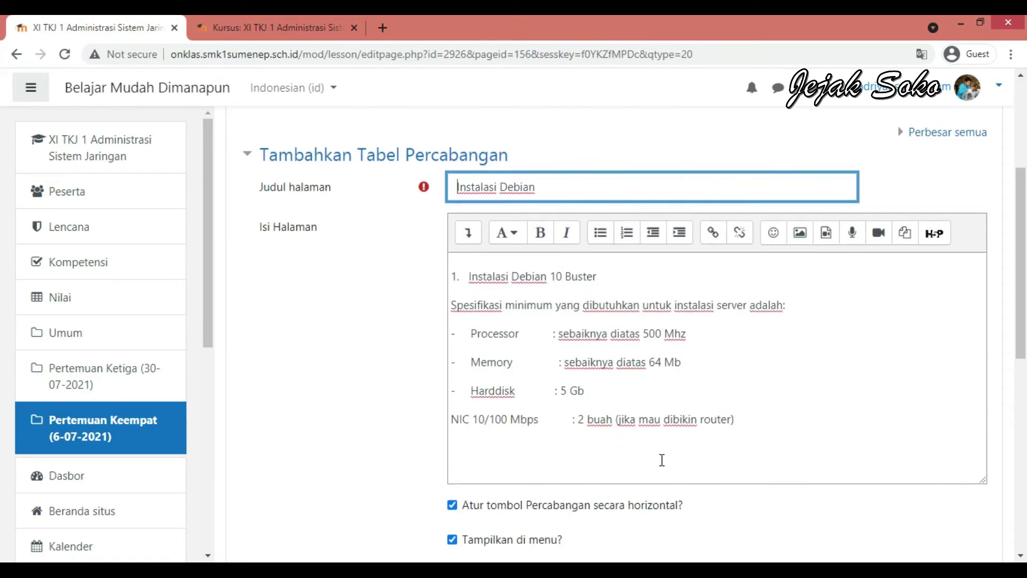
pyautogui.click(497, 468)
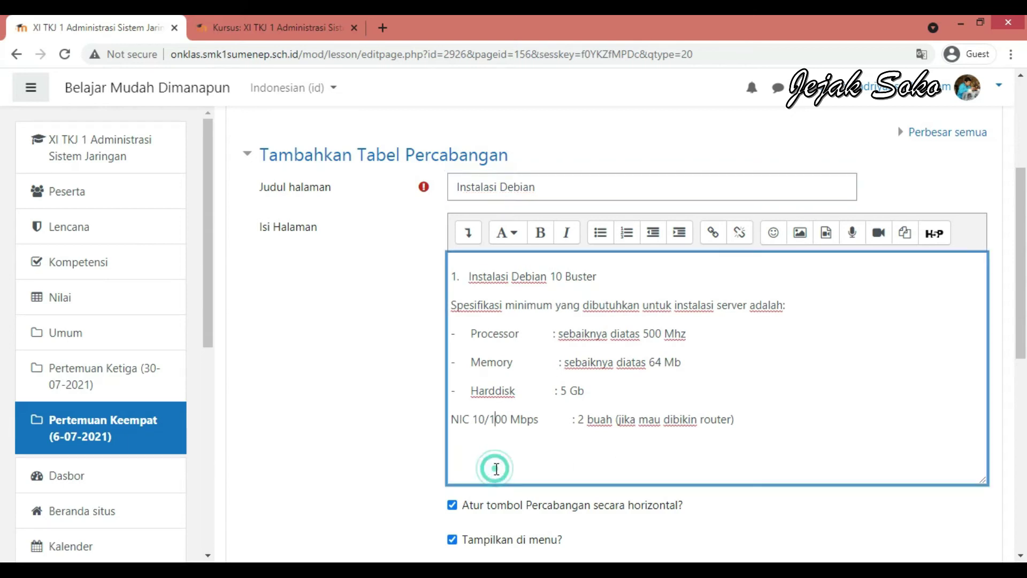
pyautogui.click(775, 416)
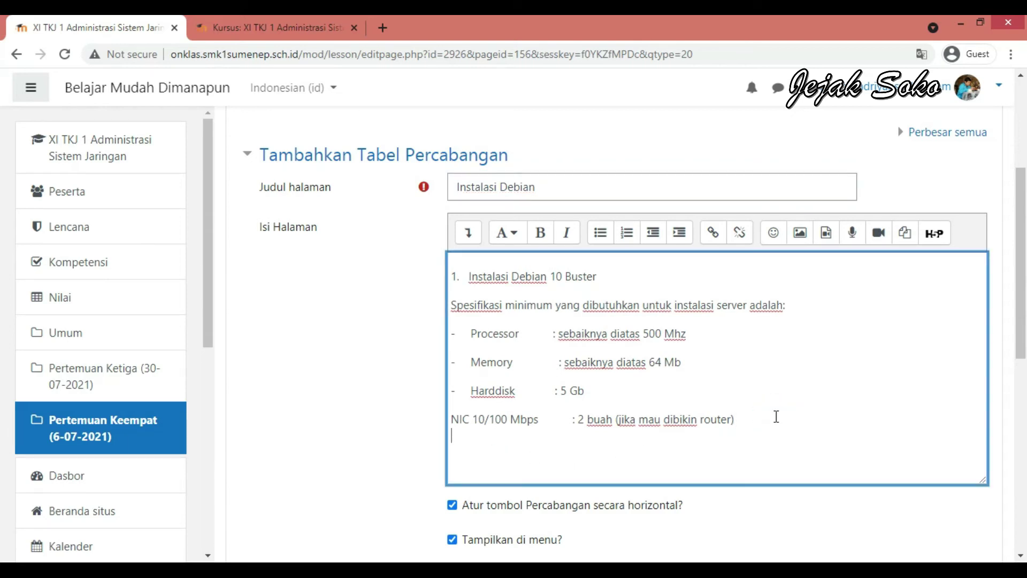
pyautogui.hotkey('alt', 'Tab')
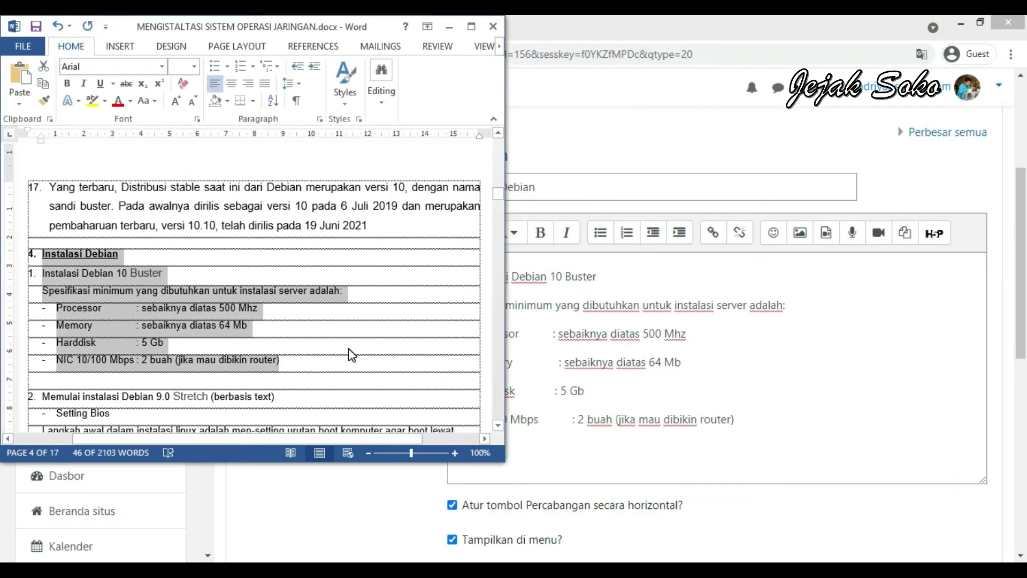
pyautogui.click(602, 458)
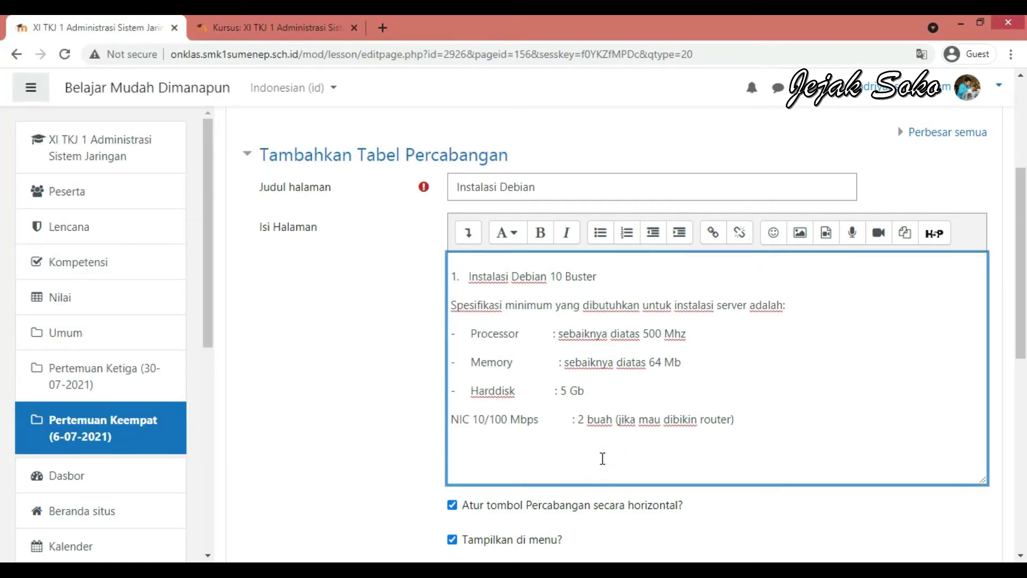
pyautogui.scroll(-3, 370, 438)
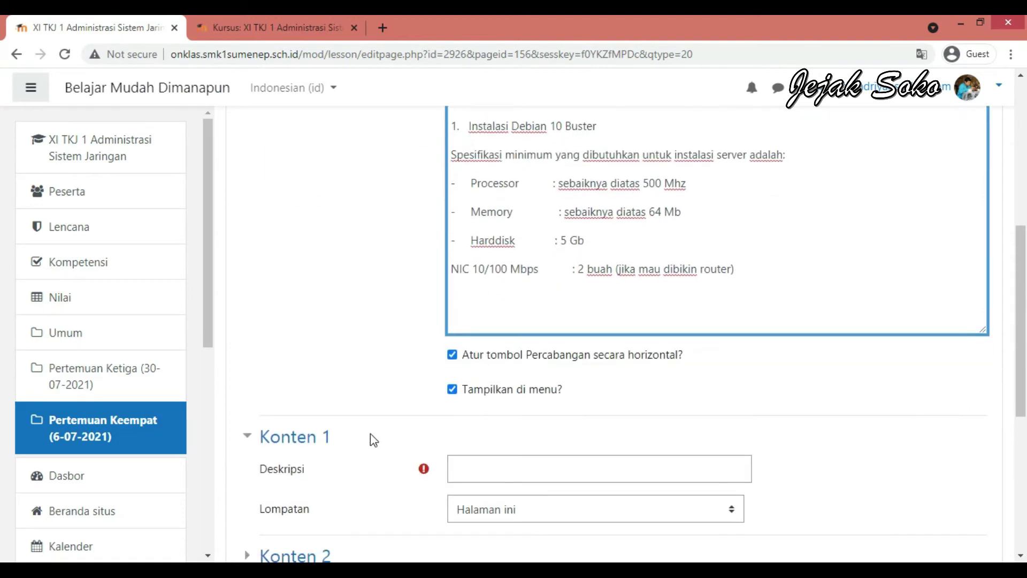
pyautogui.scroll(3, 374, 429)
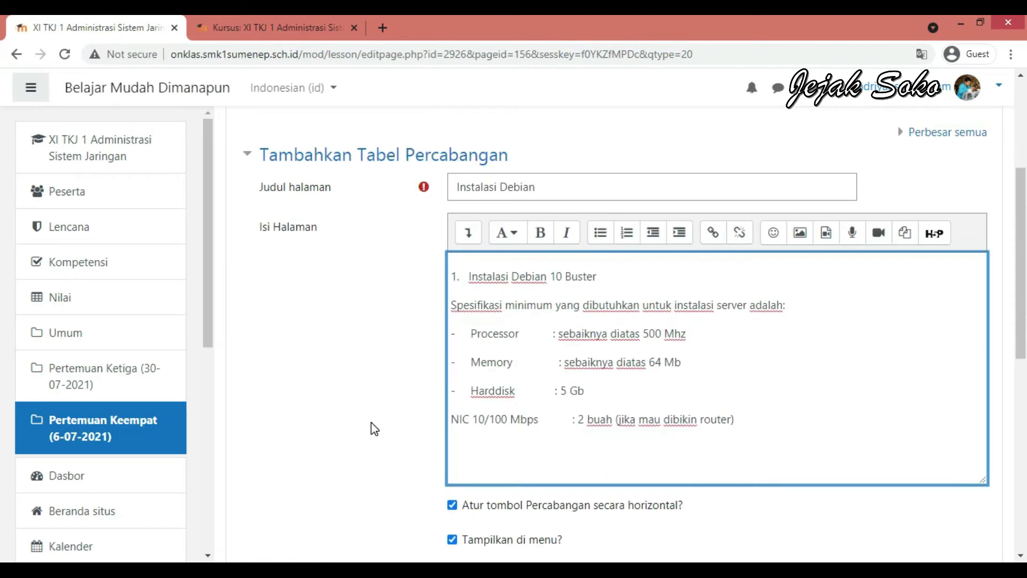
# Step: Begin filling in the Konten 1 Deskripsi of the Instalasi Debian page
pyautogui.scroll(-3, 374, 428)
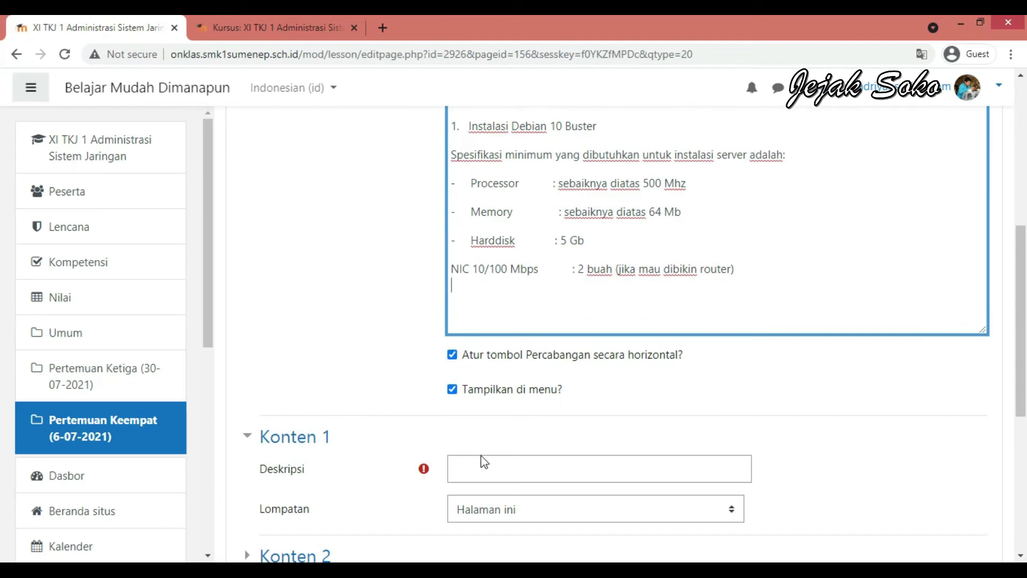
pyautogui.click(491, 489)
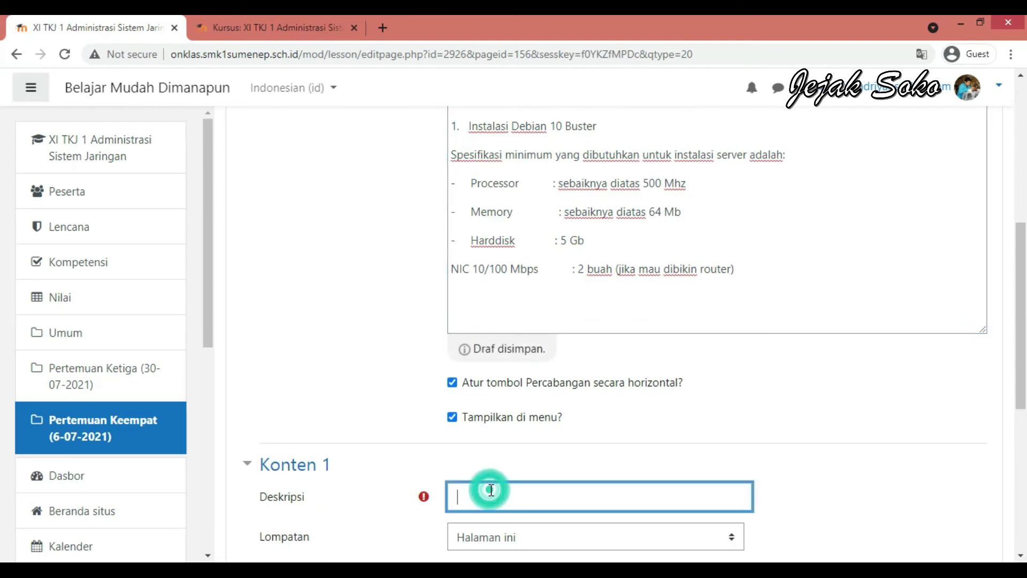